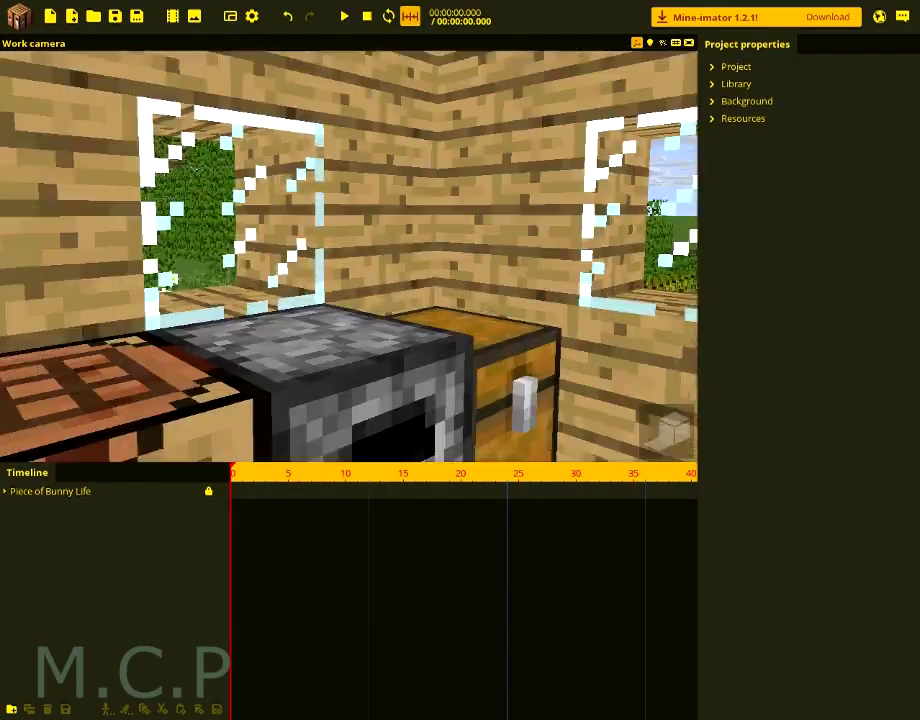
- Survey the build from the house interior out to the bridge and garden, comparing the rendered and unrendered lighting
right_click_drag(363, 289, 430, 298)
key("ctrl+s")
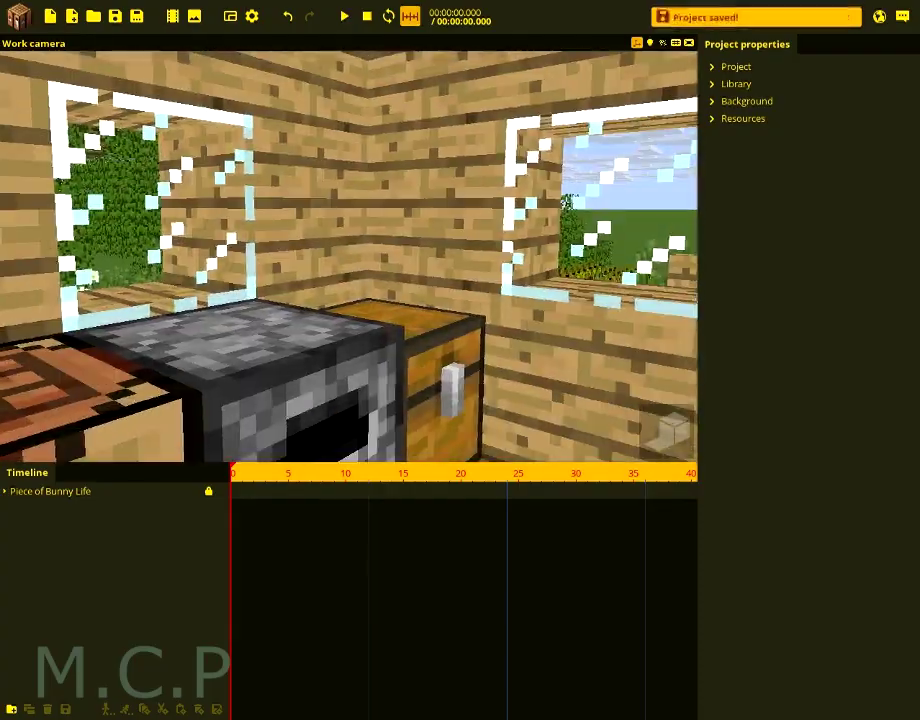
mouse_move(340, 281)
right_mouse_down()
mouse_move(368, 294)
mouse_move(392, 286)
mouse_move(348, 284)
right_mouse_up()
key("s")
key("w")
key("w")
key("d")
key("s")
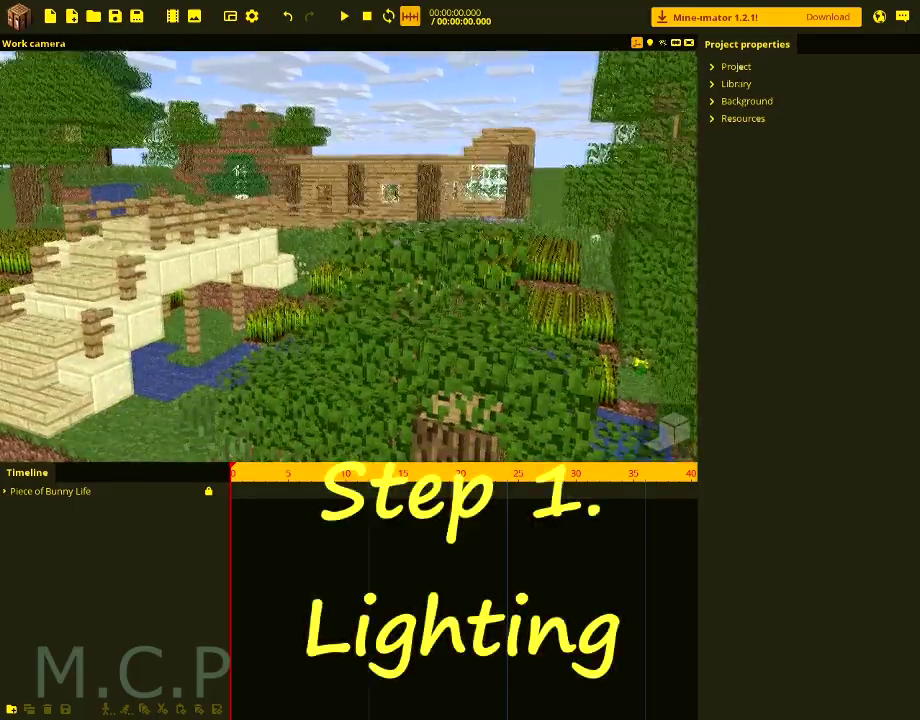
key("w")
key("s")
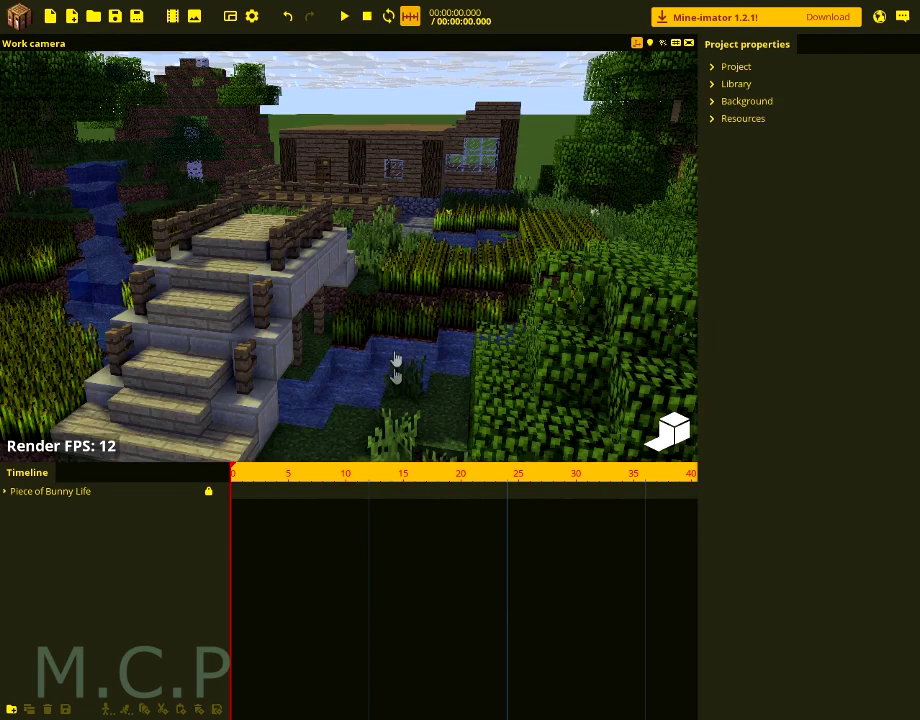
key("F5")
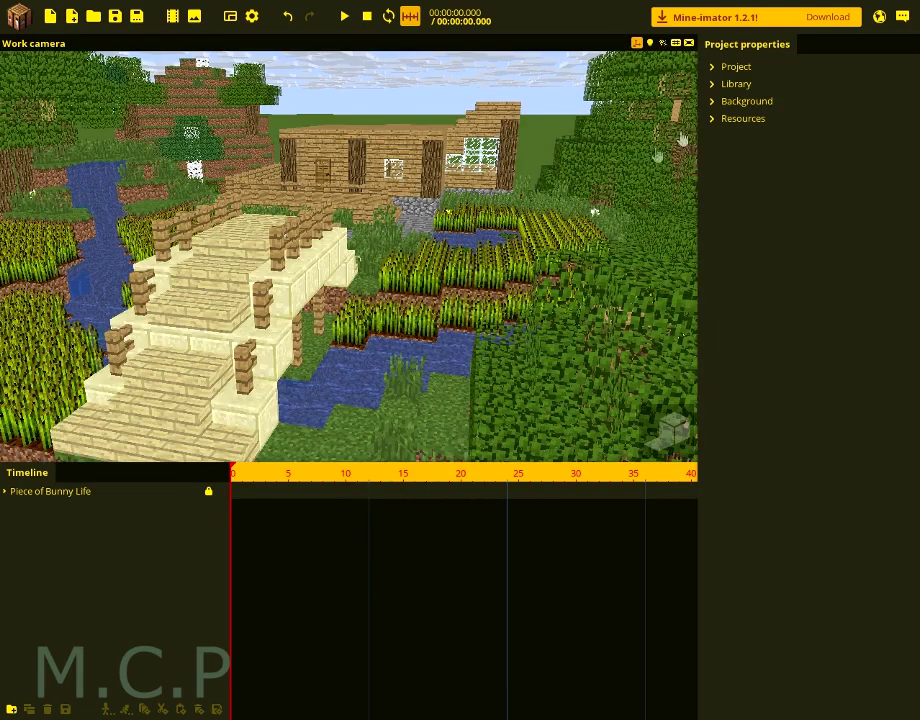
- Adjust the sun's time and rotation in the background settings and set the sunlight strength to 57%
key("ctrl+s")
left_click(724, 102)
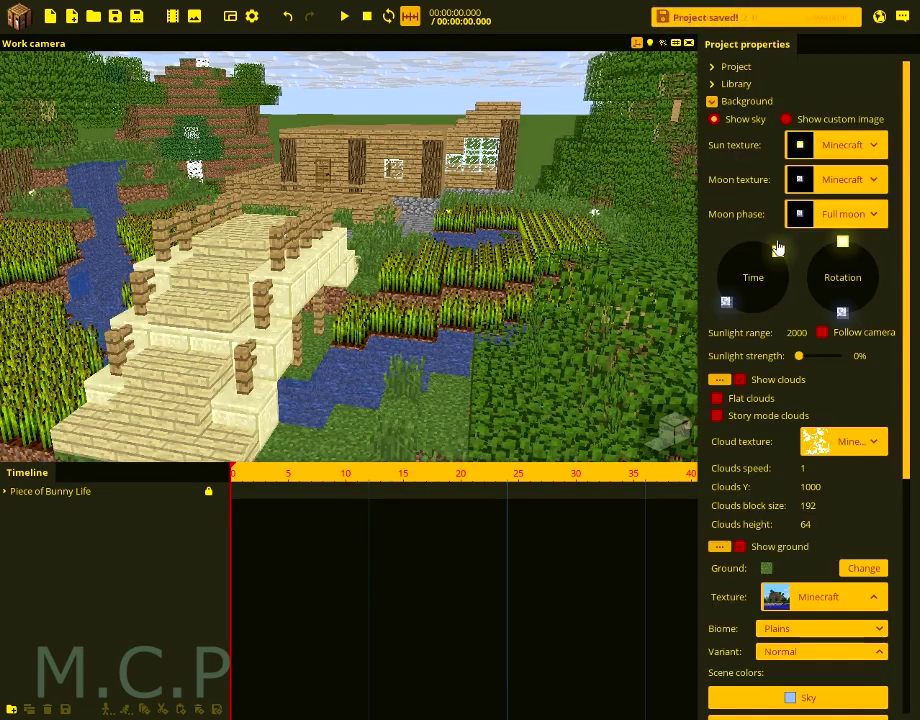
left_click_drag(779, 252, 737, 244)
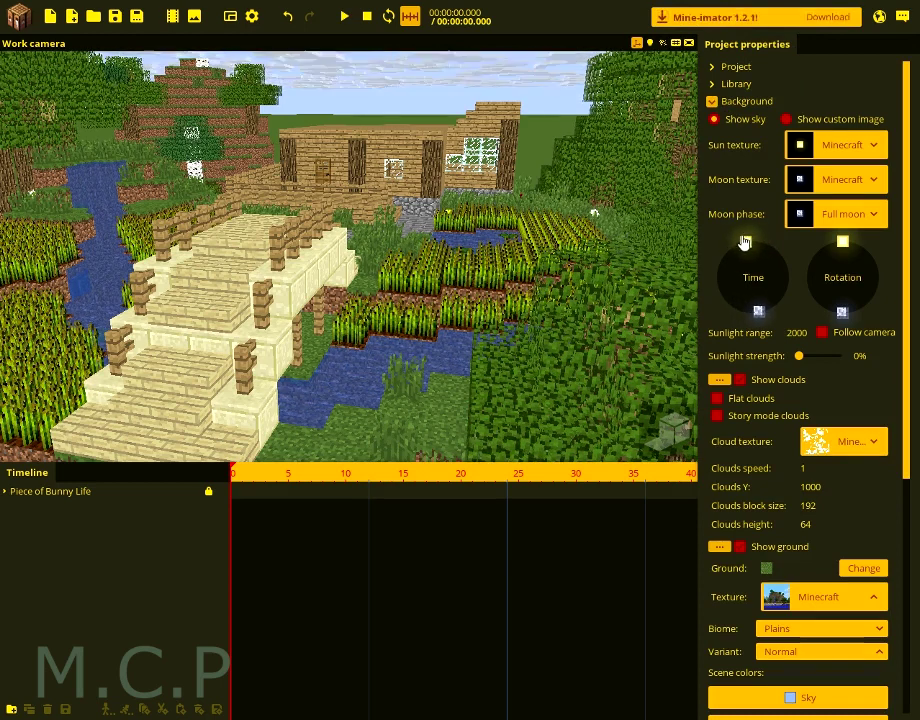
key("F5")
left_click_drag(855, 256, 860, 257)
key("F5")
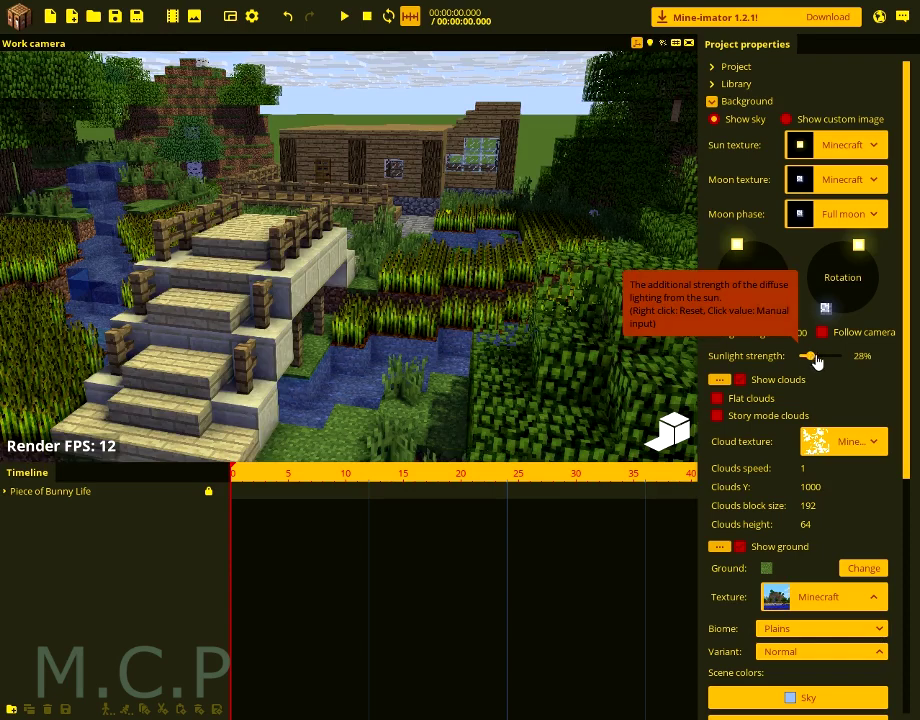
left_click_drag(810, 356, 823, 363)
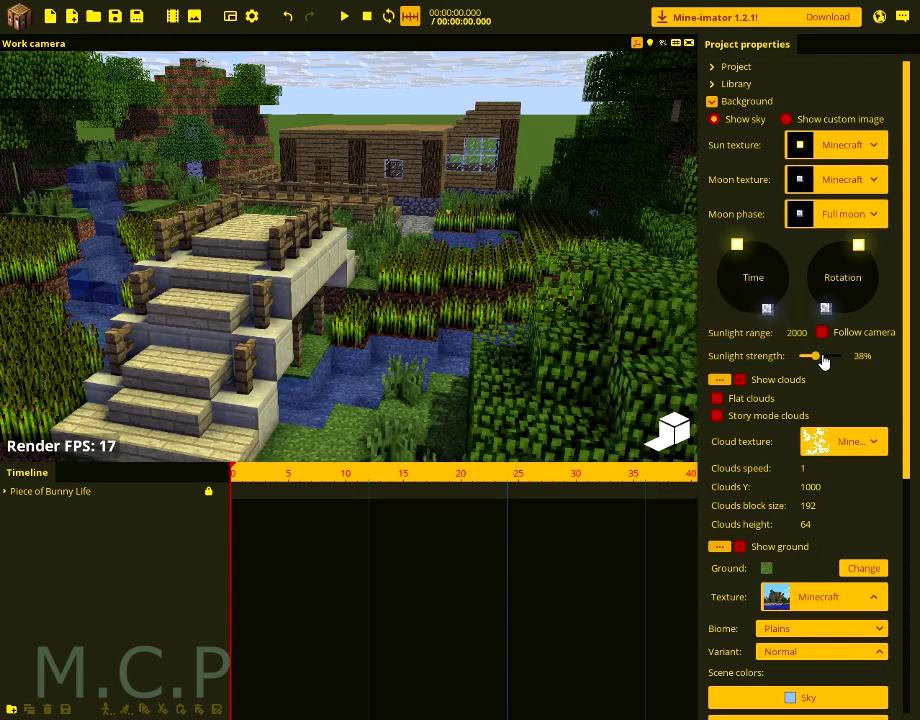
key("F5")
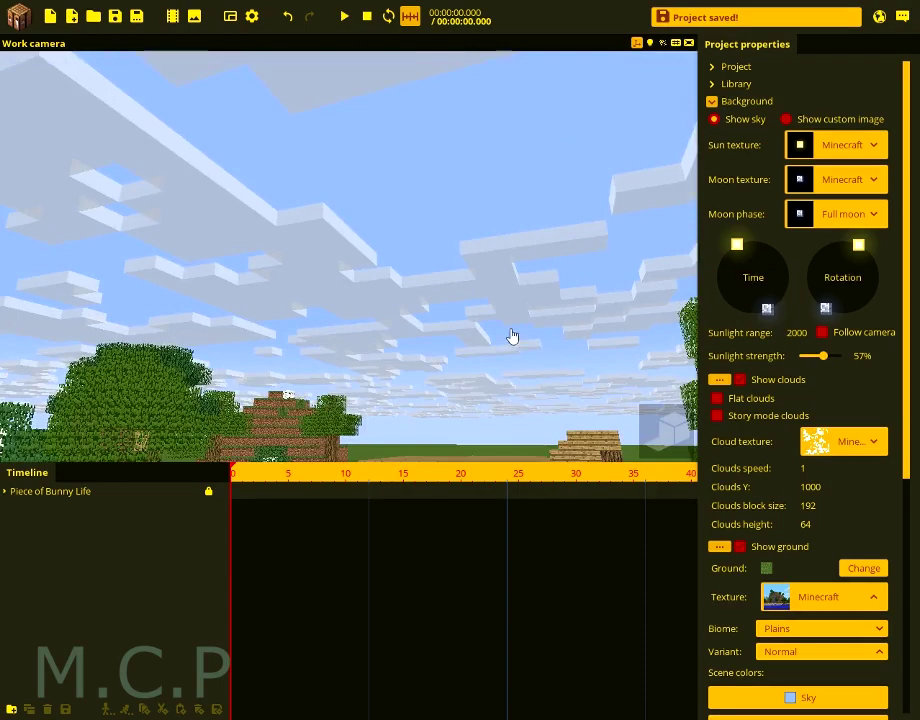
- Locate the sun in the sky, lower it by changing the background time, and hide the clouds
right_click_drag(511, 337, 511, 337)
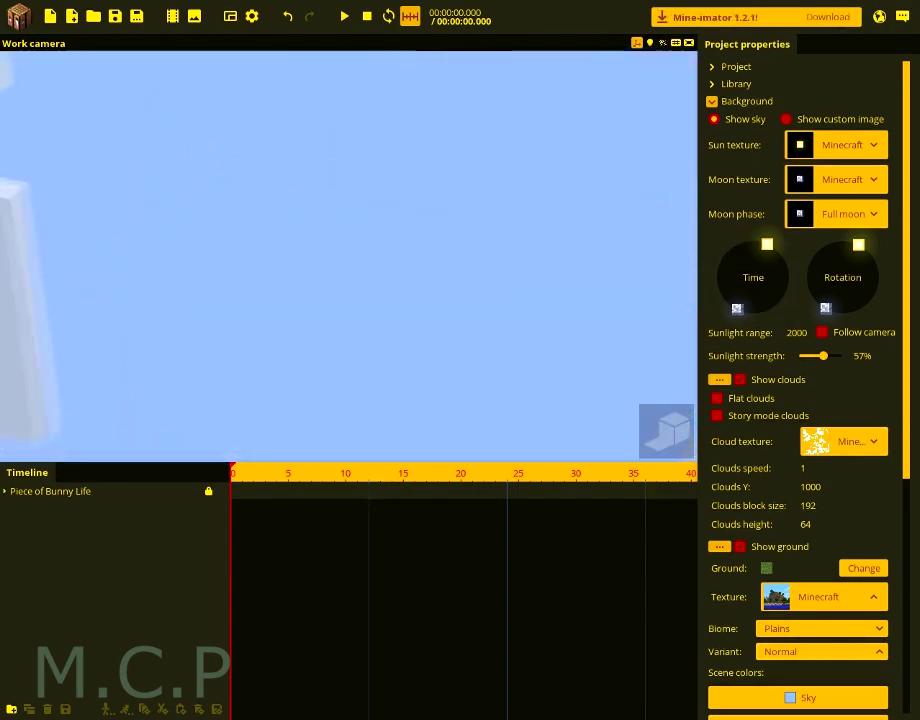
right_click_drag(349, 256, 349, 256)
key("ctrl+s")
right_click_drag(565, 242, 349, 256)
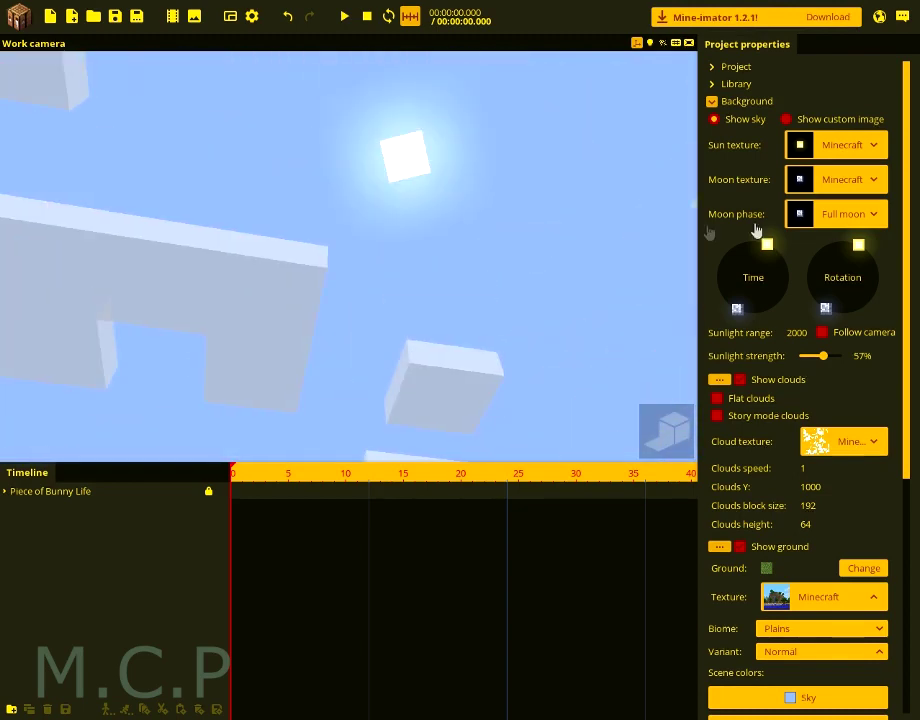
mouse_move(783, 261)
left_mouse_down()
mouse_move(797, 263)
mouse_move(785, 262)
left_mouse_up()
left_click(781, 380)
- Save the project, raise the sun slightly in the rendered preview, and set the sunlight strength to 60%
key("ctrl+s")
right_click_drag(620, 320, 349, 256)
key("F5")
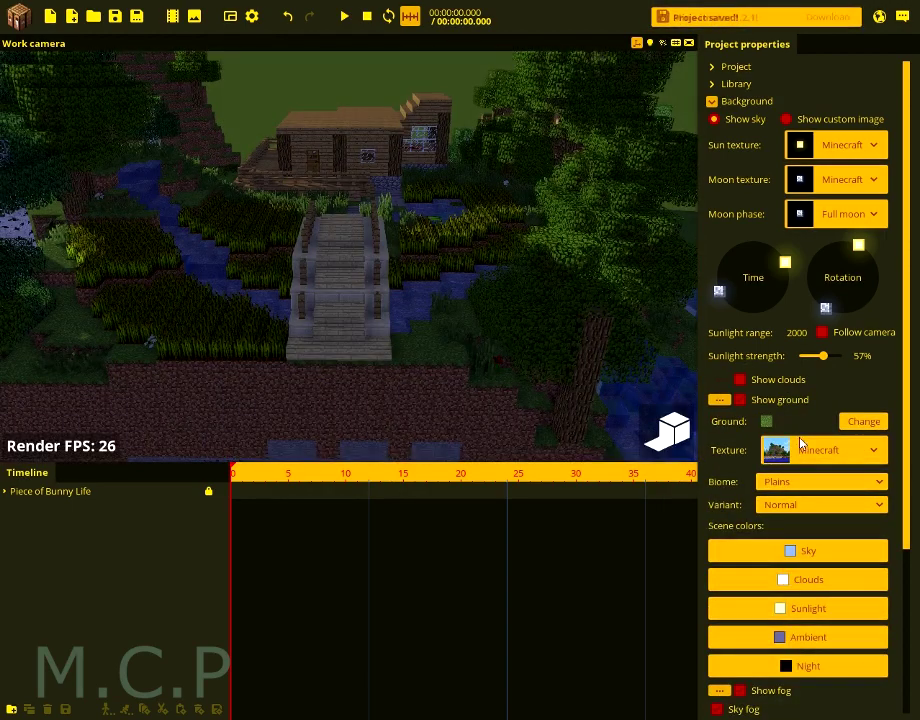
left_click_drag(784, 261, 784, 262)
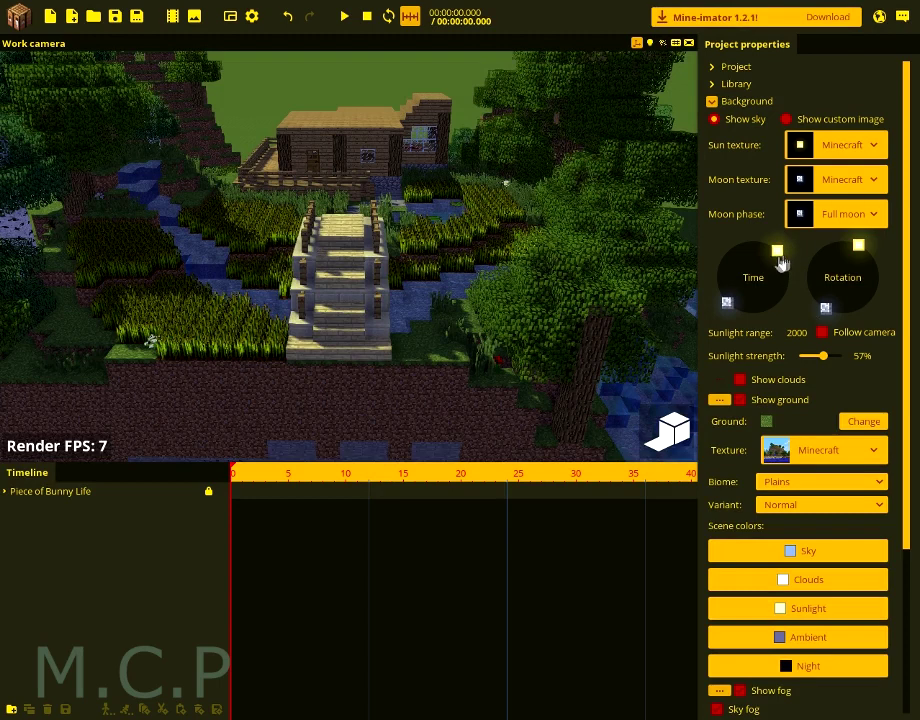
right_click_drag(567, 328, 550, 245)
key("ctrl+s")
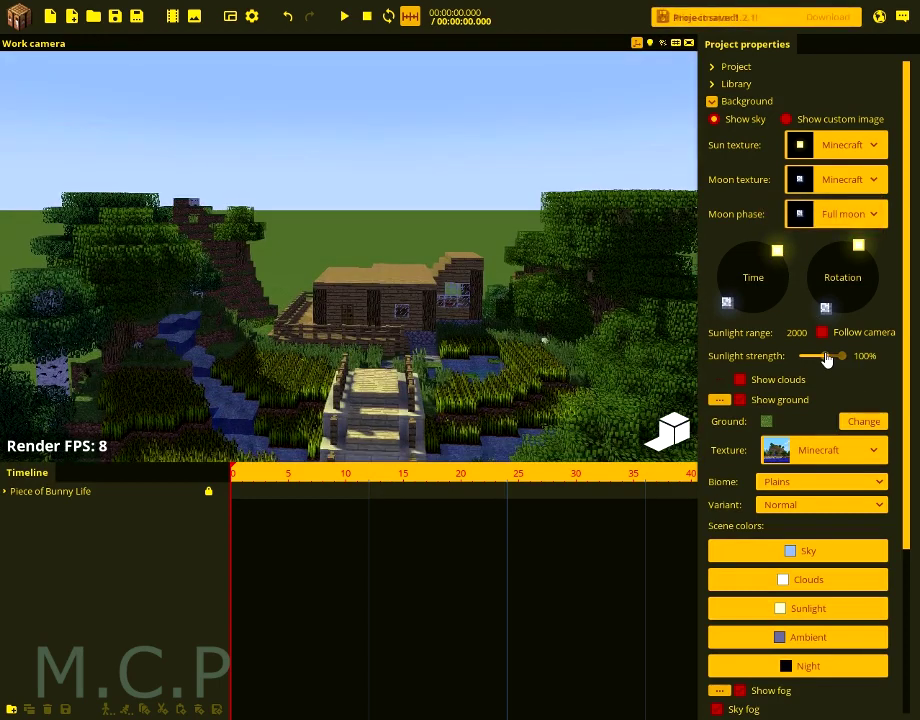
left_click(826, 357)
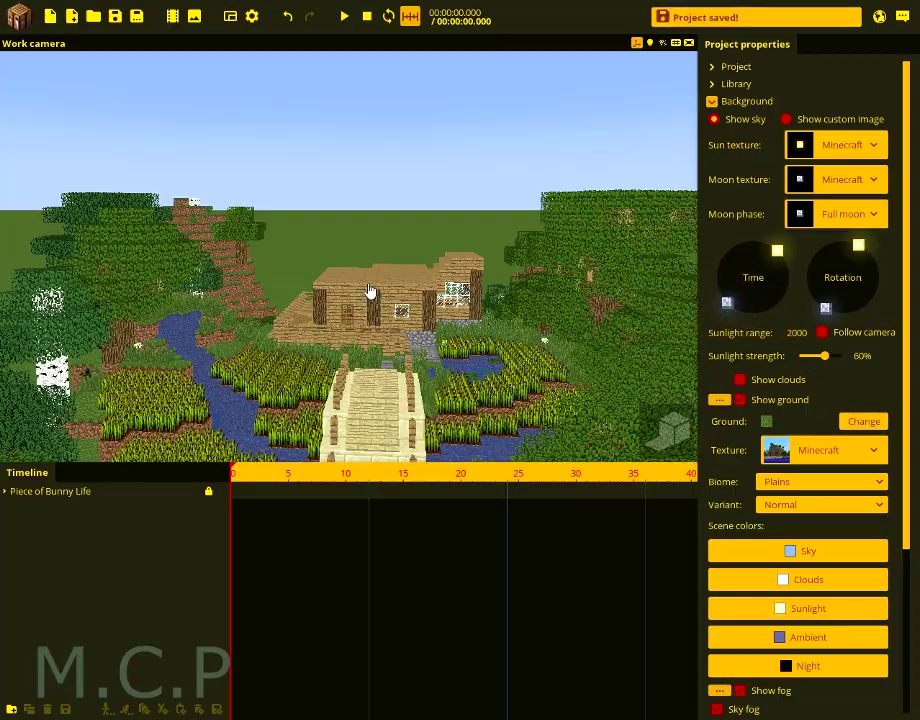
- Tint the sunlight scene color a stronger pale yellow
right_click_drag(468, 314, 512, 342)
left_click(790, 609)
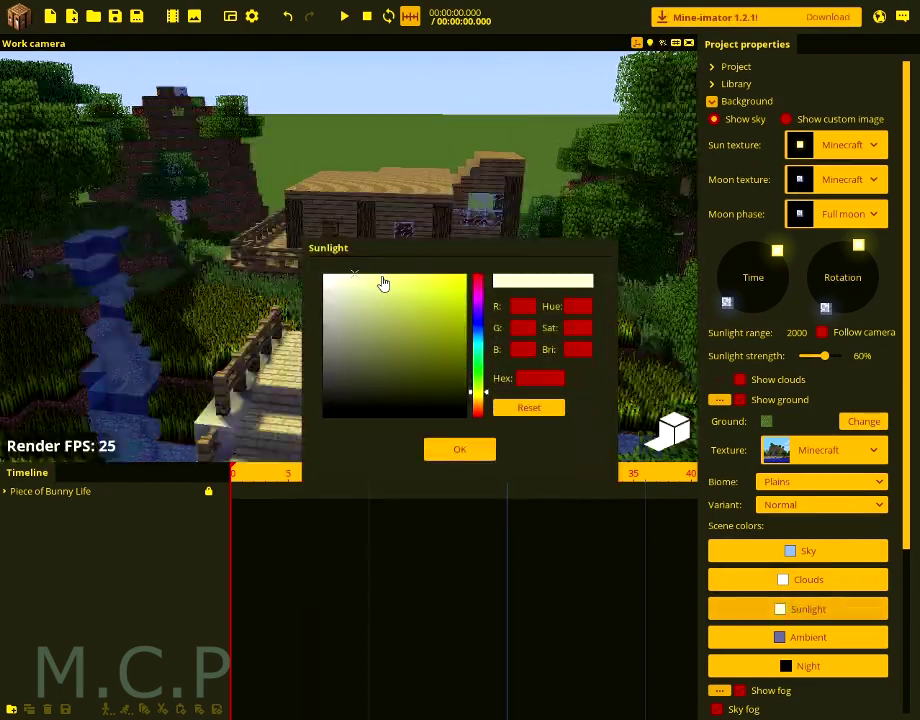
left_click(447, 452)
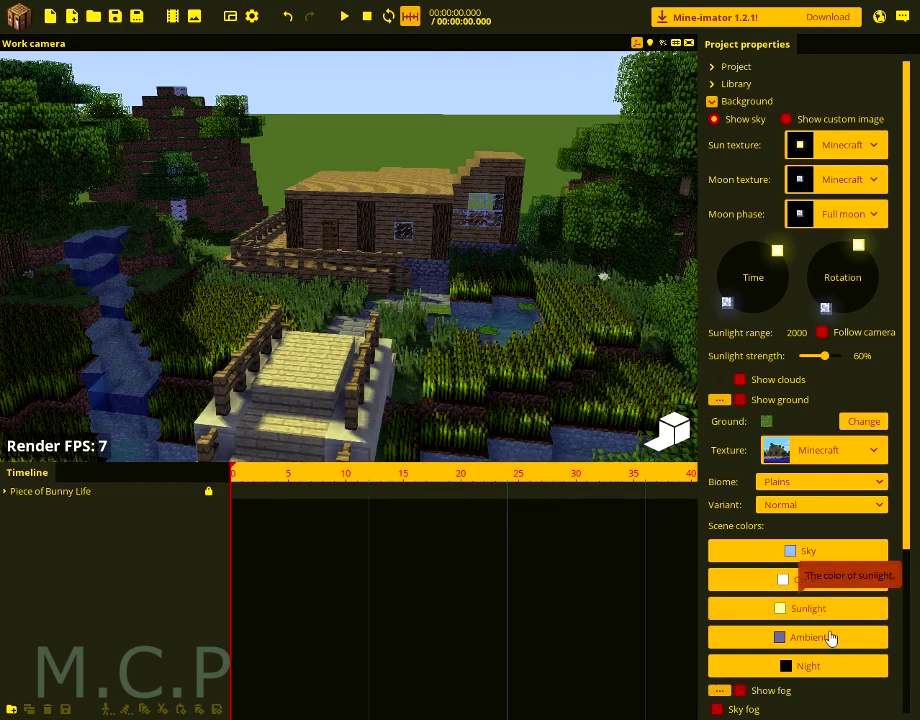
- Change the ambient scene color from bluish to a yellowish hue and darken it to a muted olive
left_click(828, 638)
left_click(477, 401)
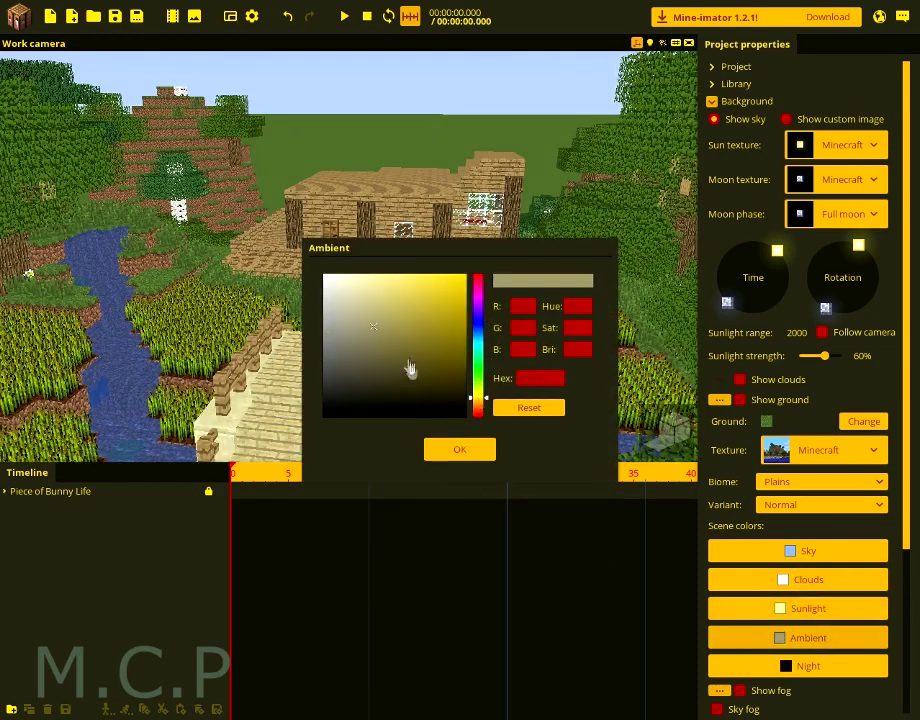
left_click(432, 448)
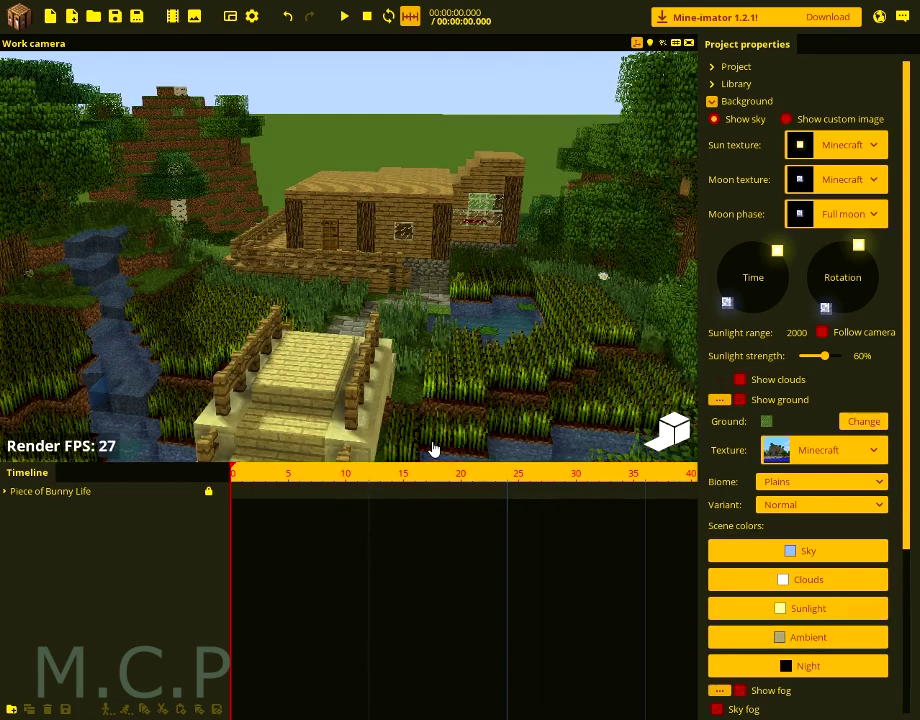
left_click(766, 649)
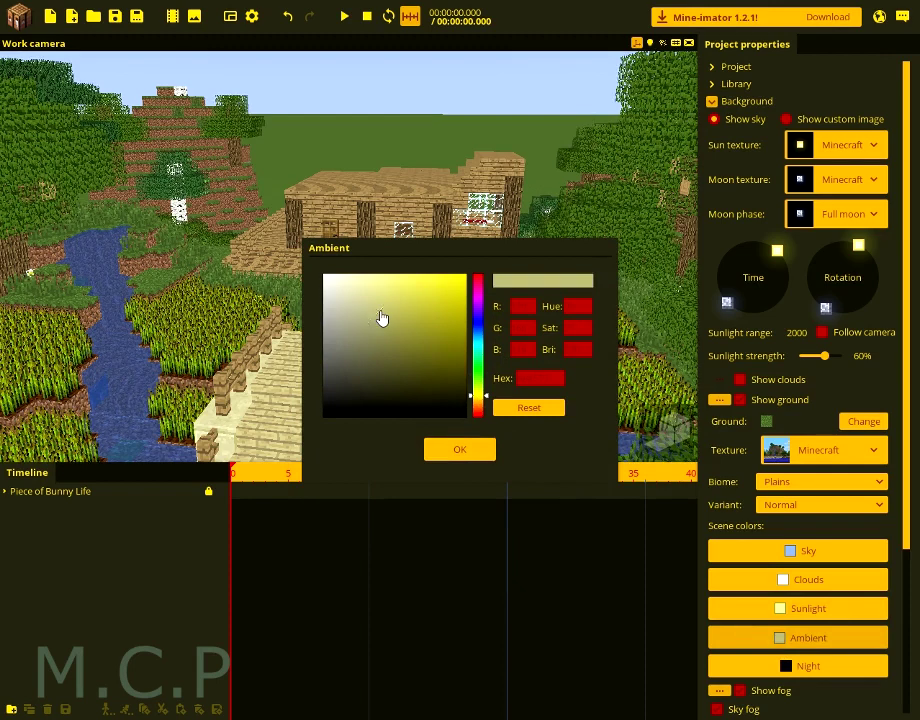
left_click(439, 454)
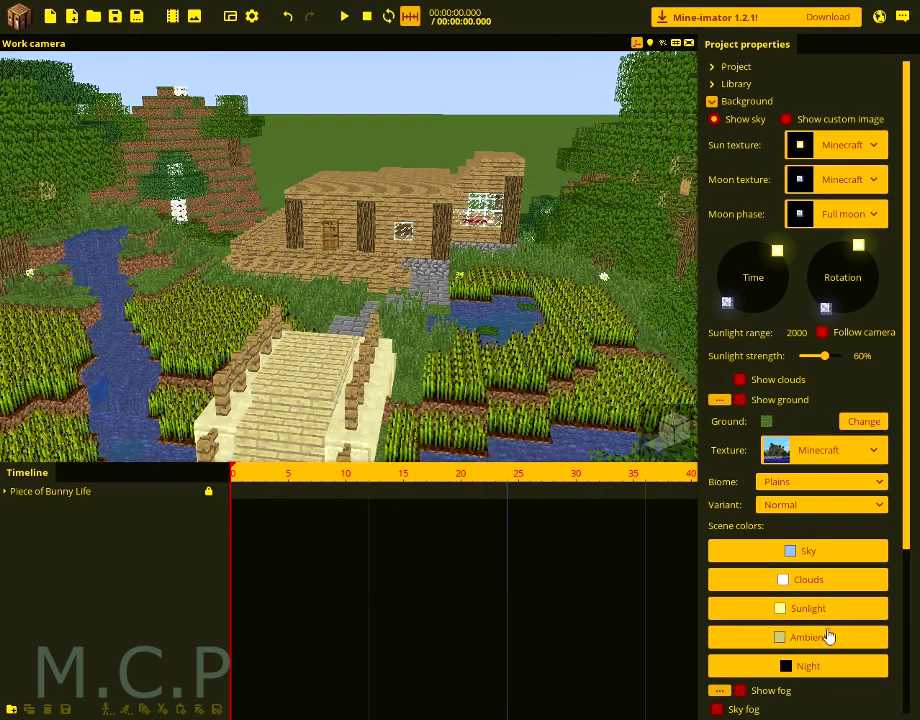
left_click(828, 636)
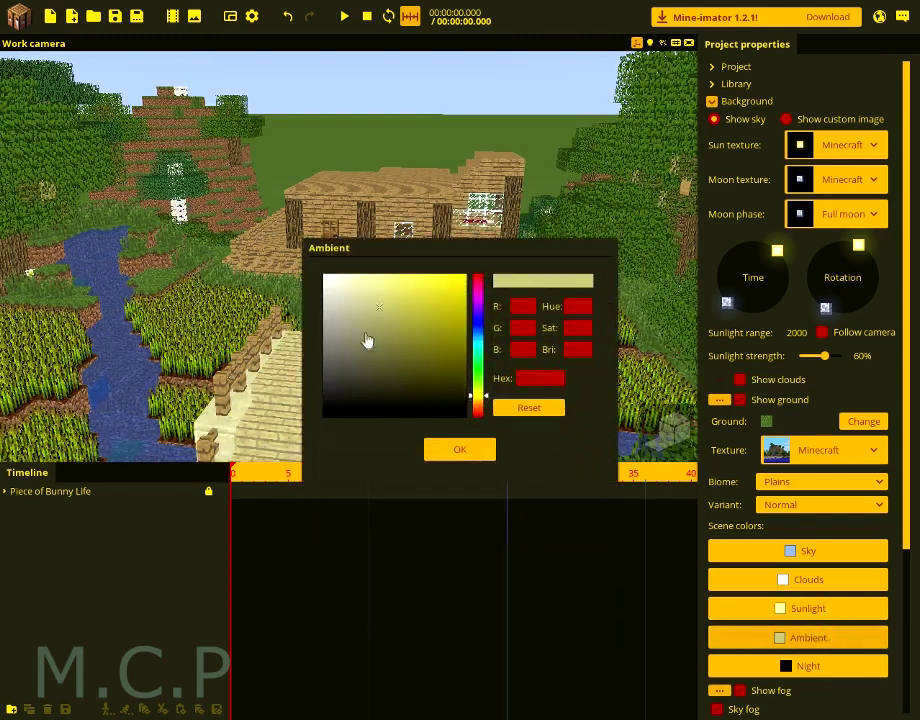
left_click(439, 458)
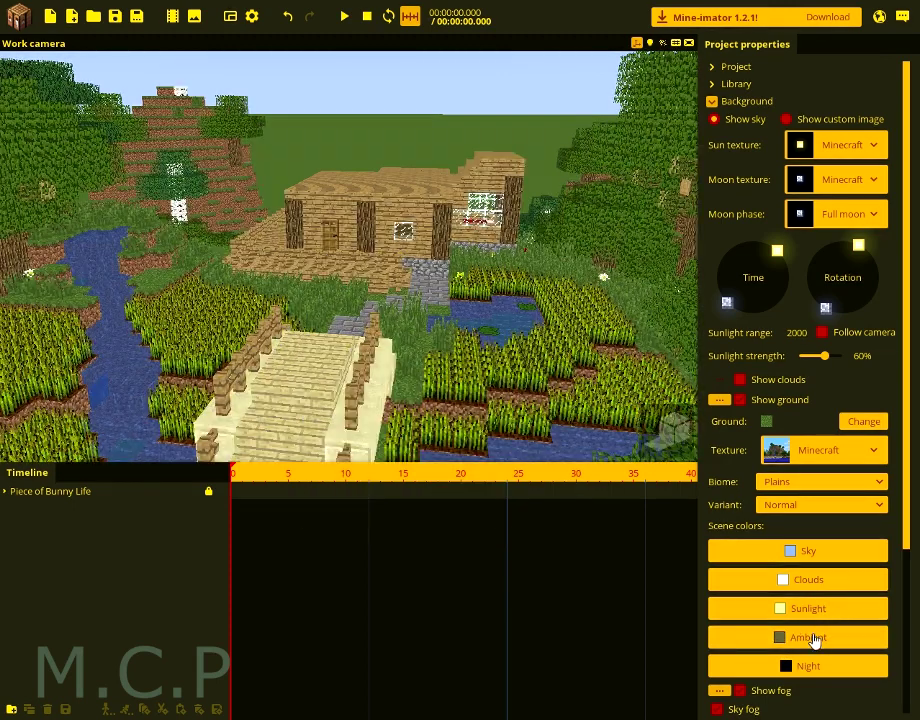
- Change the sky scene color to a brighter, more saturated light blue
left_click(805, 551)
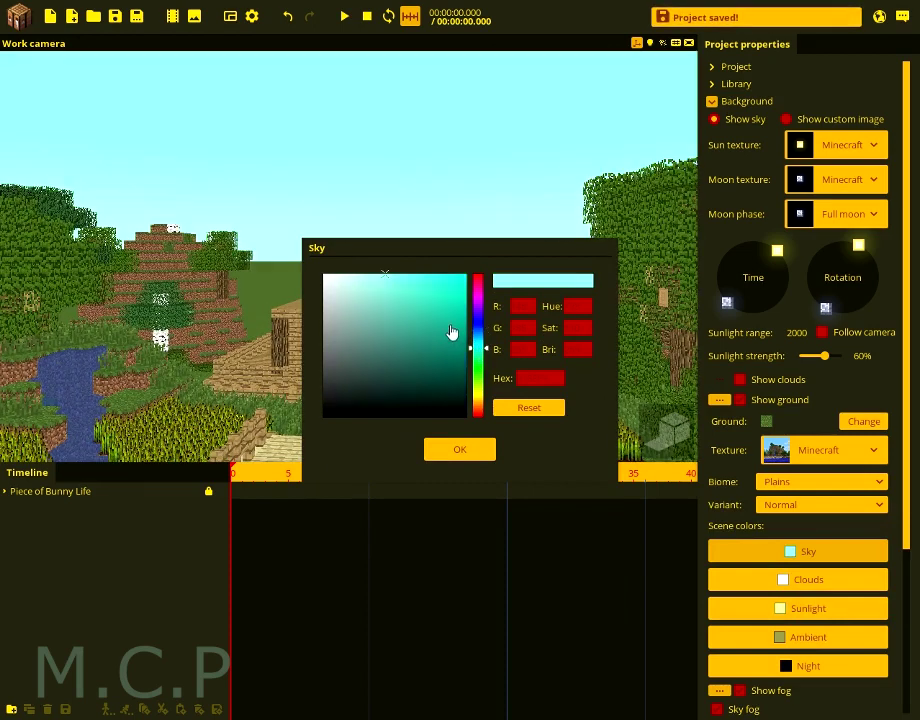
left_click(478, 342)
left_click_drag(480, 340, 480, 336)
left_click_drag(392, 288, 397, 286)
left_click(460, 450)
- Lower the sun a little further with the background time and check the result in a rendered preview
right_click_drag(388, 193, 663, 275)
left_click_drag(787, 262, 791, 264)
right_click_drag(526, 259, 575, 305)
key("F5")
key("F5")
right_click_drag(526, 259, 440, 200)
- Add a spot light to the scene and select it for editing, undoing one stray change, and save the project
left_click(55, 491)
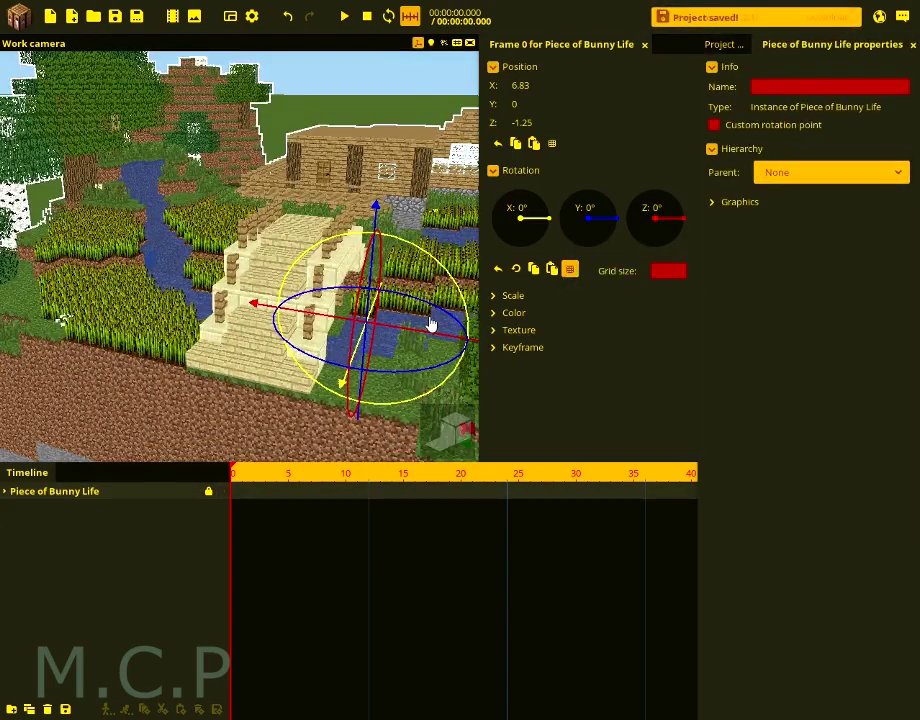
right_click_drag(453, 322, 448, 376)
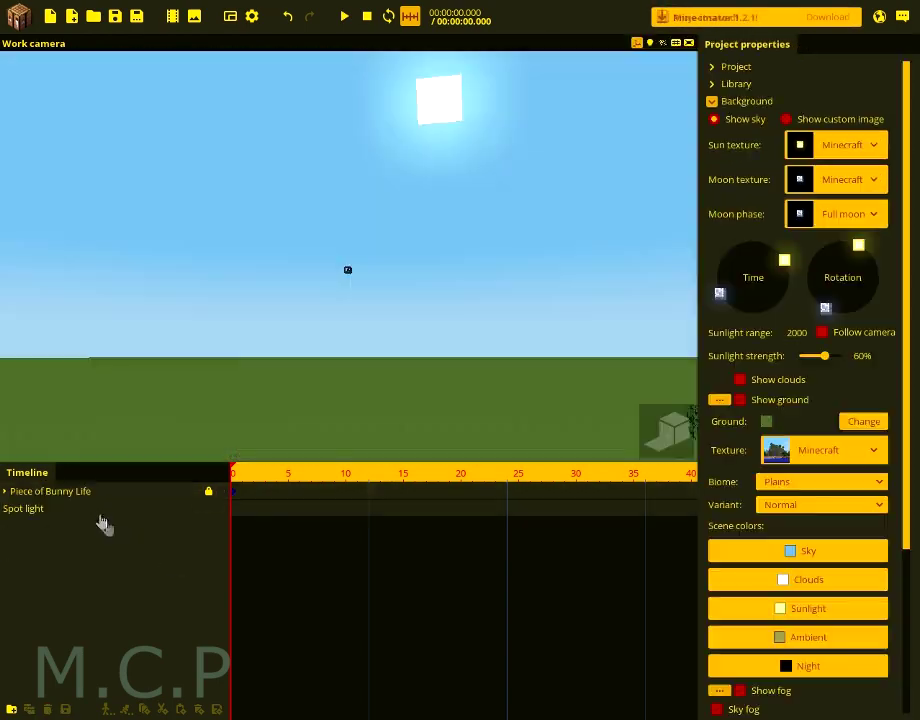
left_click(100, 509)
left_click(386, 363)
key("ctrl+z")
key("ctrl+s")
- Move the spot light in front of the scene to X -139.17, Y 456.78, Z 869.11 and rotate it to X 150°, Y -15°, Z 0°
right_click_drag(374, 343, 373, 387)
left_click_drag(297, 315, 463, 443)
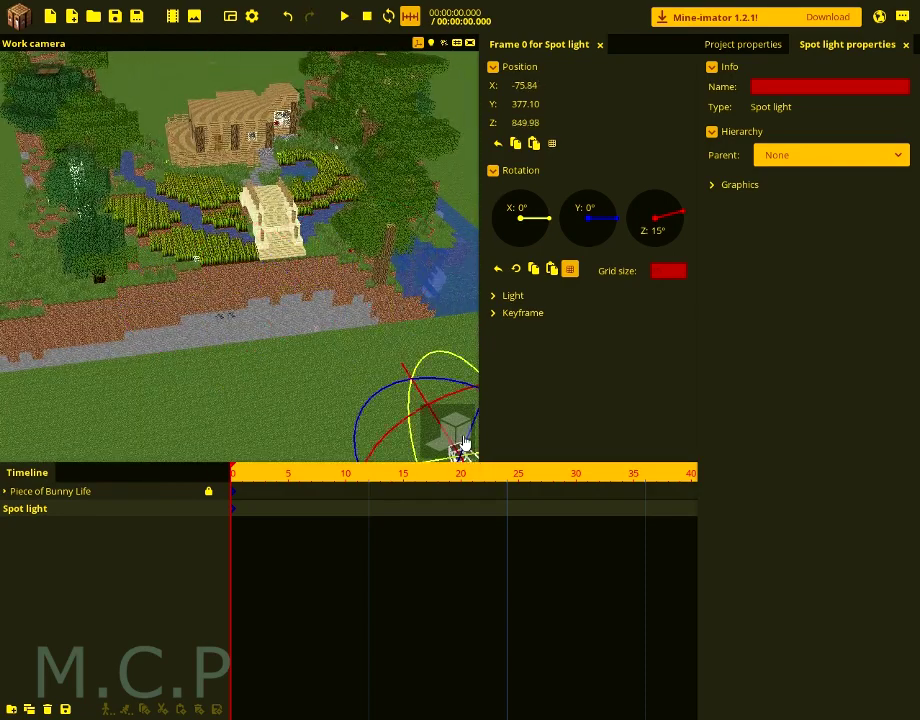
right_click_drag(399, 284, 402, 324)
left_click_drag(369, 337, 413, 139)
left_click_drag(268, 193, 182, 166)
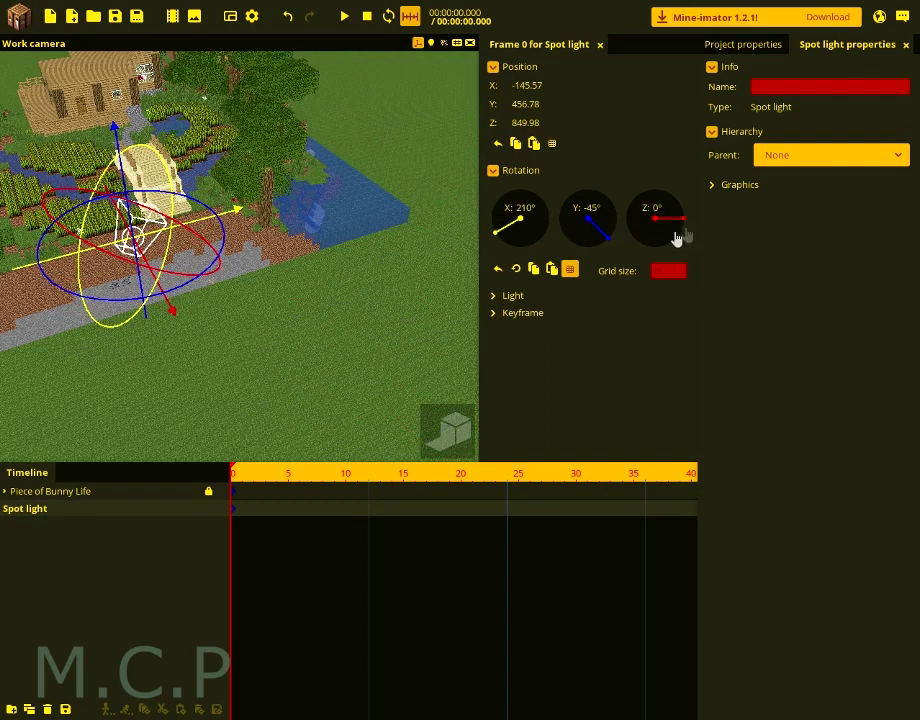
left_click_drag(228, 260, 240, 284)
key("ctrl+s")
- Set the spot light's range to 21623.39 and compare the rendered scene with the light hidden and shown
left_click(550, 294)
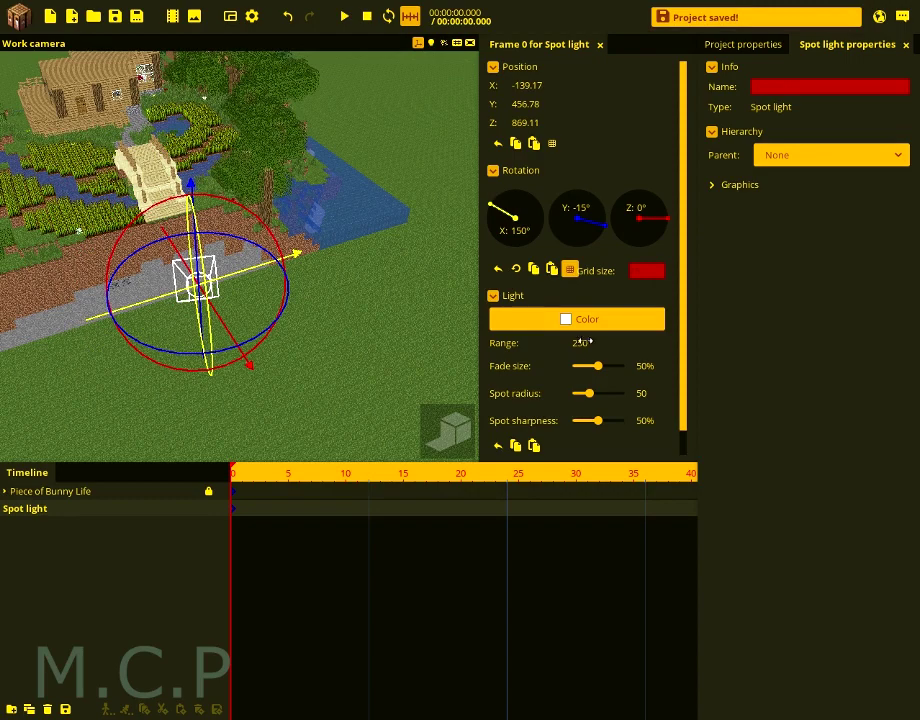
left_click_drag(404, 262, 396, 261)
left_click(448, 432)
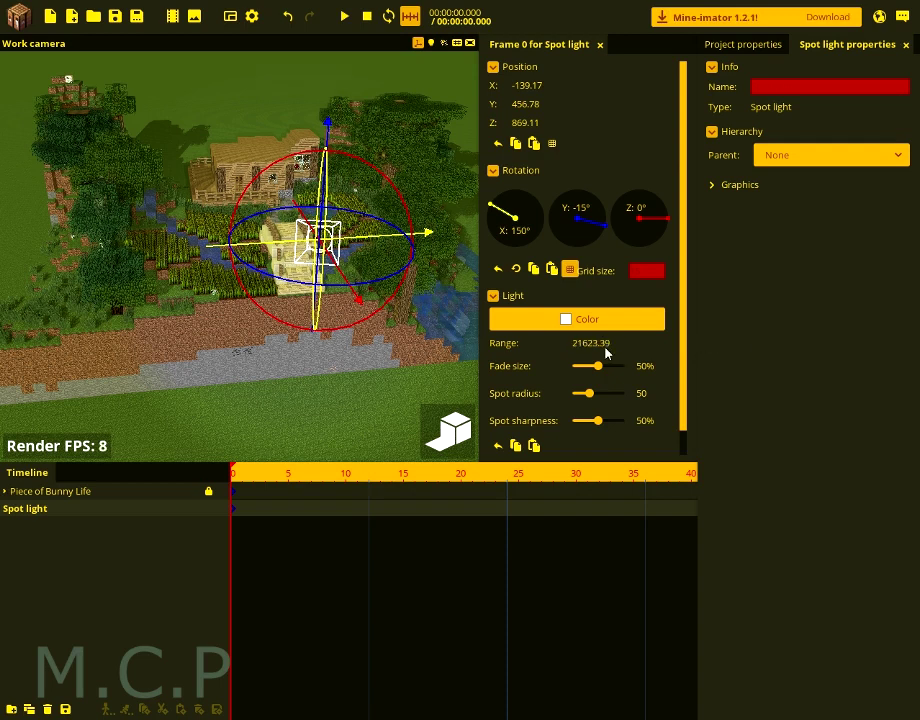
left_click(221, 510)
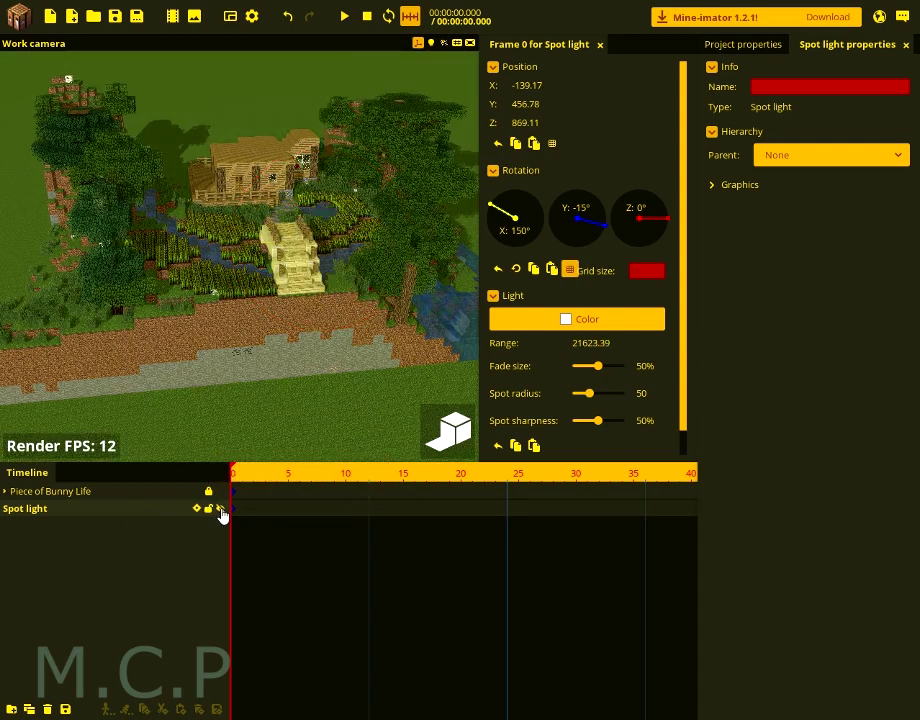
left_click(221, 510)
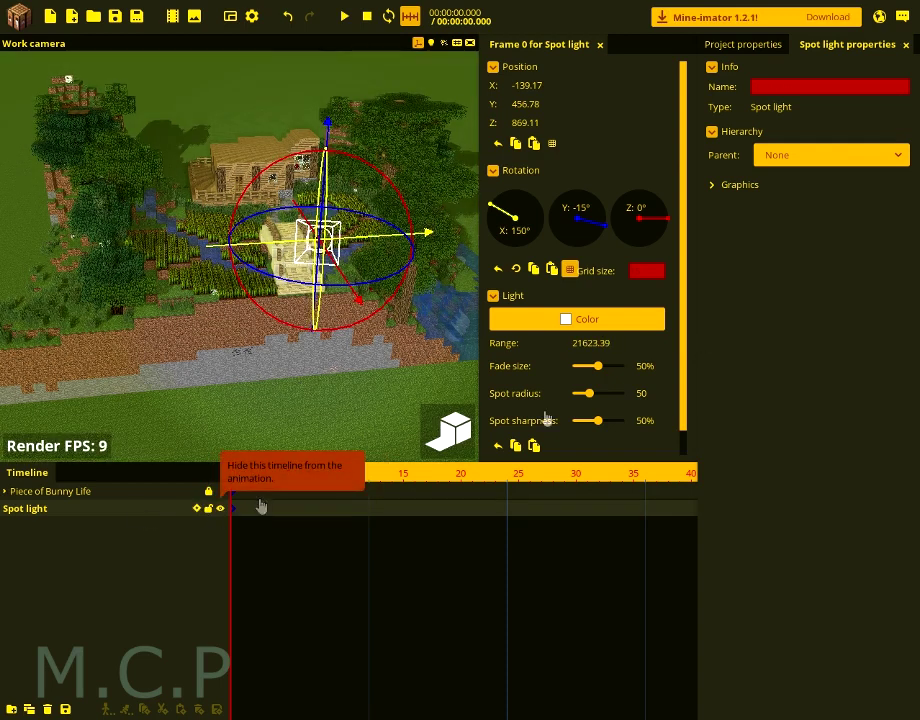
- Set the spot light's fade size to 16%, spot radius to 72 and spot sharpness to 41%
left_click_drag(630, 399, 642, 400)
left_click(615, 403)
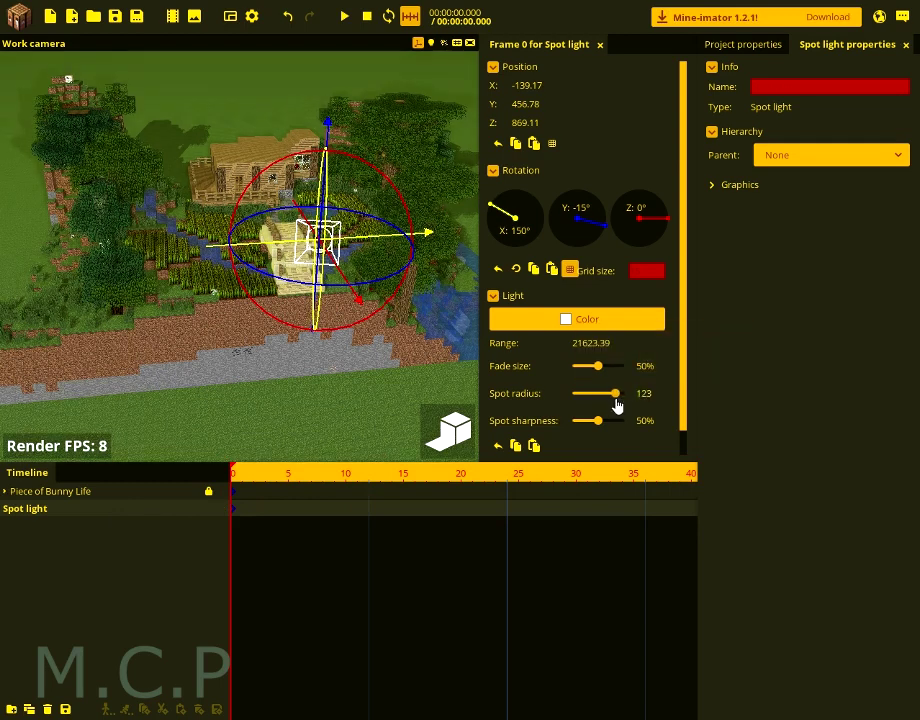
left_click_drag(606, 404, 569, 423)
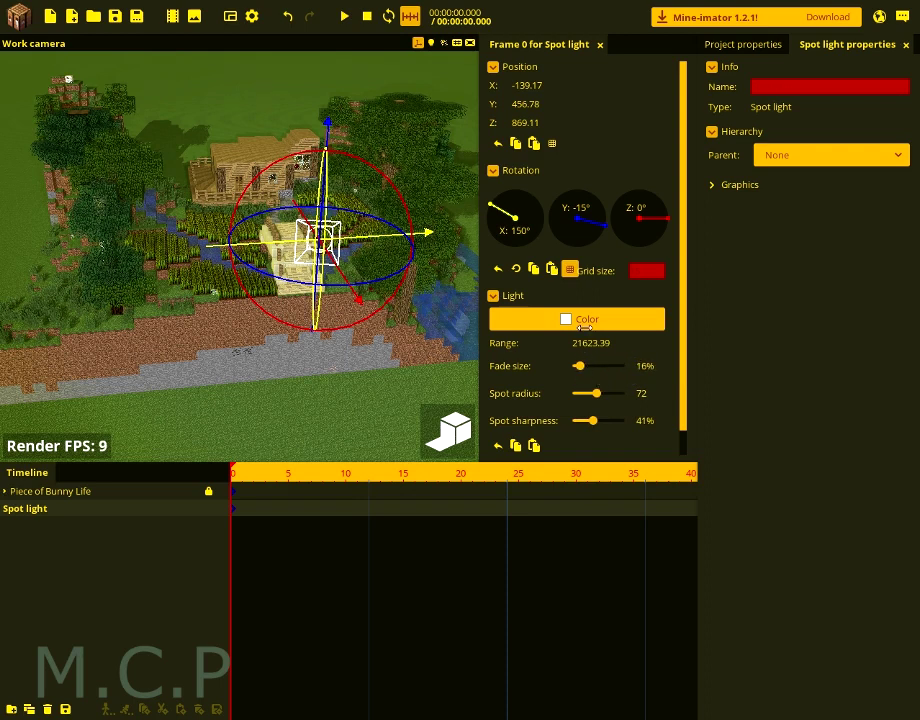
- Change the spot light's color to a pale yellow
left_click(585, 320)
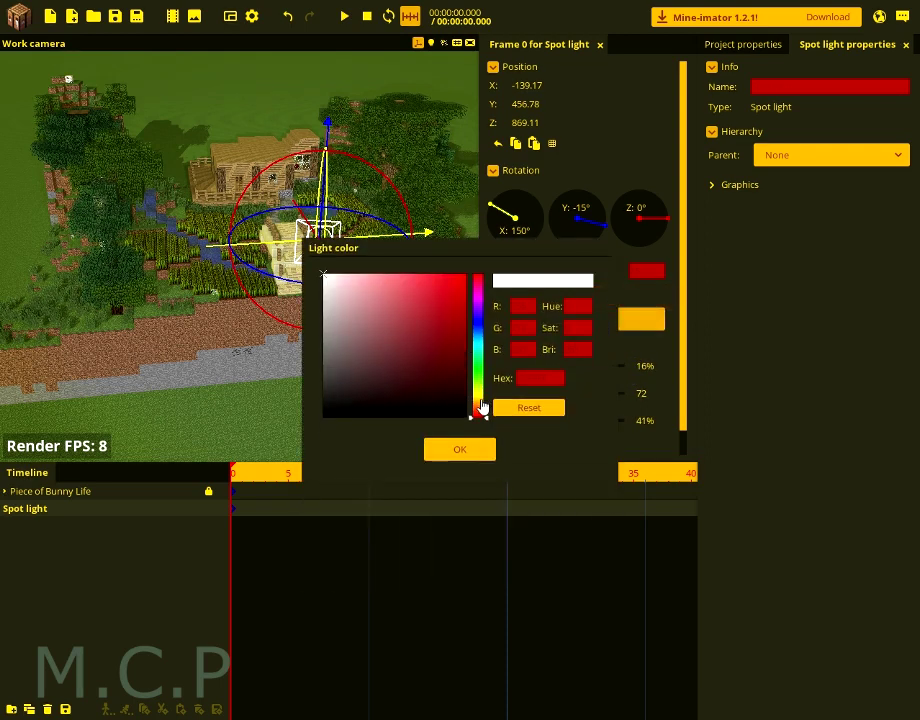
left_click_drag(482, 407, 482, 400)
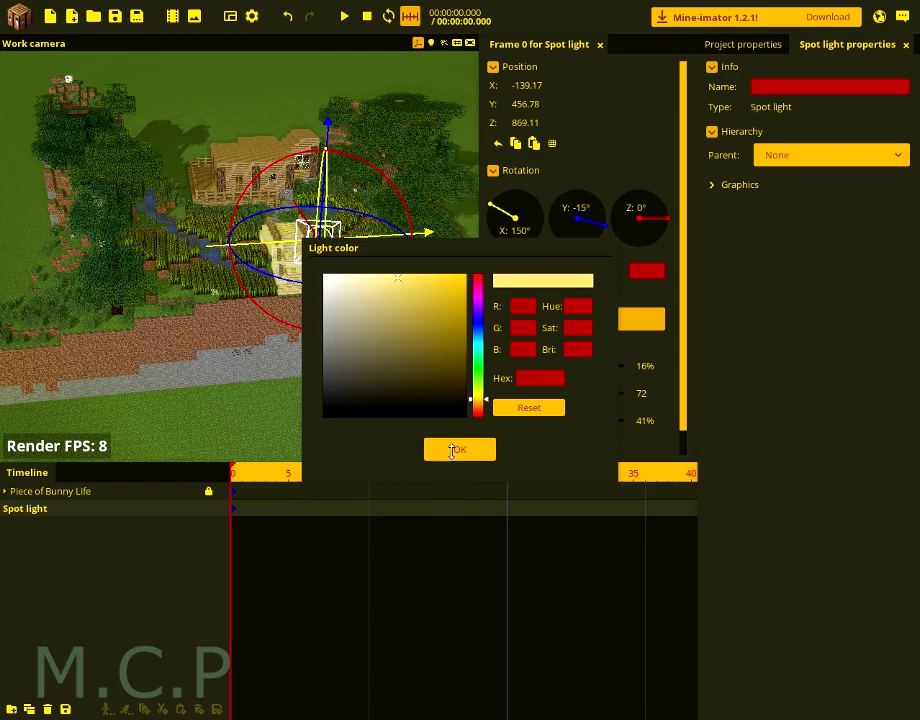
left_click(455, 450)
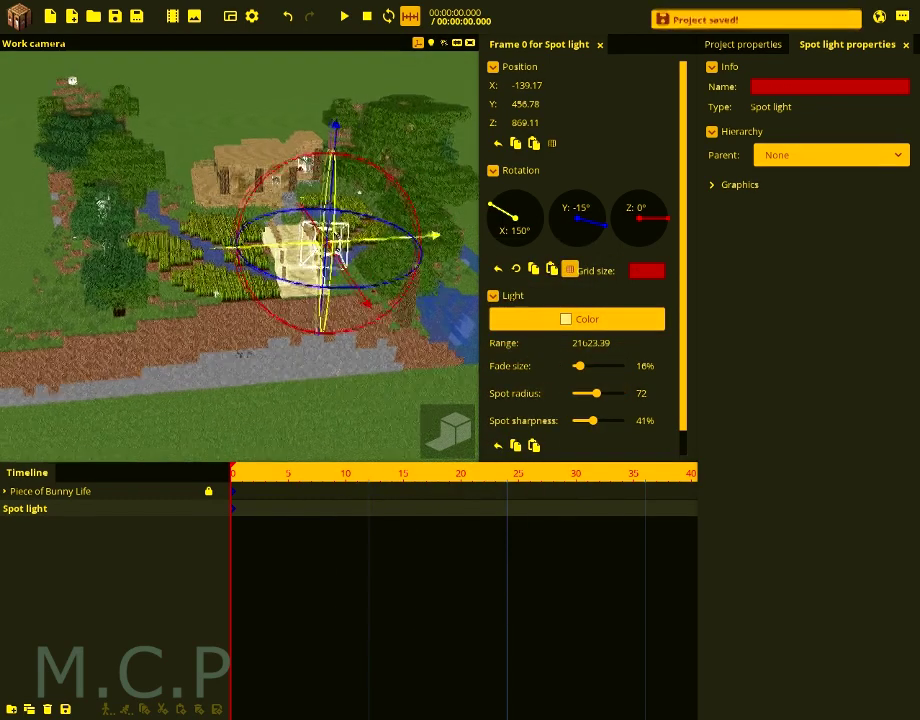
- Compare the rendered scene with the spot light hidden and shown, and save the project
key("F5")
left_click(220, 509)
left_click(220, 509)
left_click(220, 509)
left_click(220, 509)
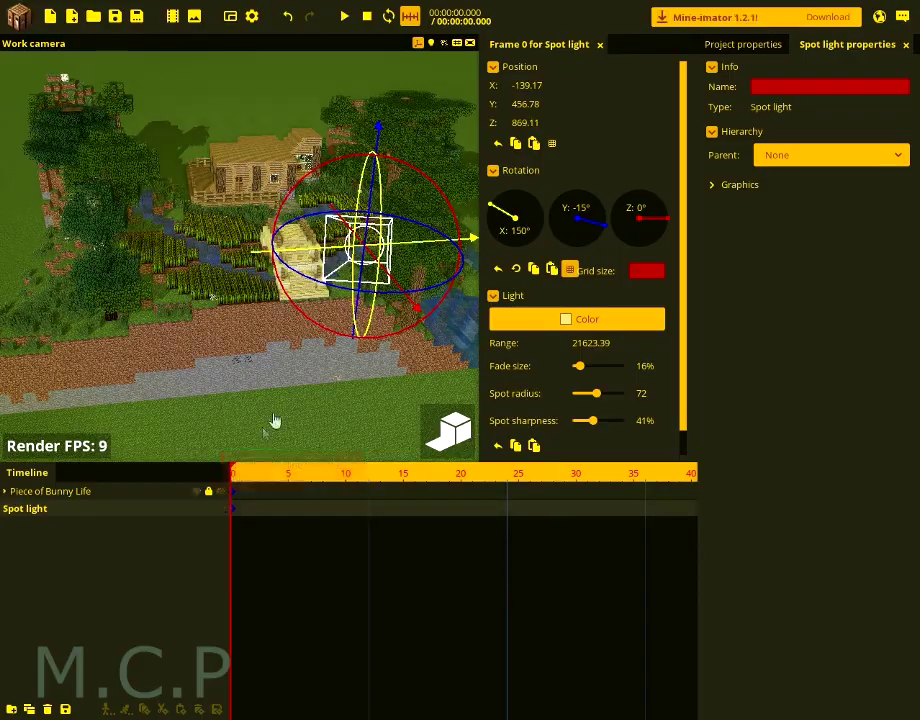
key("F5")
key("ctrl+s")
- Add a point light inside the house, move it toward the corner wall to X 30.33, and save the project
left_click(320, 413)
right_click_drag(322, 412, 318, 386)
key("w")
key("w")
key("w")
right_click_drag(393, 311, 360, 310)
key("w")
right_click_drag(418, 312, 376, 311)
key("w")
left_click(19, 16)
left_click(150, 118)
left_click(402, 162)
key("ctrl+s")
left_click(147, 528)
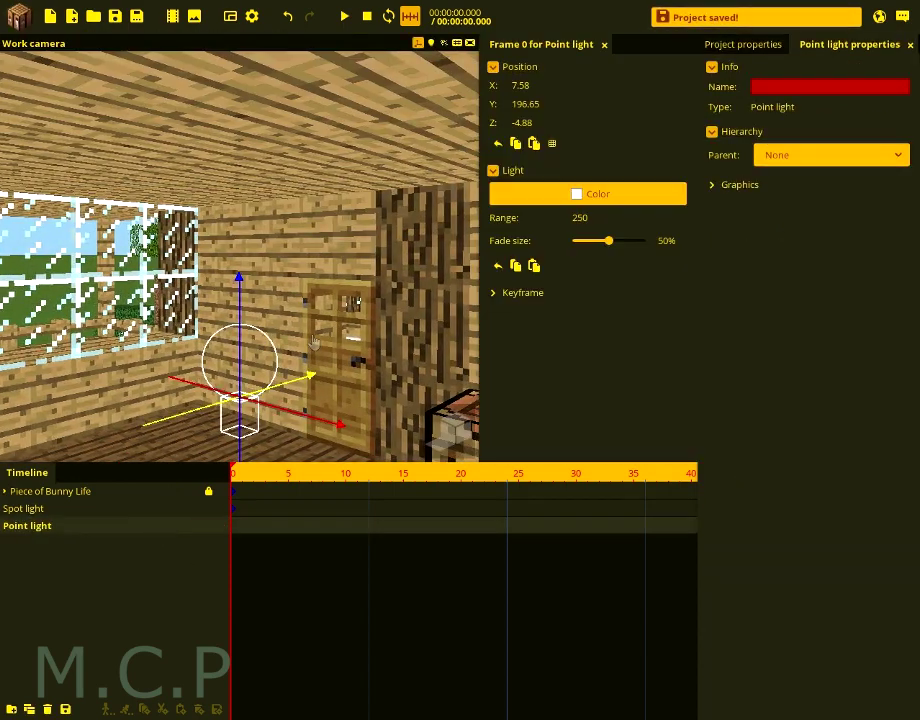
right_click_drag(313, 342, 213, 341)
left_click_drag(240, 308, 416, 292)
- Add a torch, place it on the wall at X 47.08, Y 201.17, Z -40.51, and tilt it to Z 15°
left_click(25, 17)
left_click(211, 68)
left_click(420, 443)
left_click_drag(341, 345, 367, 220)
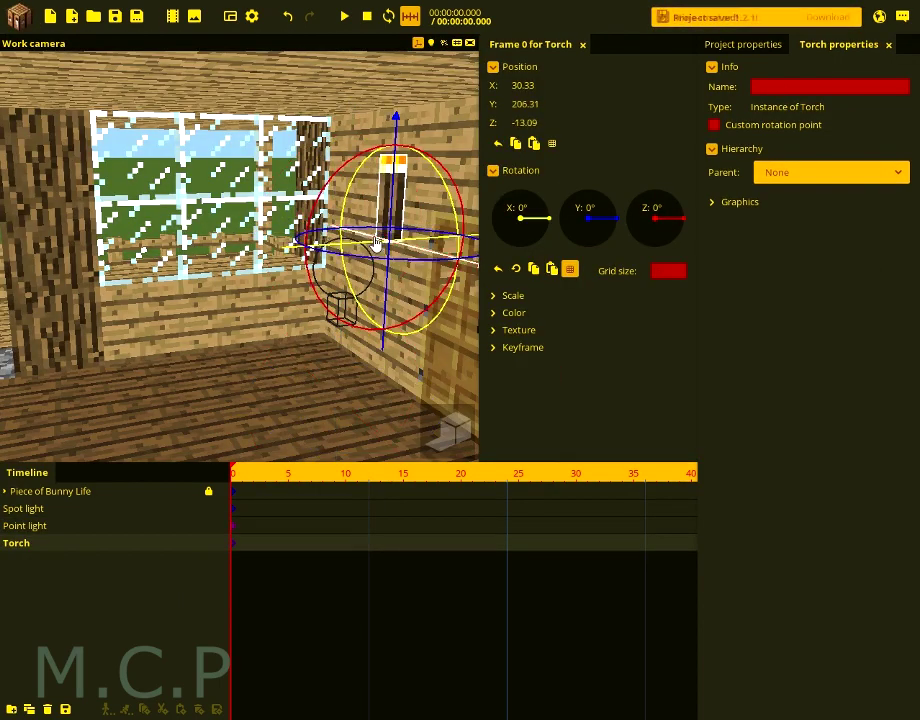
key("ctrl+s")
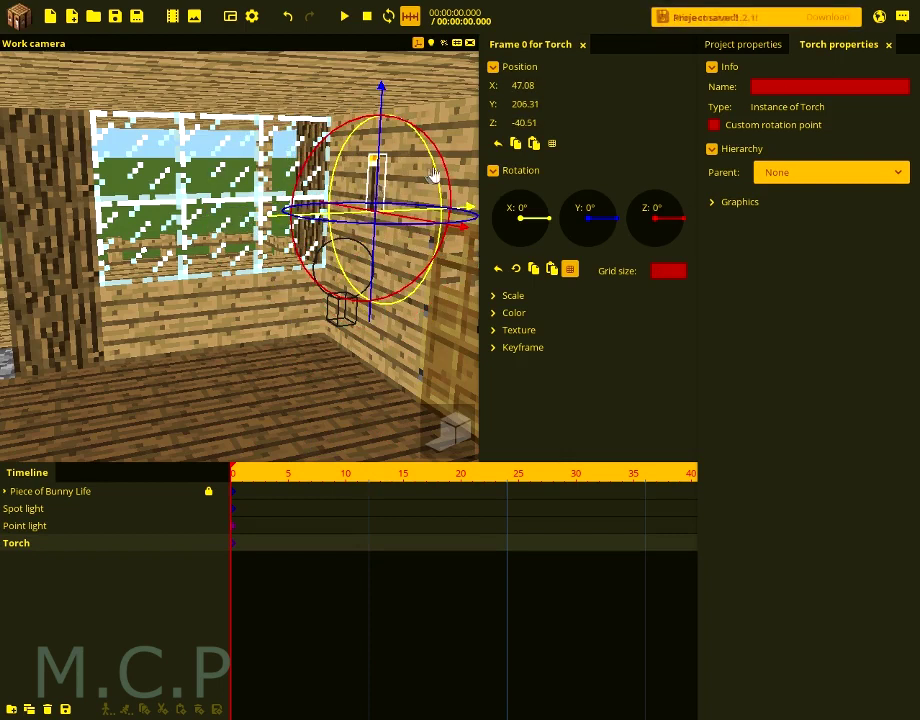
left_click_drag(446, 122, 445, 124)
left_click_drag(380, 149, 379, 179)
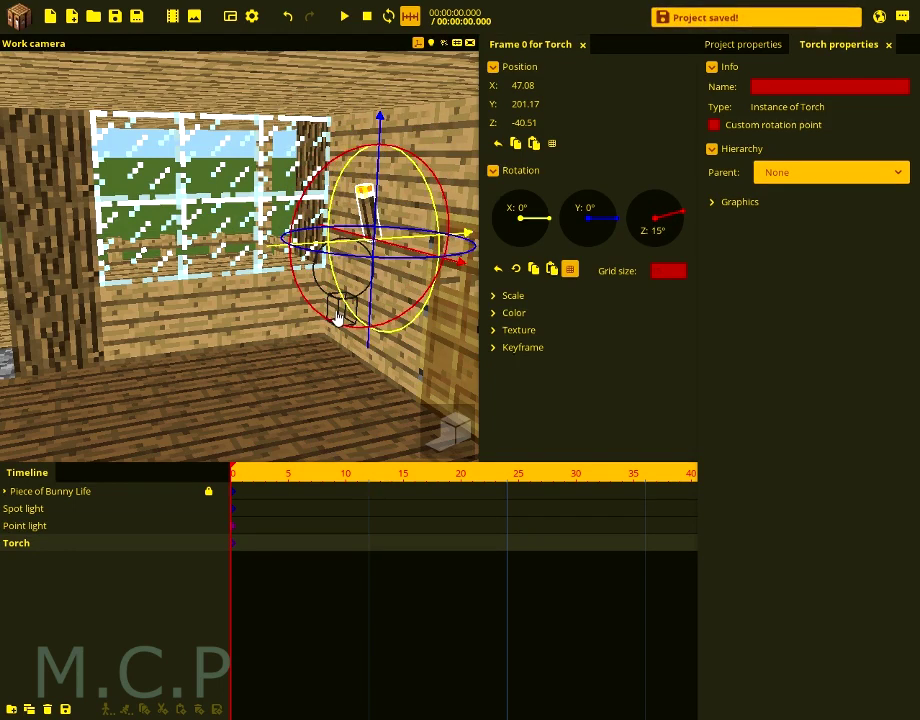
- Parent the point light to the torch and position it at the flame, at X 0, Y 13.13, Z 0
left_click(338, 316)
left_click_drag(45, 537, 85, 524)
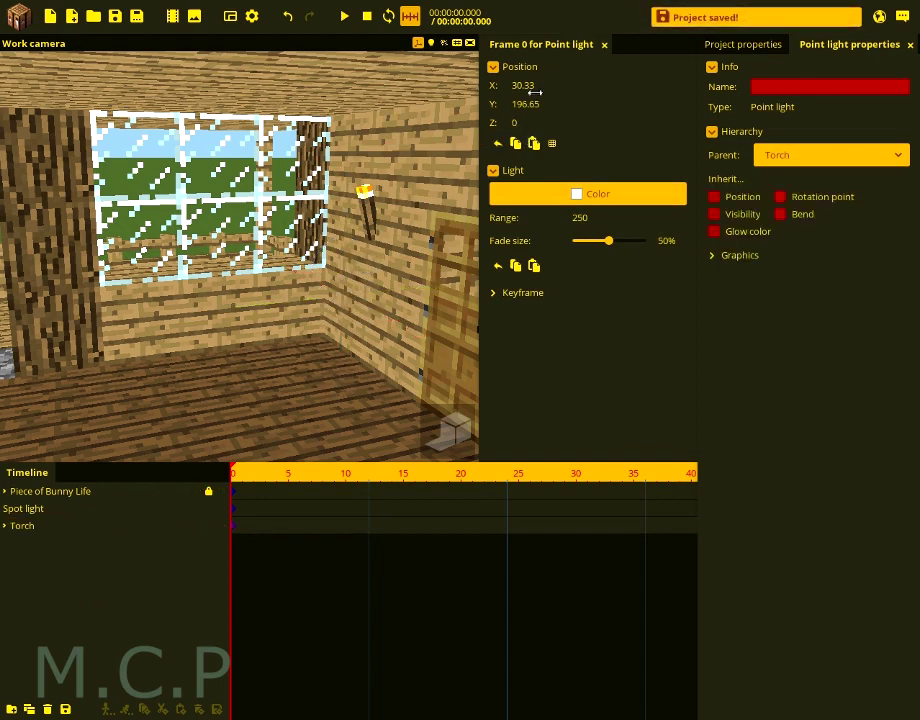
left_click_drag(364, 200, 338, 143)
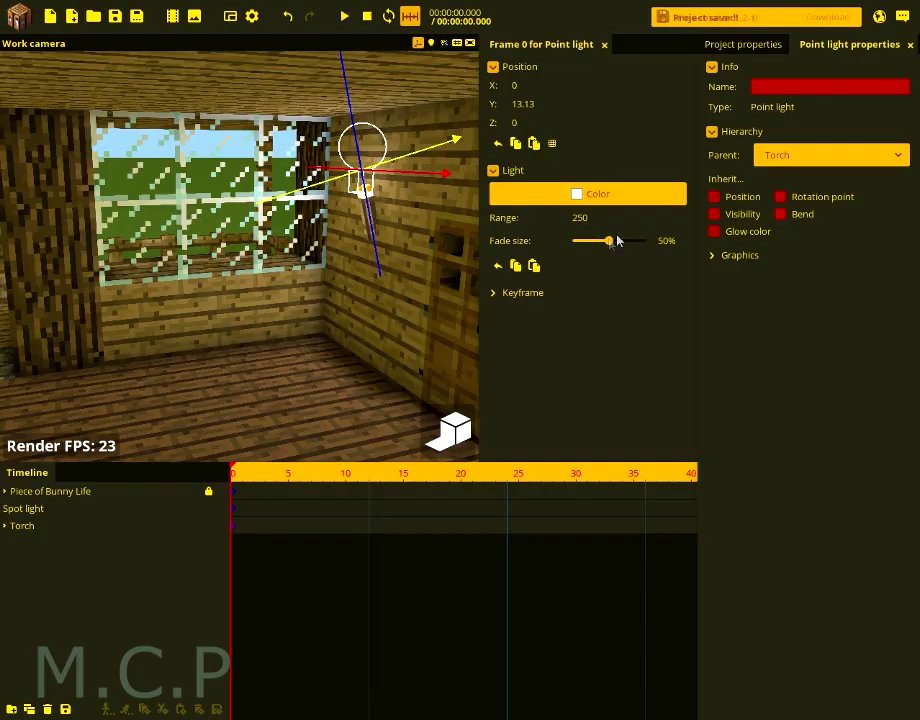
- Examine the torch's lighting across the room in the rendered view
key("F5")
mouse_move(372, 345)
right_mouse_down()
mouse_move(352, 353)
mouse_move(350, 372)
mouse_move(378, 338)
mouse_move(381, 345)
right_mouse_up()
key("s")
left_click(352, 353)
key("s")
key("d")
key("F5")
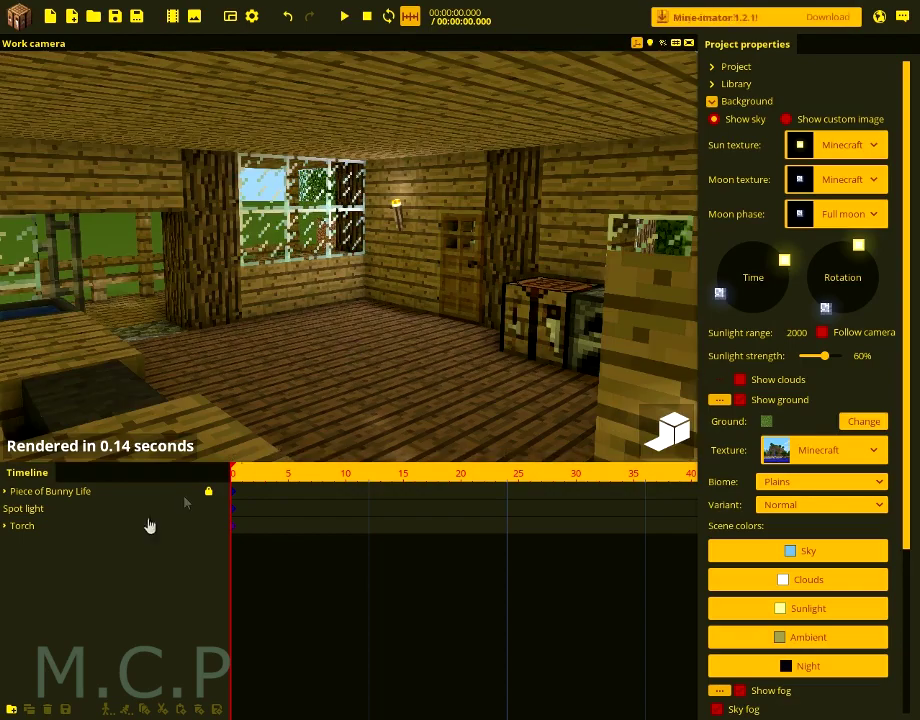
key("F5")
- Duplicate the point light under the torch, set the copy's range to 150, and save the project
left_click(61, 528)
left_click(5, 527)
left_click(46, 543)
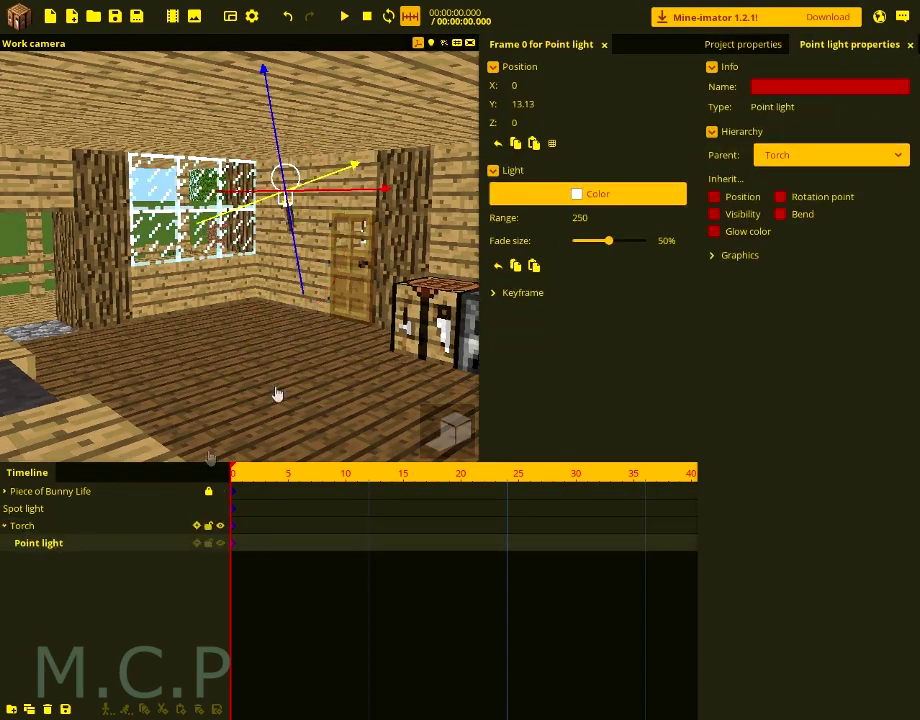
key("w")
right_click_drag(285, 250, 329, 224)
key("a")
key("s")
key("ctrl+s")
left_click(305, 234)
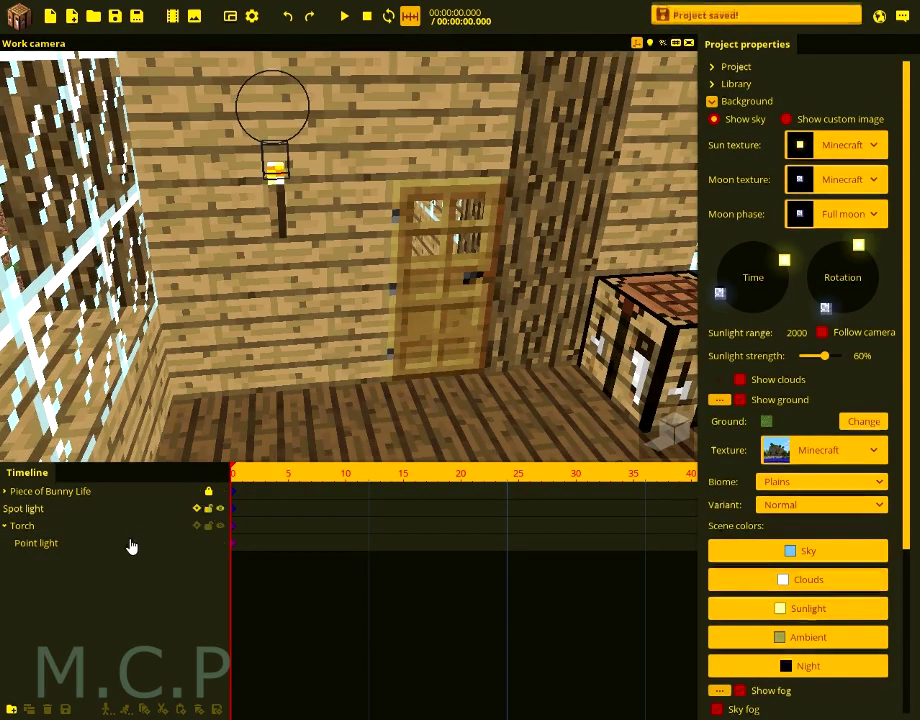
left_click(129, 543)
right_click_drag(238, 421, 226, 410)
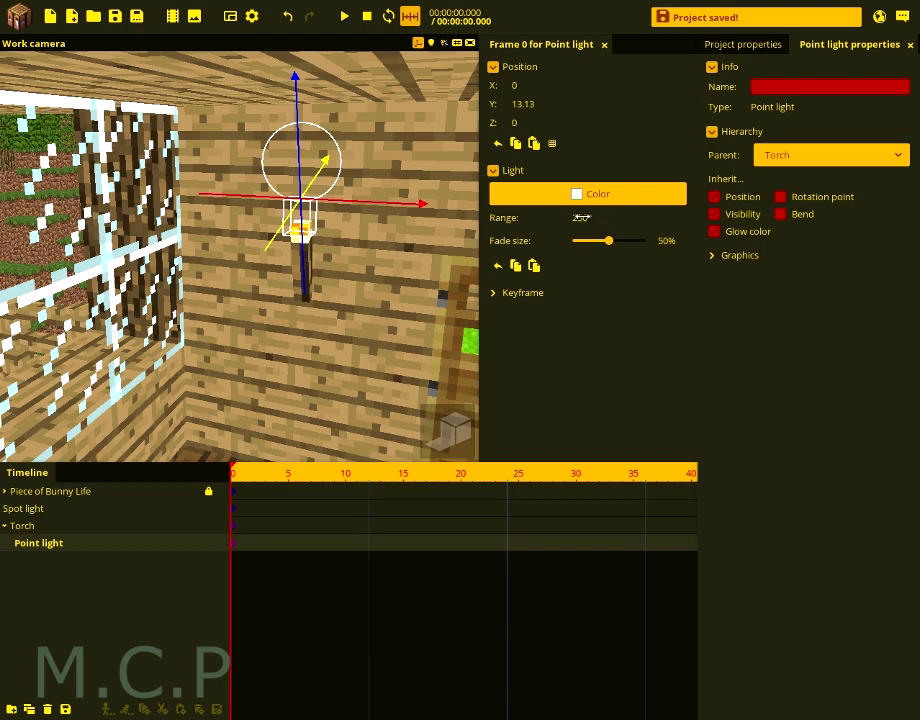
right_click_drag(440, 300, 429, 310)
key("ctrl+d")
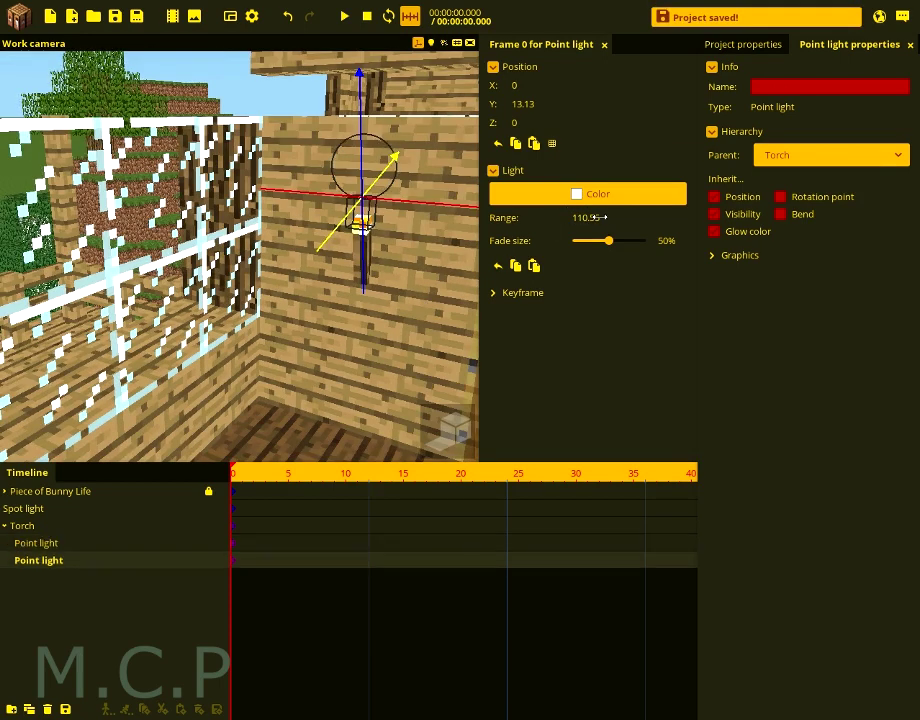
type("150")
right_click_drag(403, 347, 420, 342)
key("ctrl+s")
- Change the duplicated point light's color to orange
left_click(549, 204)
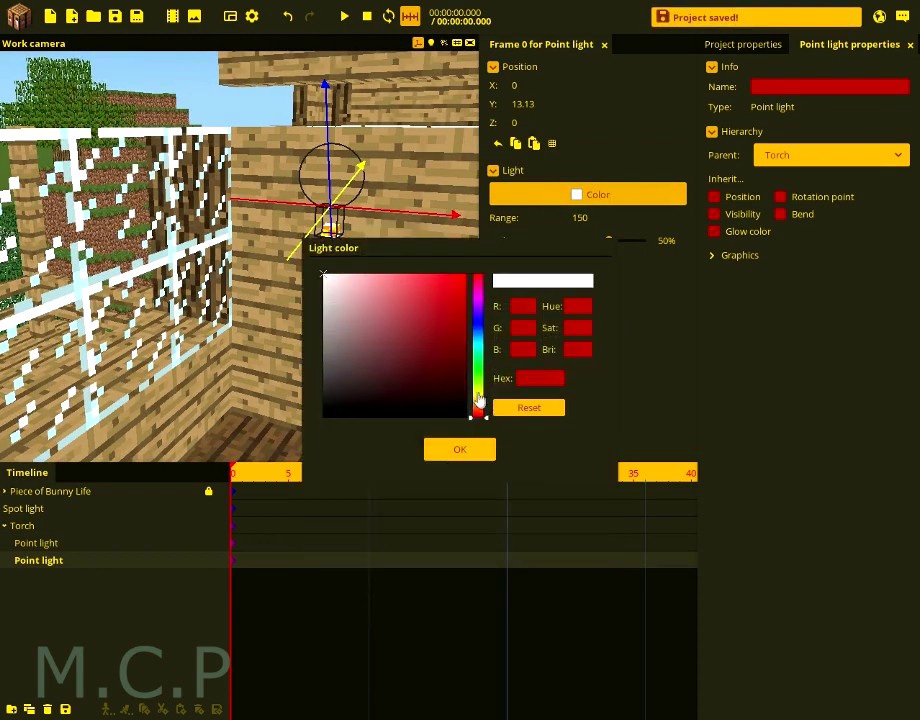
left_click_drag(479, 405, 479, 408)
left_click(459, 450)
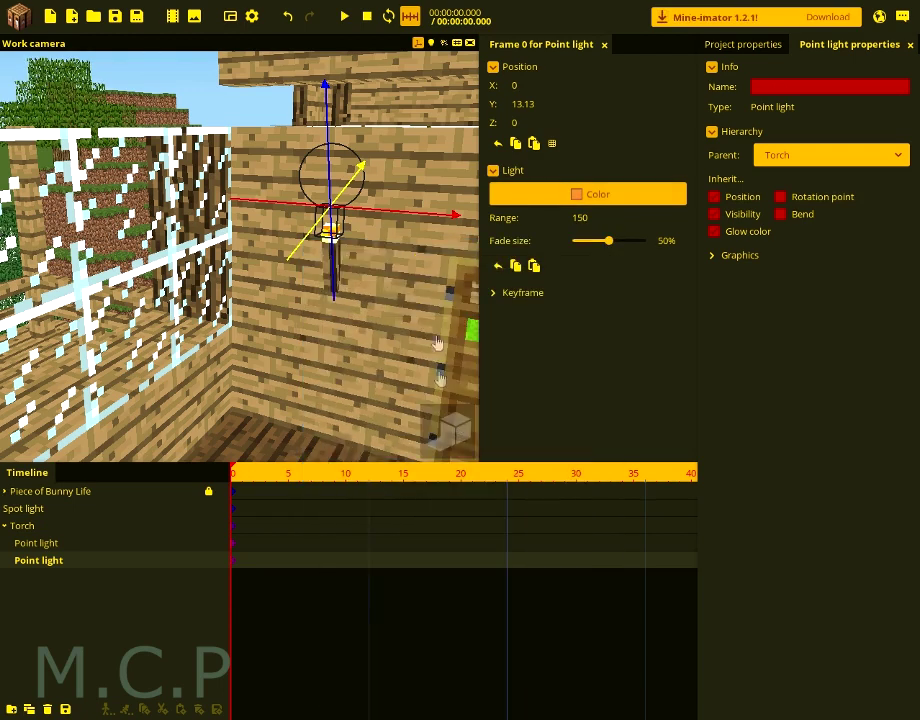
- Duplicate the orange point light, set the new copy's range to 200, and shift its color toward red
key("ctrl+d")
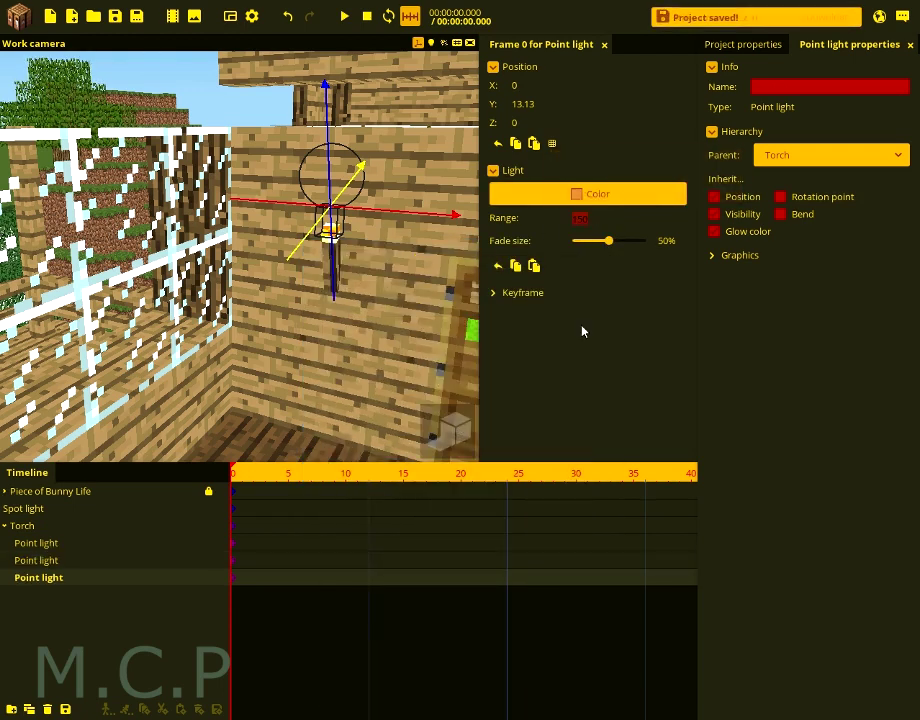
left_click(598, 194)
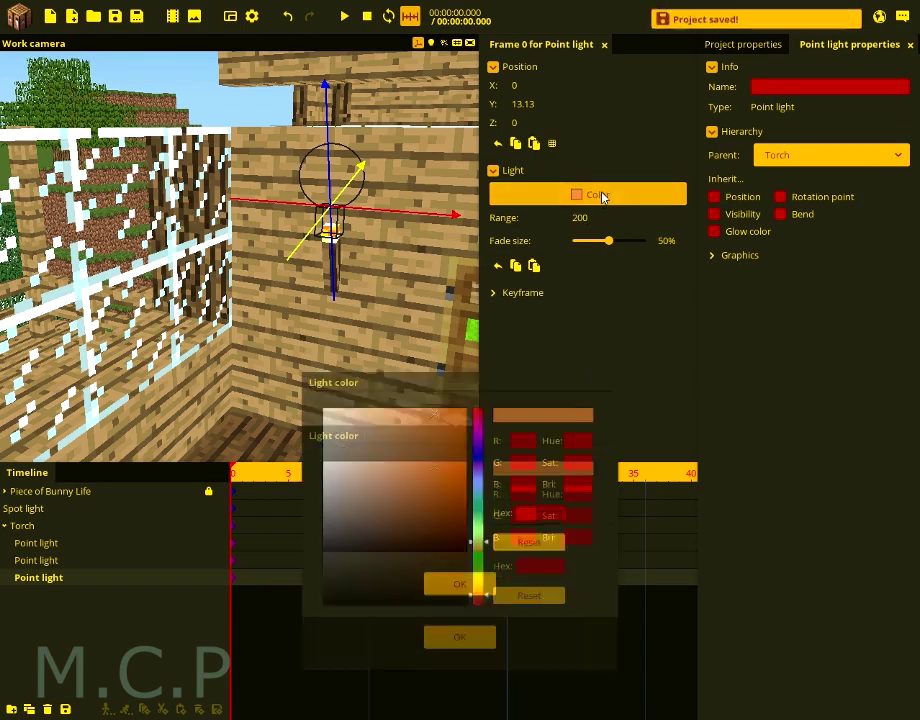
left_click_drag(480, 418, 469, 291)
key("ctrl+s")
left_click(452, 443)
- Examine the layered torch lights in the rendered room and up close, and save the project
left_click(359, 364)
scroll(362, 365, "down", 3)
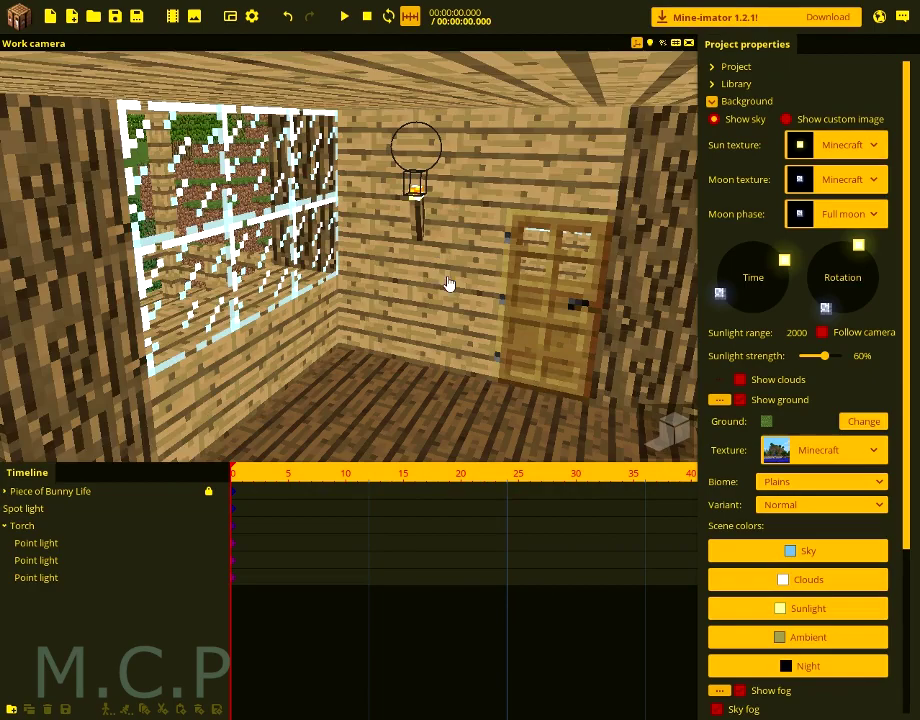
mouse_move(448, 285)
right_mouse_down()
mouse_move(430, 288)
mouse_move(450, 288)
right_mouse_up()
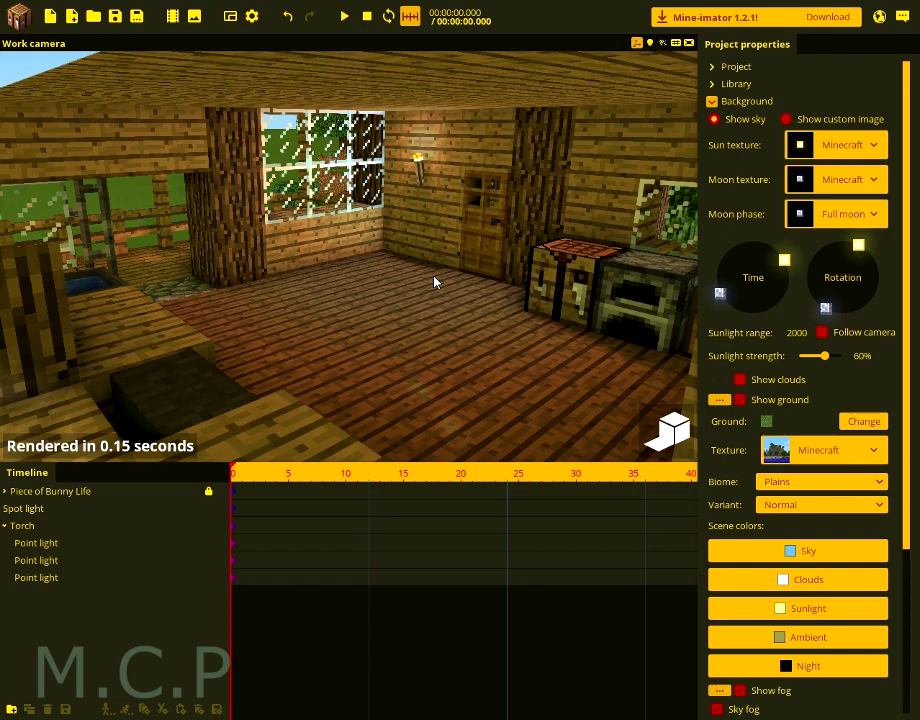
key("ctrl+s")
right_click_drag(434, 282, 436, 282)
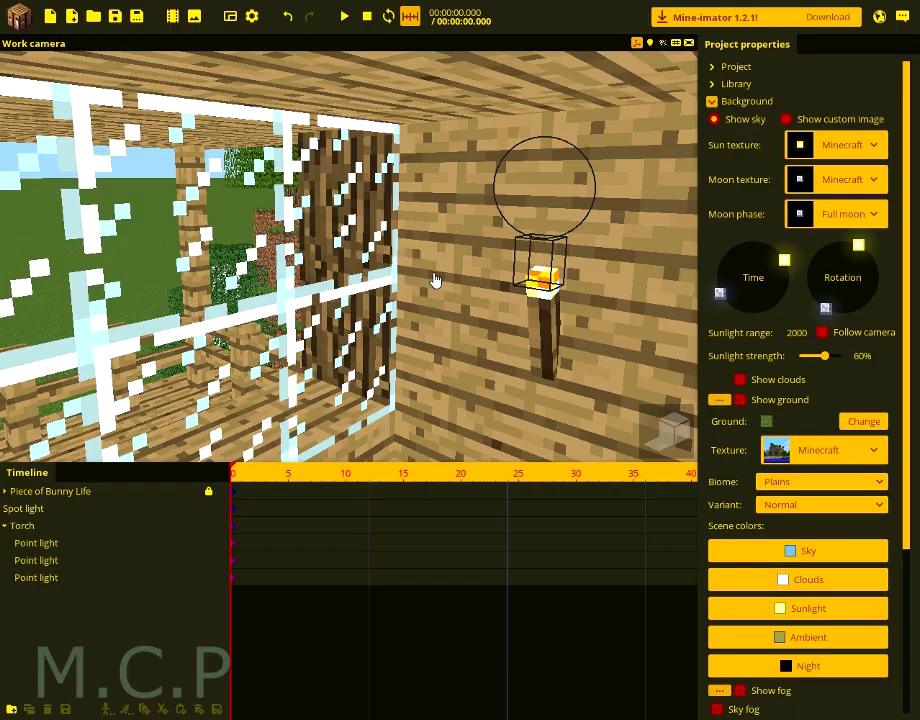
right_click_drag(420, 291, 420, 291)
- Save the project and duplicate the wall torch together with its point lights
left_click(20, 20)
key("Escape")
key("ctrl+s")
left_click(4, 527)
left_click(22, 527)
right_click_drag(339, 334, 339, 334)
key("ctrl+s")
key("ctrl+d")
- Move the duplicated torch onto the wooden counter beside the cauldron, at X -52.86, Z -13.10, and straighten it to Z rotation 0°
left_click_drag(310, 292, 30, 288)
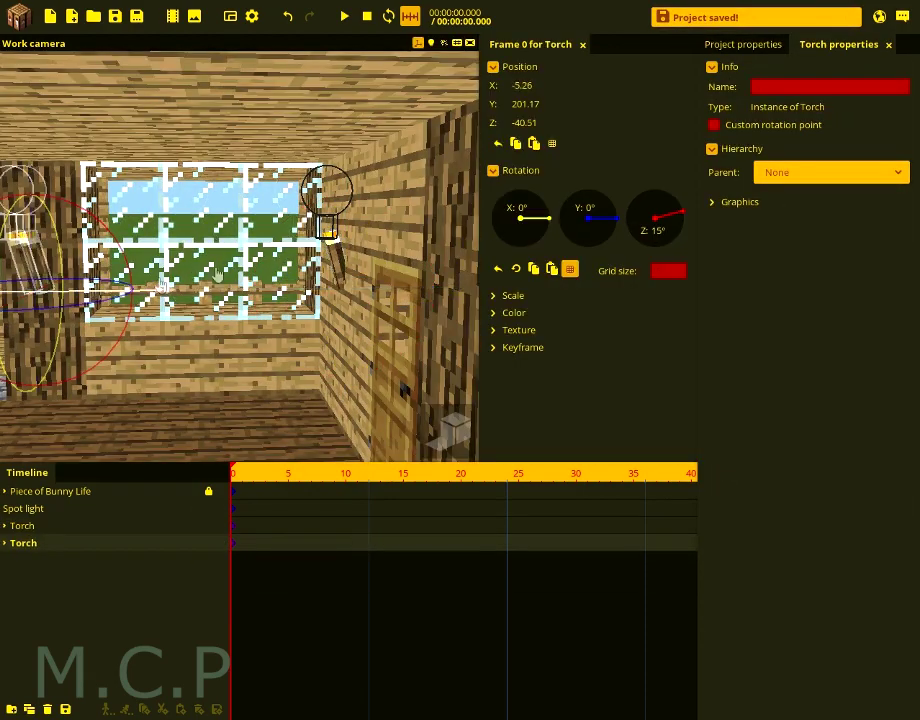
right_click_drag(30, 288, 30, 288)
left_click_drag(264, 280, 338, 265)
right_click_drag(338, 265, 338, 265)
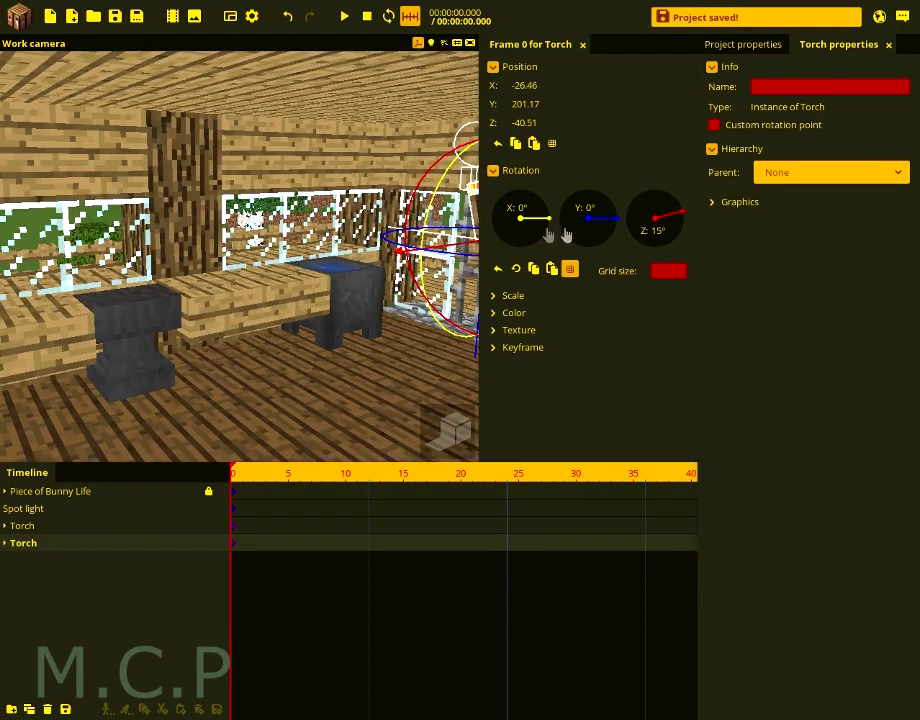
right_click_drag(340, 162, 340, 162)
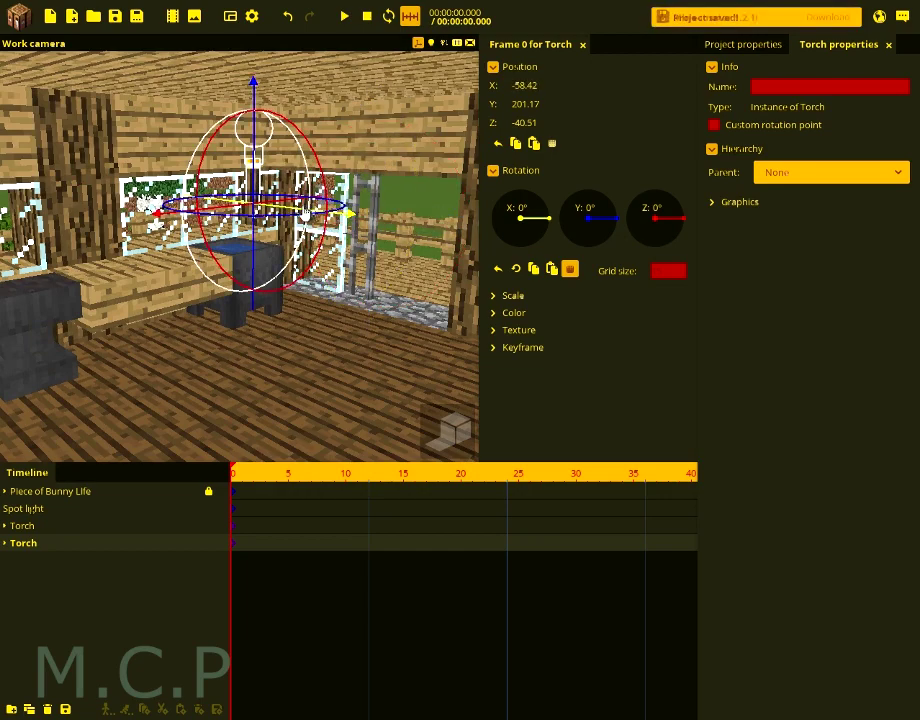
right_click_drag(347, 177, 347, 177)
left_click_drag(350, 162, 467, 168)
right_click_drag(467, 168, 467, 168)
left_click_drag(355, 117, 405, 118)
right_click_drag(405, 118, 405, 118)
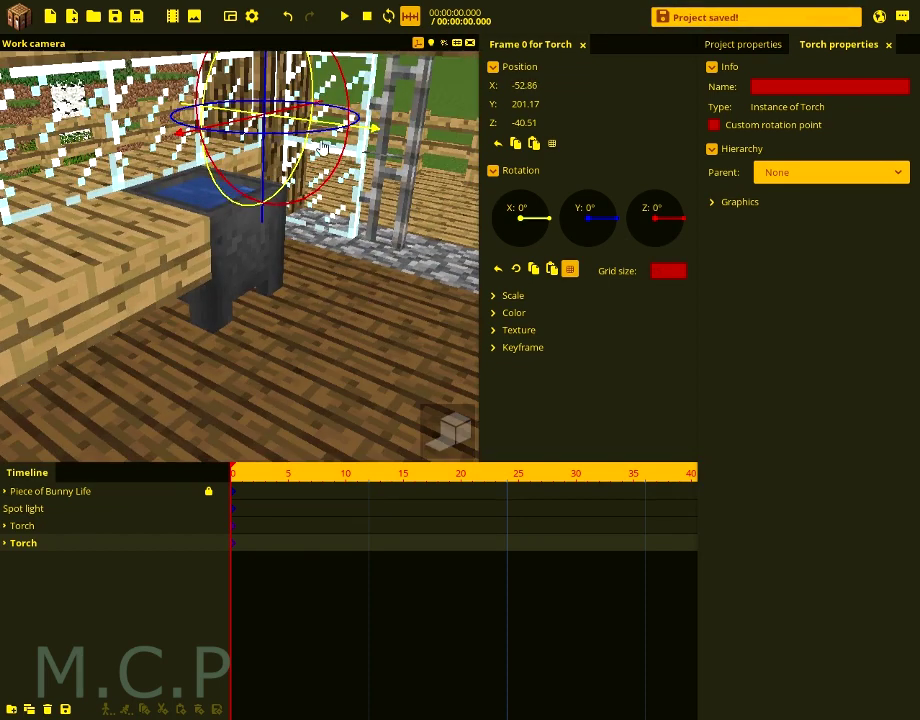
left_click_drag(187, 137, 18, 175)
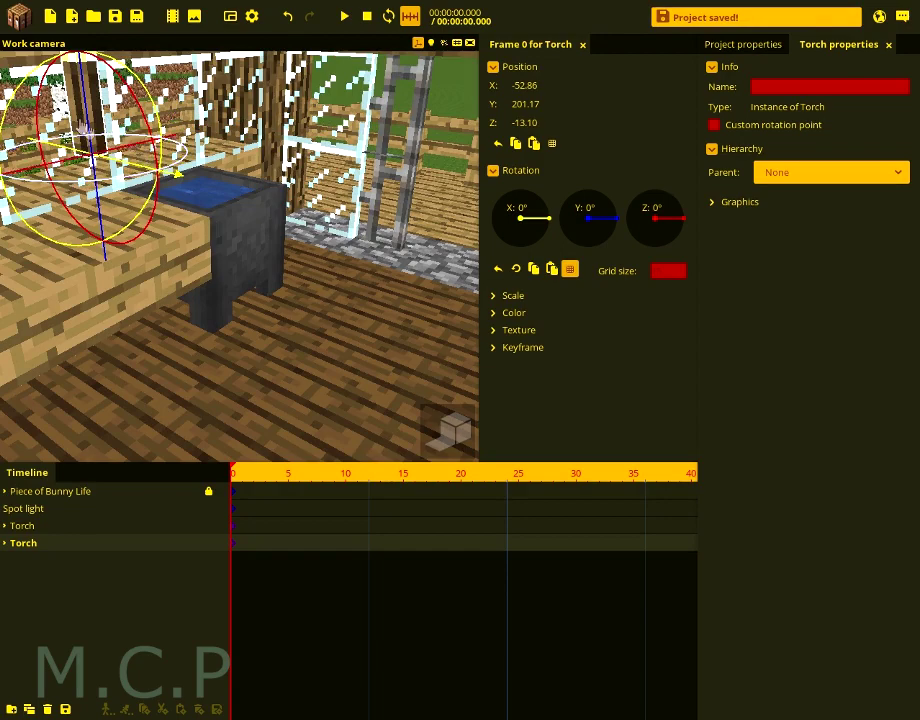
left_click_drag(102, 147, 80, 243)
- Check the rendered house interior with both torches in place, and save the project
left_click(320, 330)
key("s")
right_click_drag(320, 330, 365, 344)
key("w")
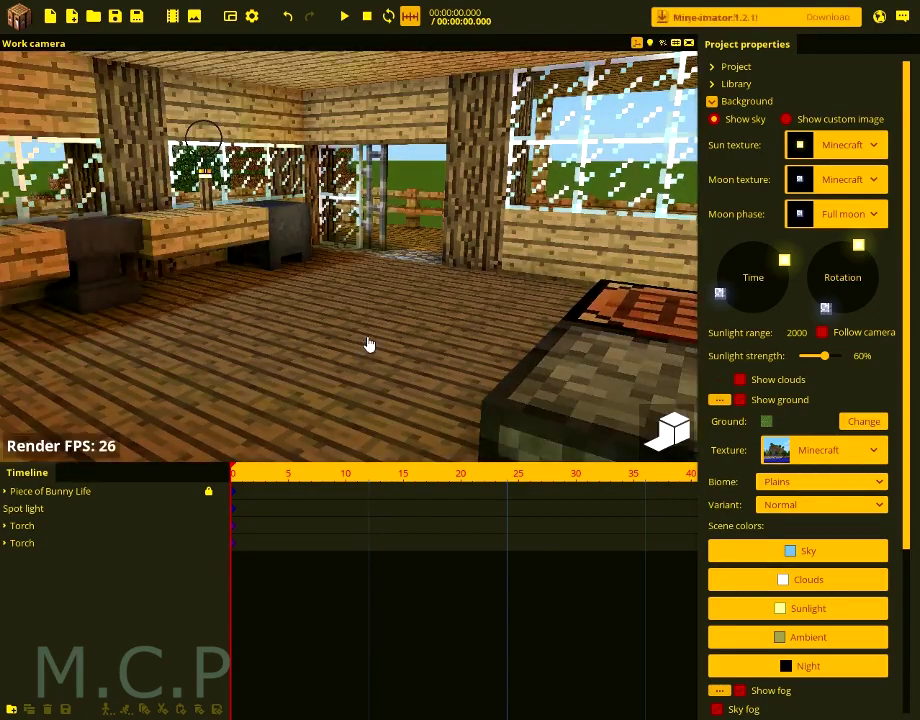
right_click_drag(396, 308, 396, 302)
key("ctrl+s")
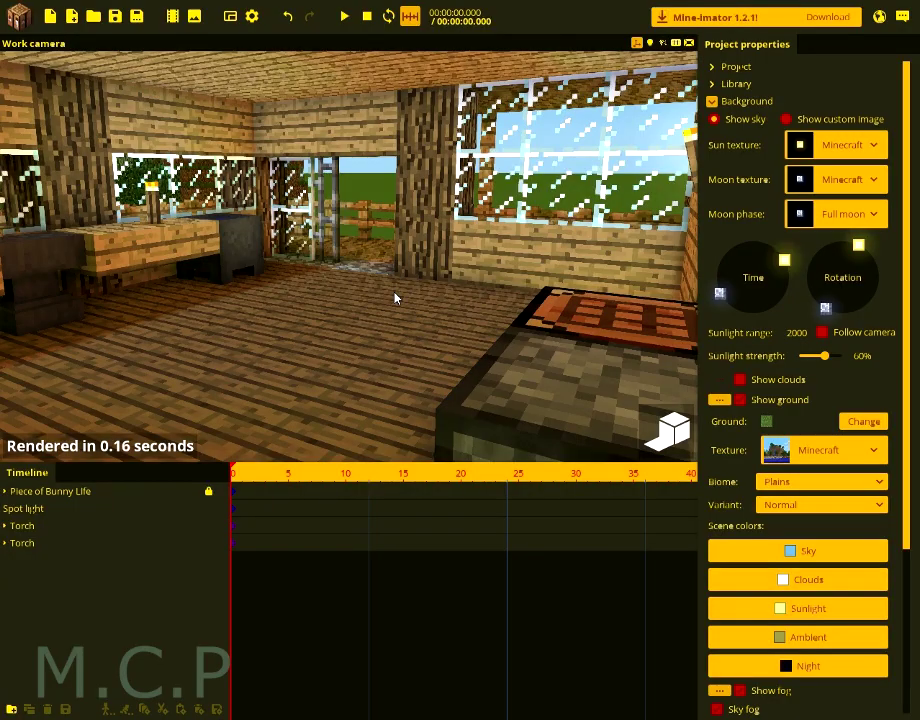
- Examine the rendered lighting of the whole scene from outside the house
left_click(668, 432)
right_click_drag(388, 332, 382, 332)
key("w")
key("s")
key("s")
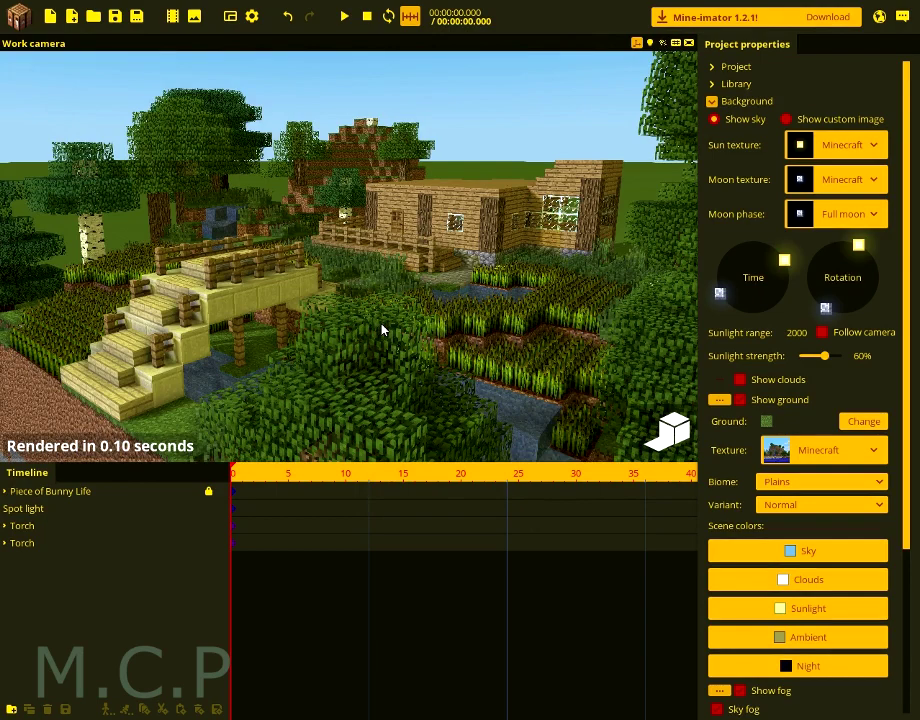
key("F5")
right_click_drag(411, 339, 411, 339)
- Save the project and switch the scene's biome from Plains to Custom
left_click(817, 511)
left_click(817, 511)
right_click_drag(343, 341, 343, 341)
key("ctrl+s")
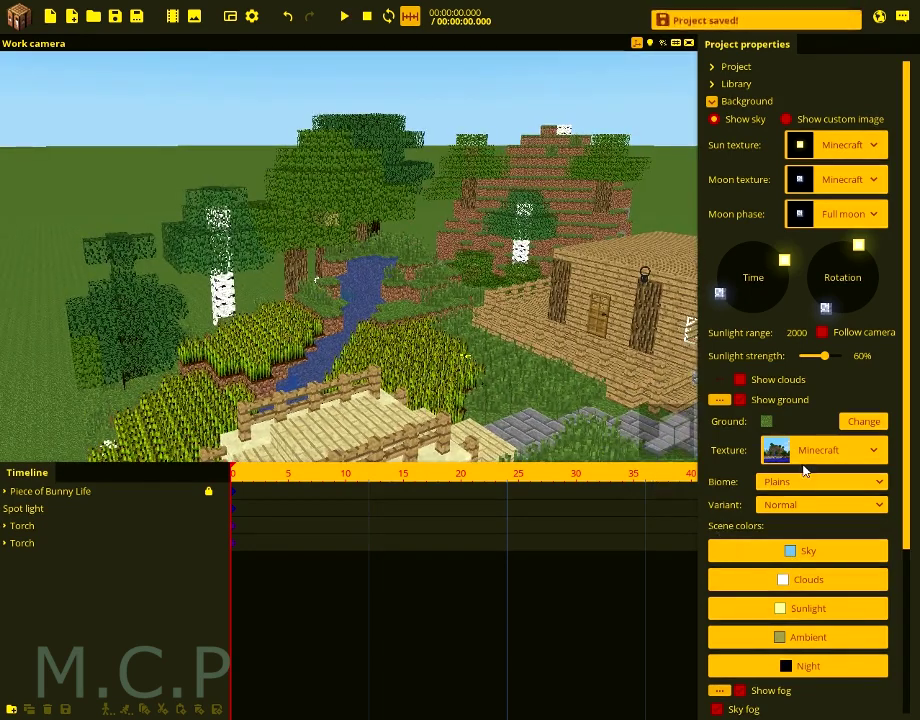
left_click(803, 482)
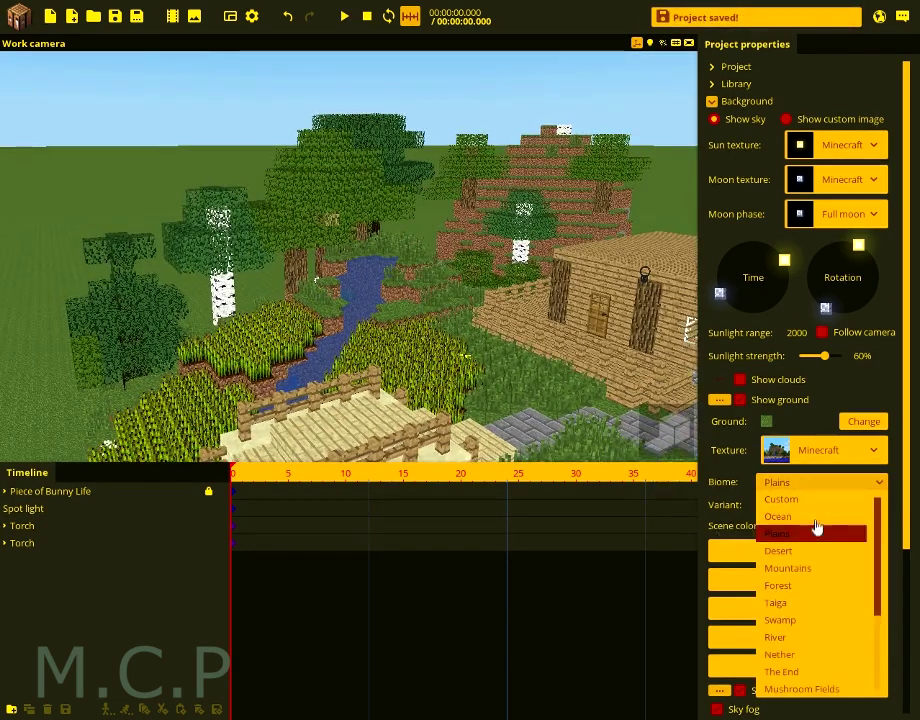
left_click(802, 502)
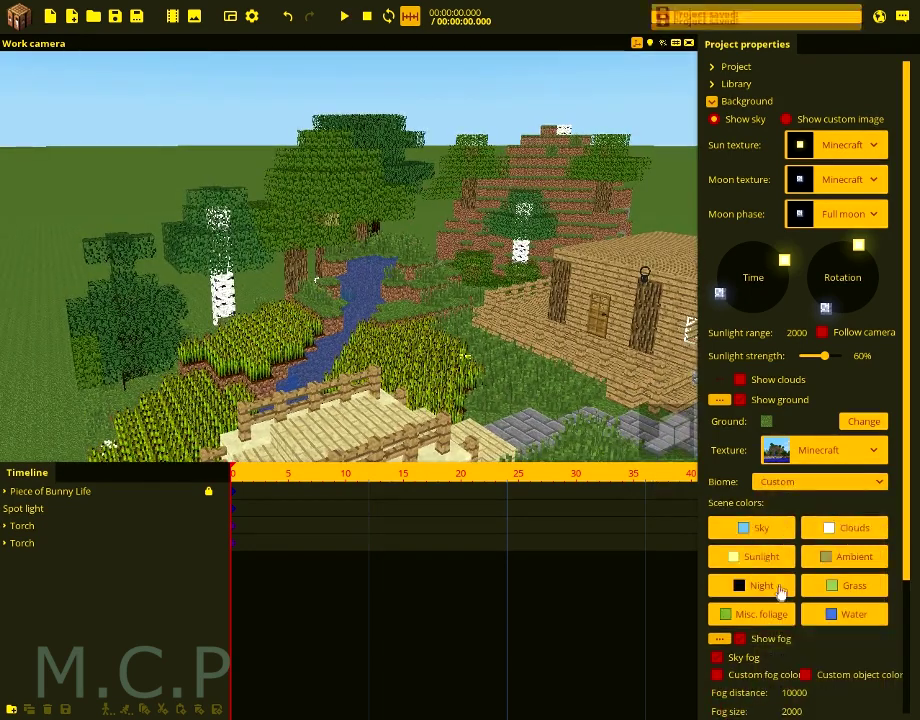
- Change the custom biome's misc. foliage color to an orange-brown autumn tone
left_click(790, 614)
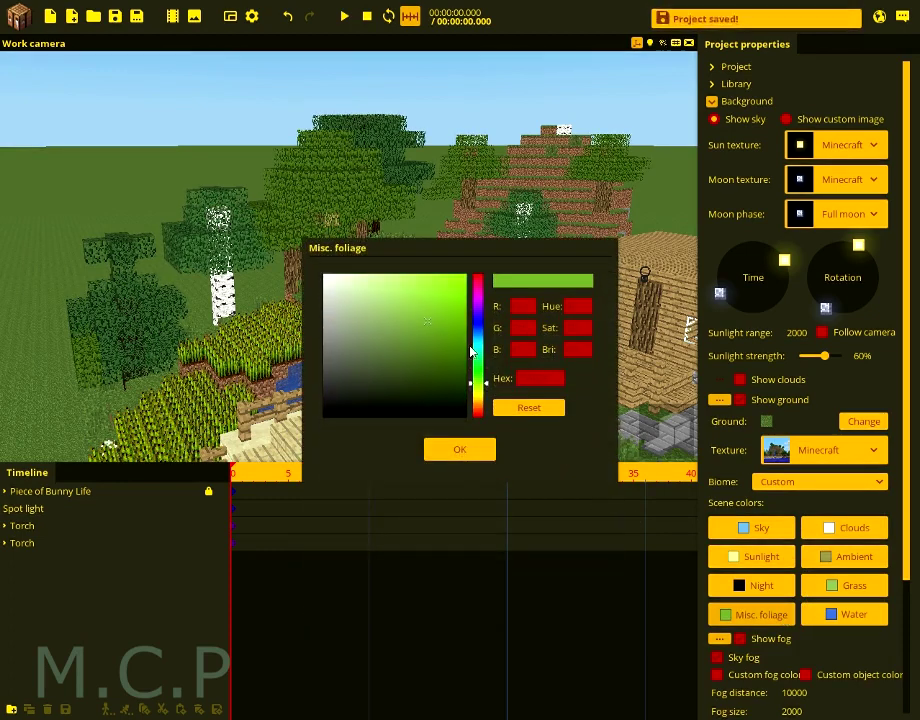
left_click(476, 404)
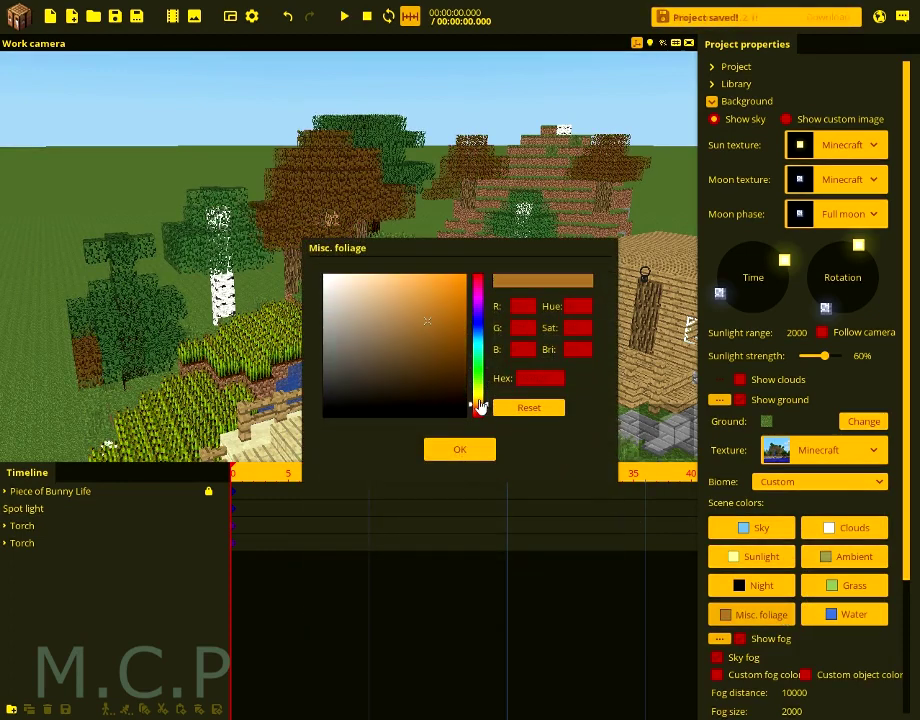
left_click(461, 448)
- Try a dark yellowish-brown grass color for the custom biome and view the scene with it
left_click(832, 585)
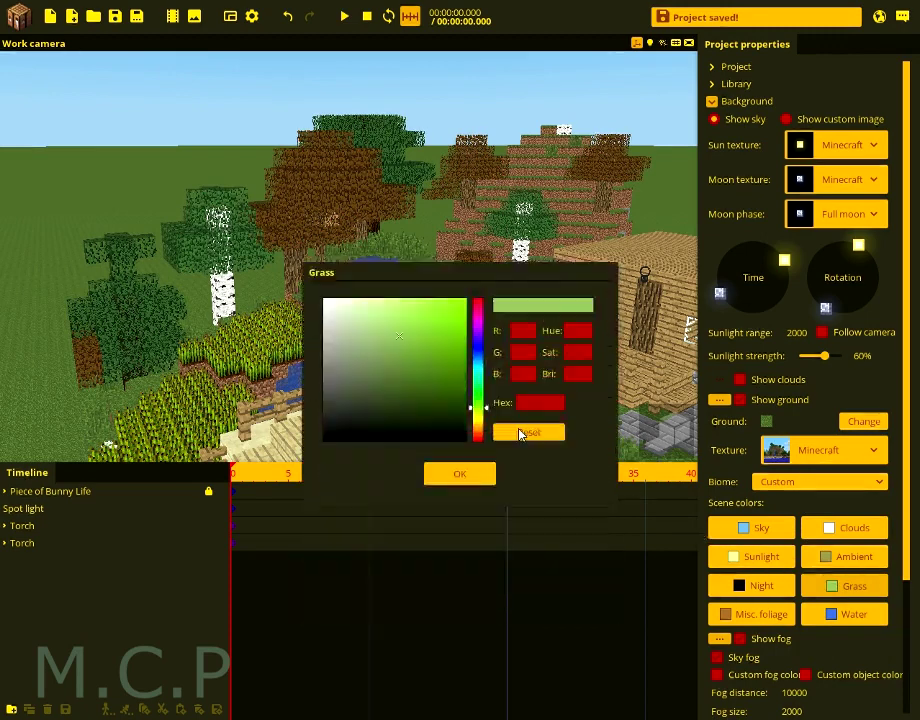
left_click(480, 401)
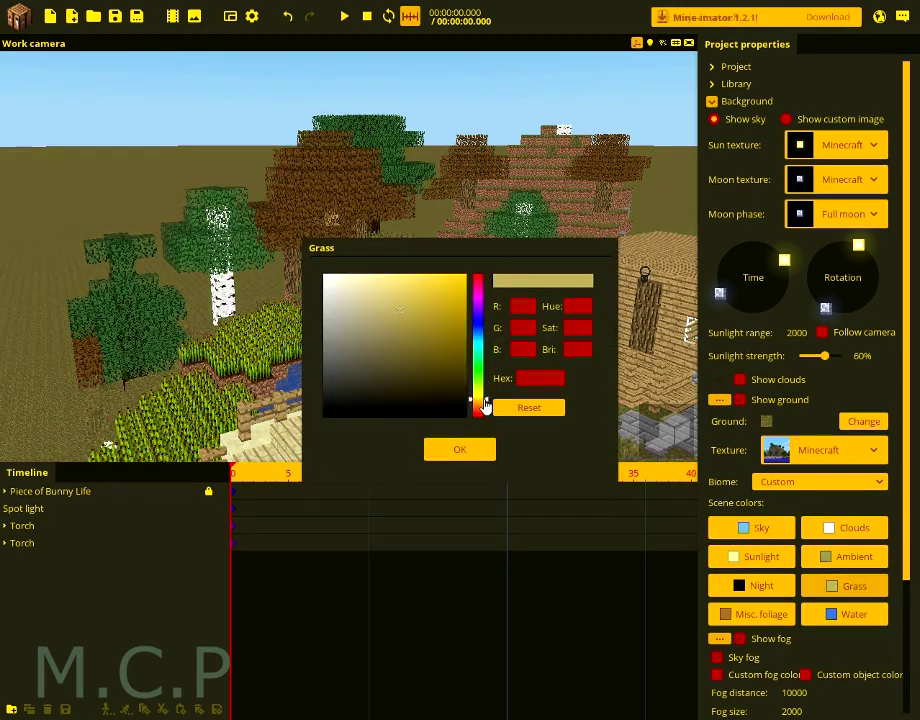
left_click(461, 353)
left_click(464, 446)
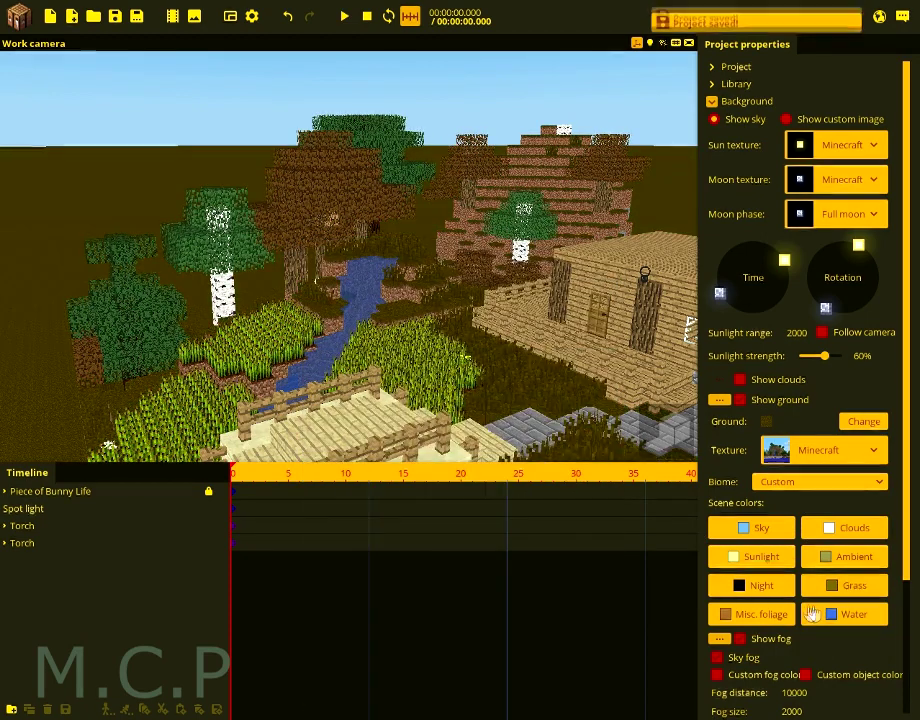
left_click(760, 614)
left_click(457, 451)
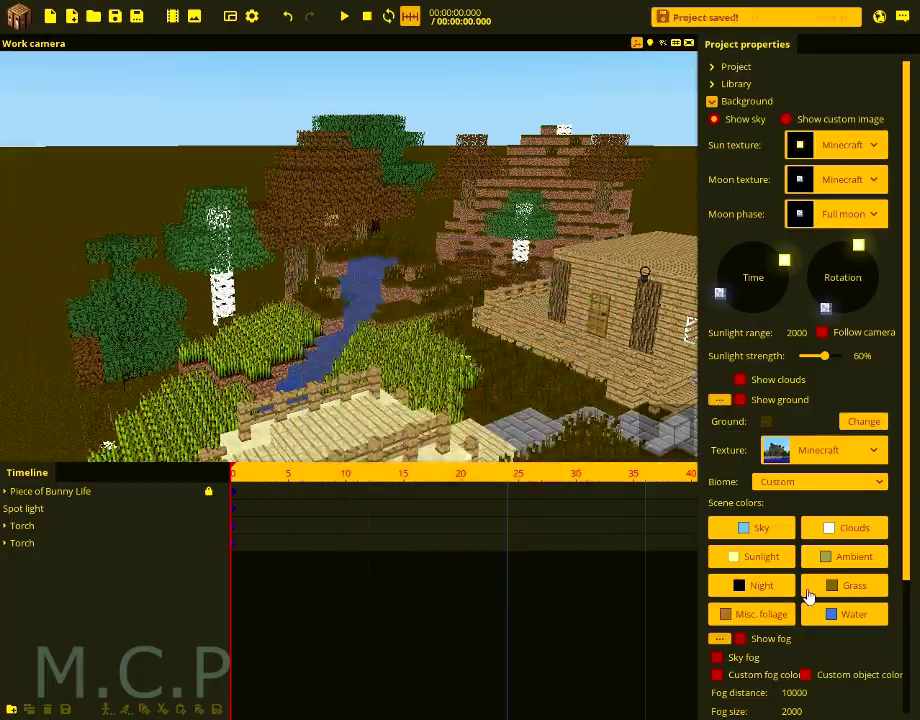
key("w")
mouse_move(510, 350)
right_mouse_down()
mouse_move(420, 375)
mouse_move(330, 360)
mouse_move(400, 335)
mouse_move(530, 318)
mouse_move(515, 328)
right_mouse_up()
key("s")
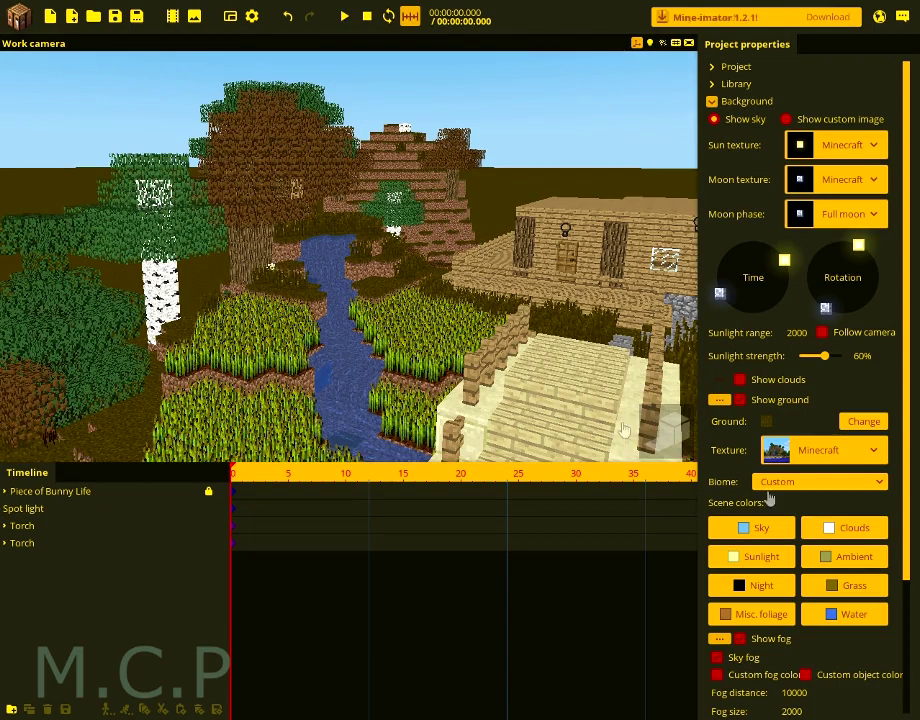
- Try a pale yellow water color for the custom biome and inspect the stream
left_click(848, 614)
left_click_drag(493, 258, 686, 202)
left_click(671, 347)
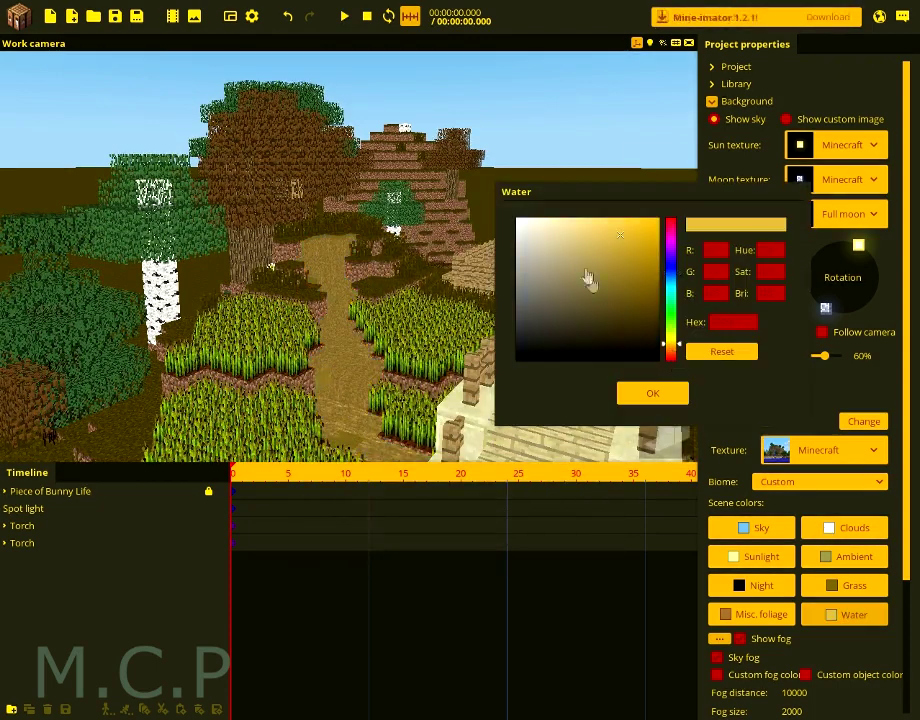
left_click(625, 394)
right_click_drag(598, 362, 610, 400)
key("w")
right_click_drag(480, 272, 468, 308)
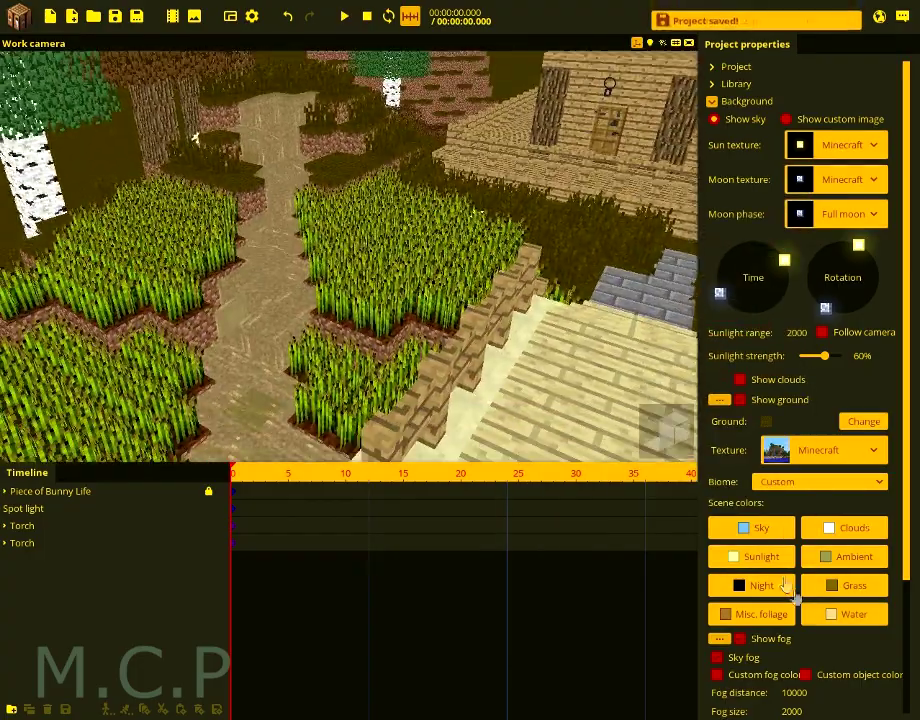
- Reset the custom biome's water and grass colors to their defaults
left_click(836, 627)
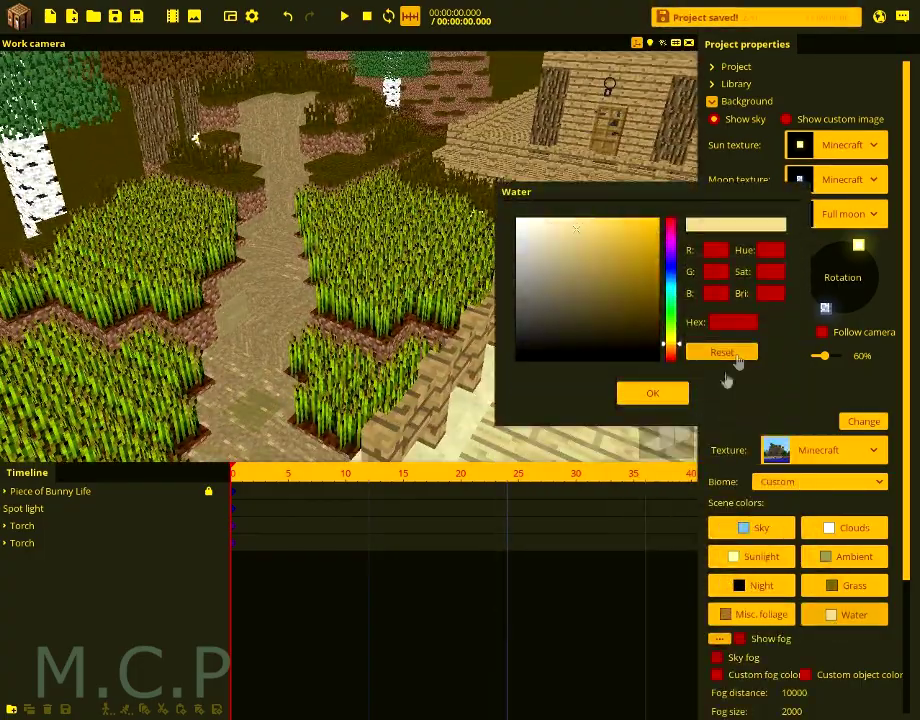
left_click(722, 352)
left_click(666, 393)
left_click(770, 620)
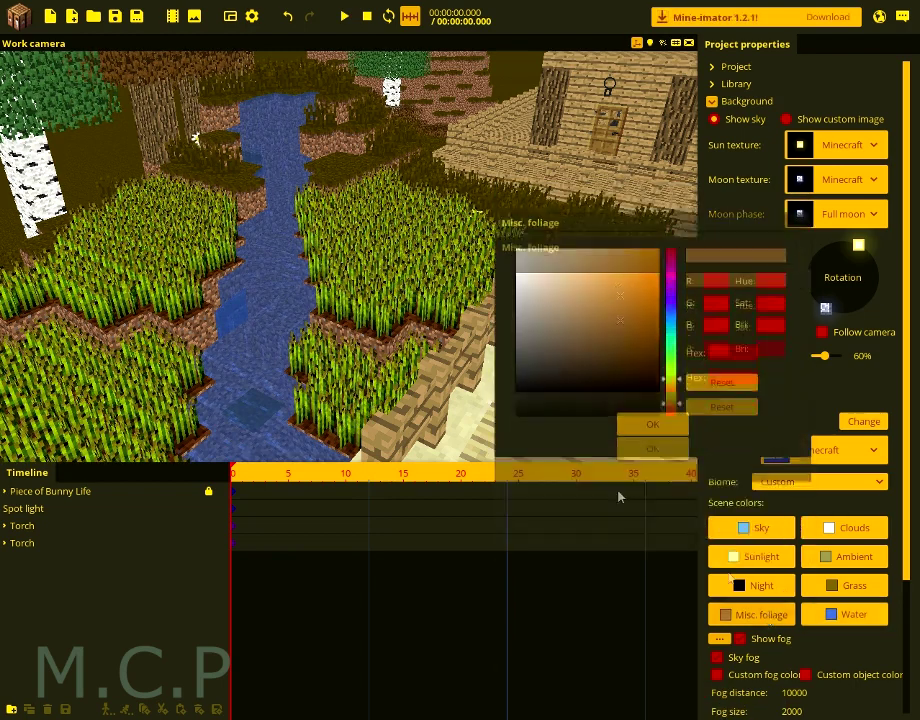
left_click(668, 397)
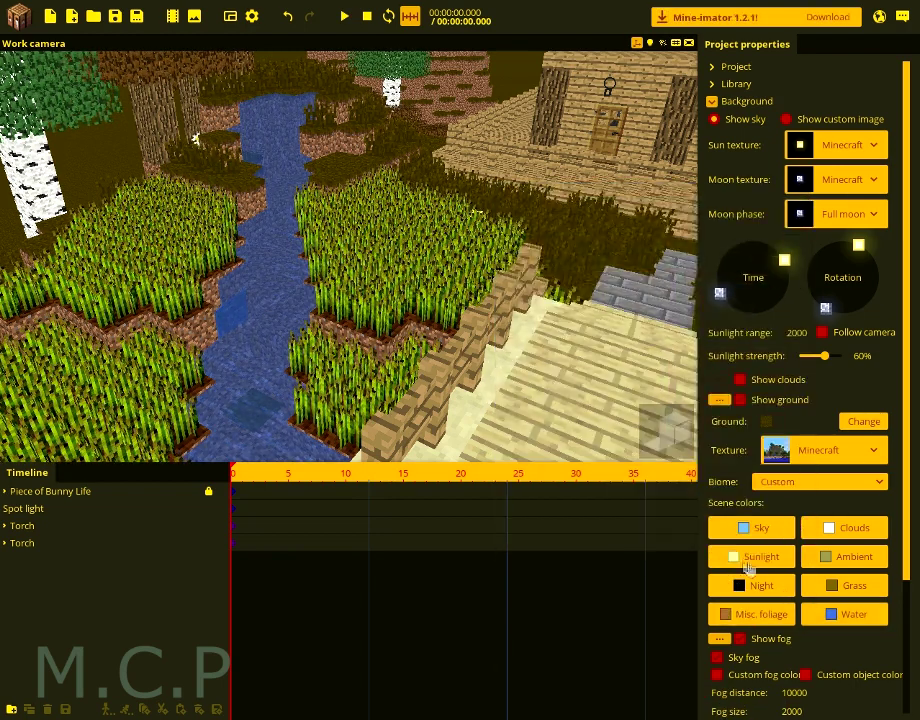
left_click(862, 593)
left_click(722, 352)
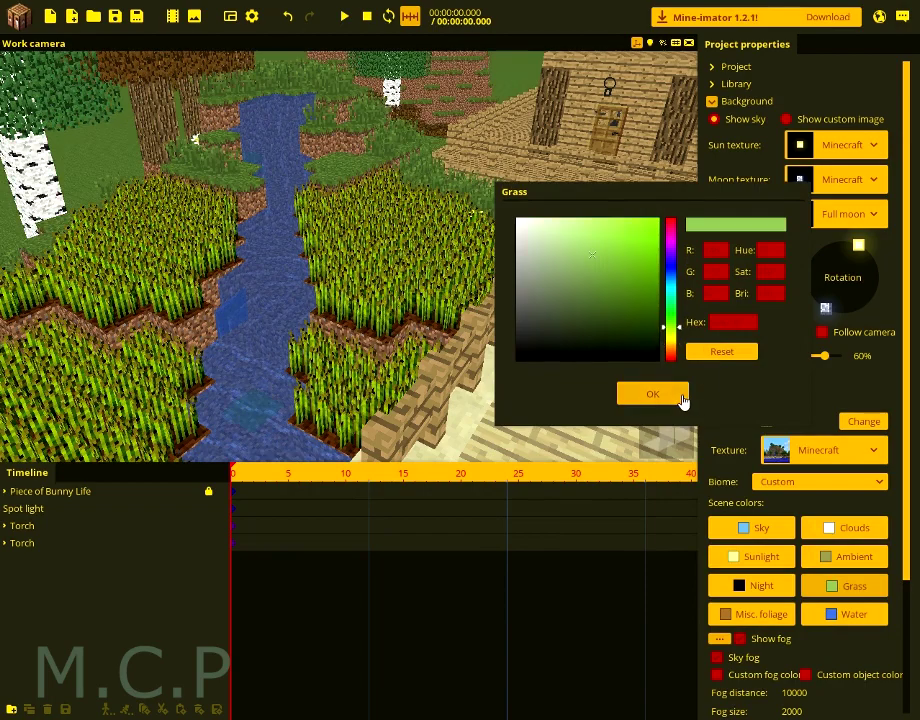
left_click(680, 396)
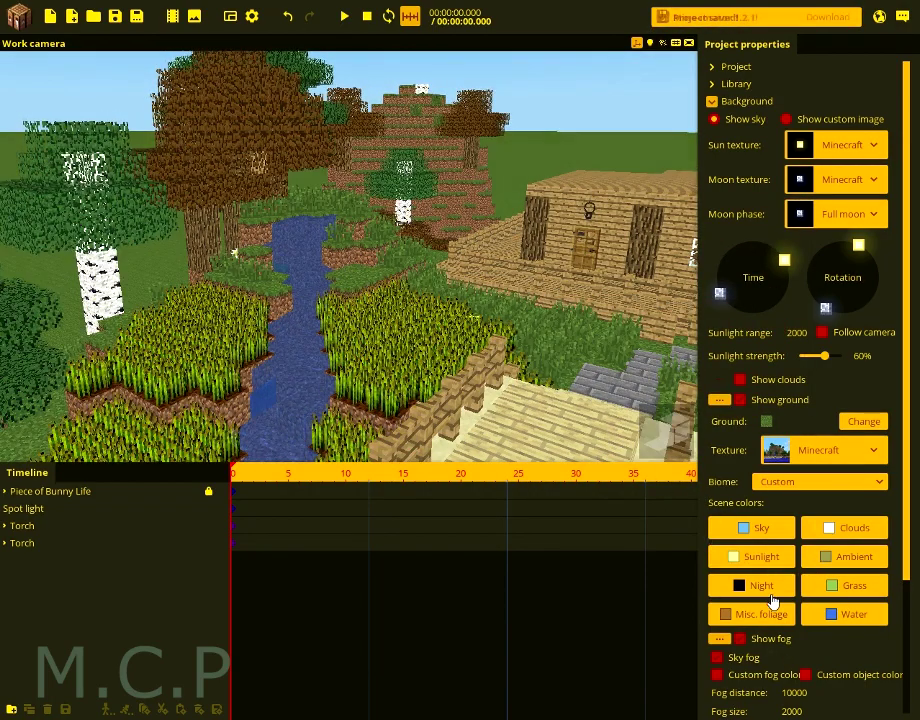
- Darken the custom biome's grass to a deeper green and its water to a deeper blue
left_click(830, 594)
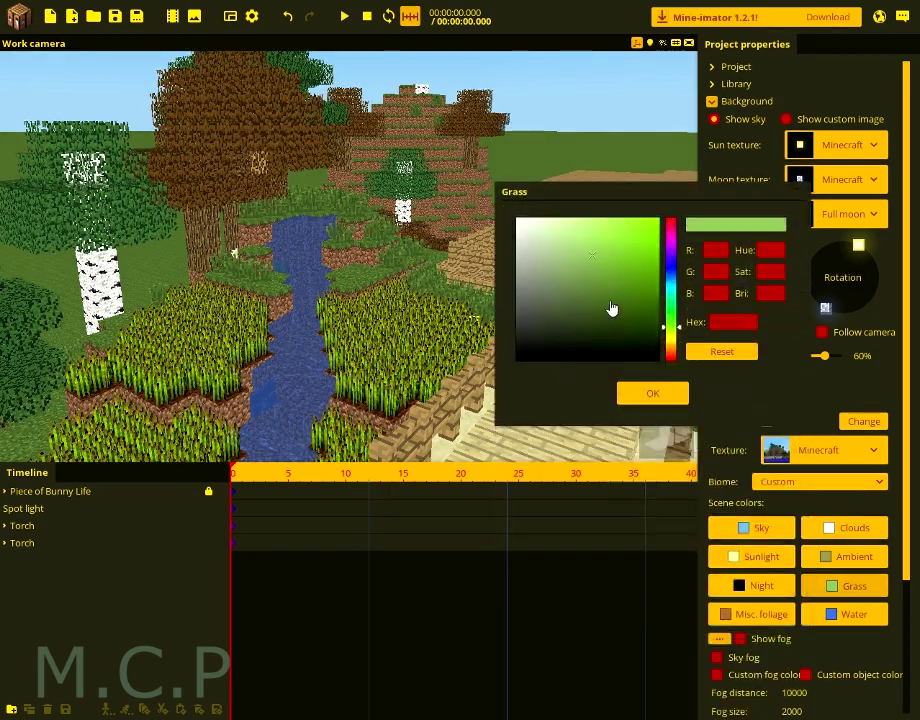
left_click(623, 286)
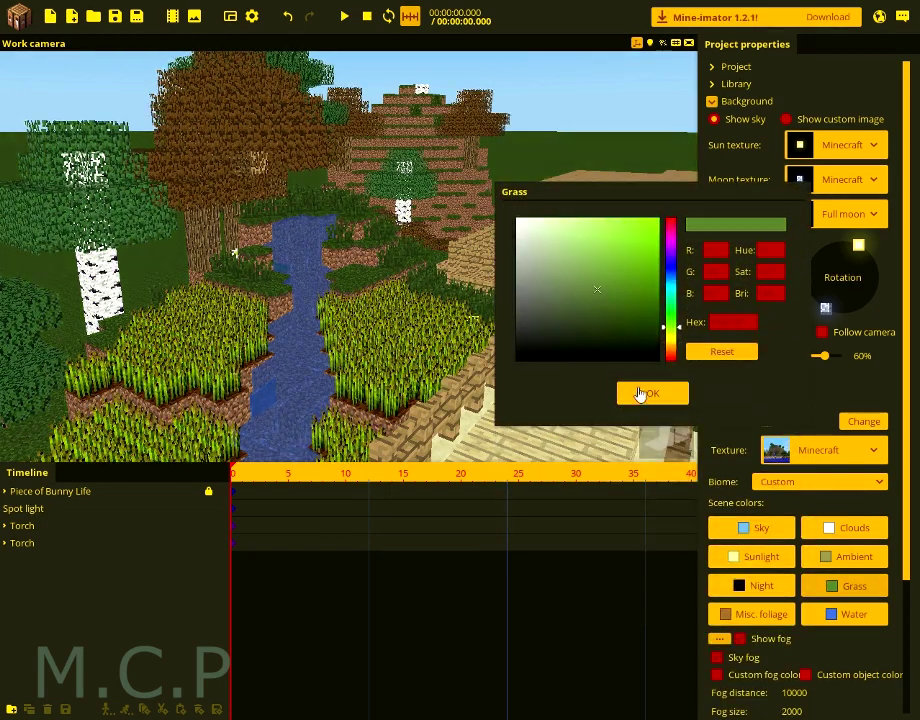
left_click(648, 393)
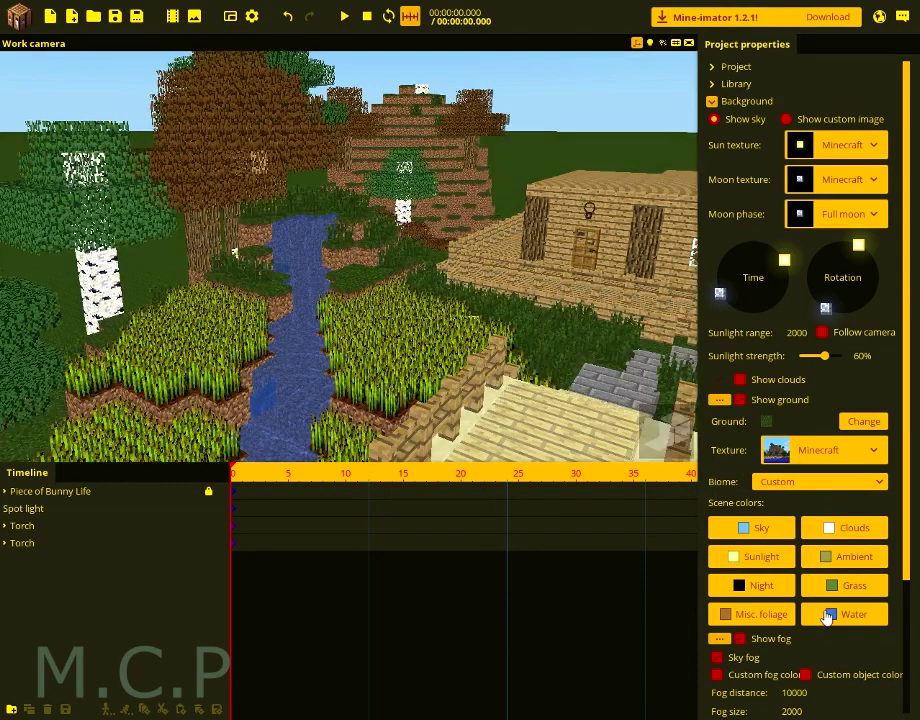
left_click(843, 613)
left_click(634, 279)
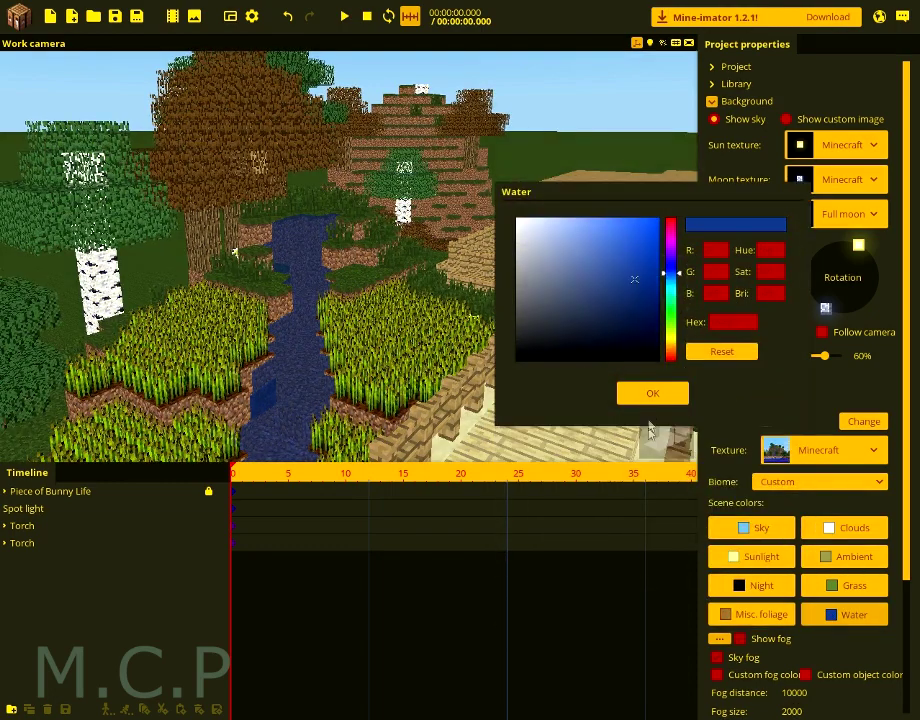
left_click(651, 394)
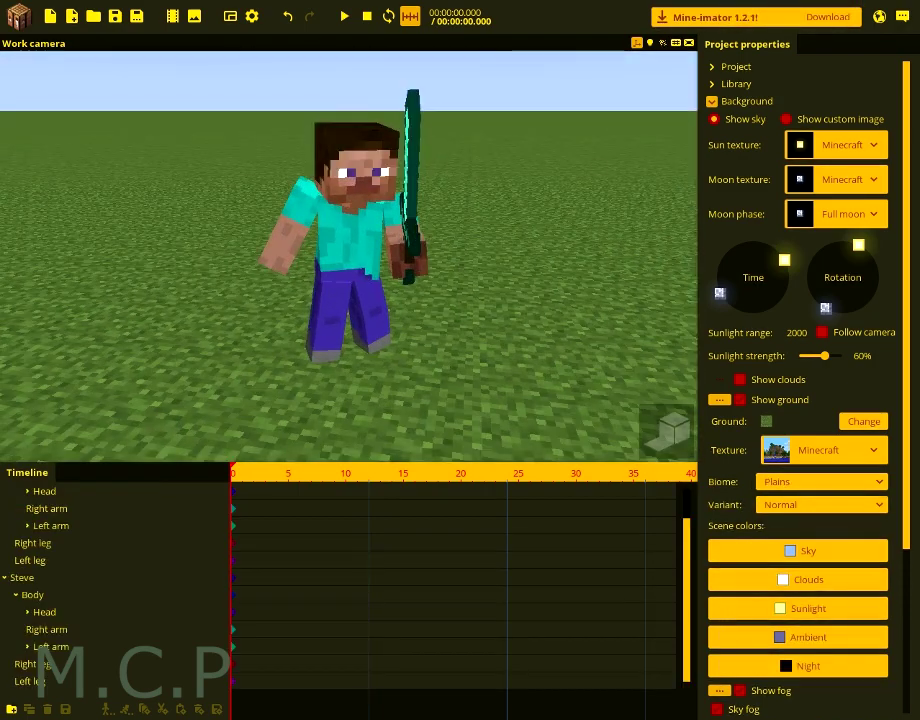
- In the Steve scene, collapse both Steve characters in the timeline and save the project
right_click_drag(349, 256, 355, 212)
left_click_drag(355, 212, 370, 245)
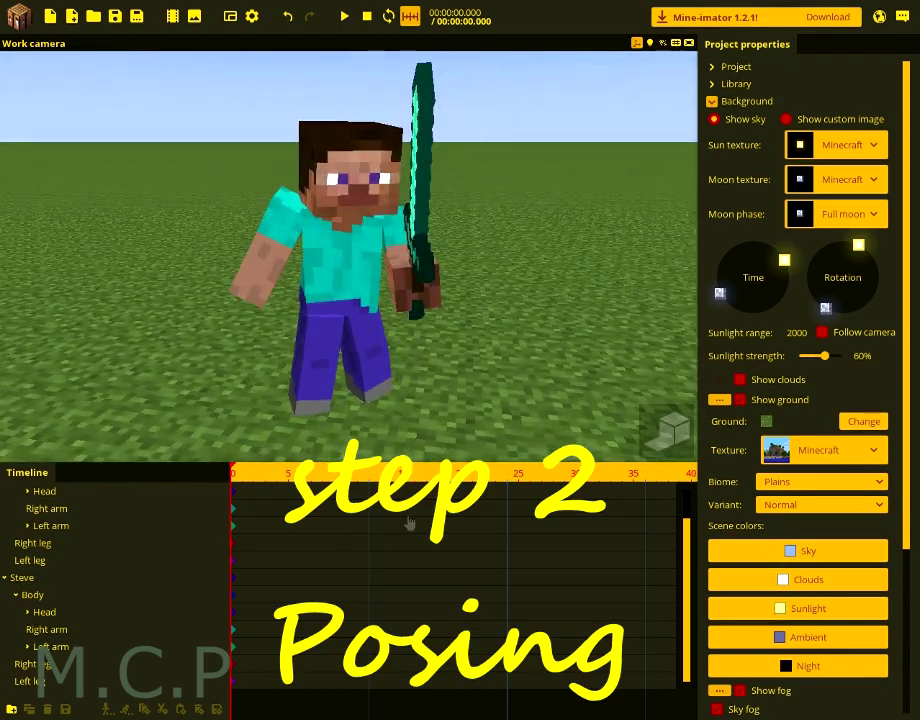
left_click(6, 578)
left_click(4, 492)
key("ctrl+s")
right_click_drag(113, 361, 60, 368)
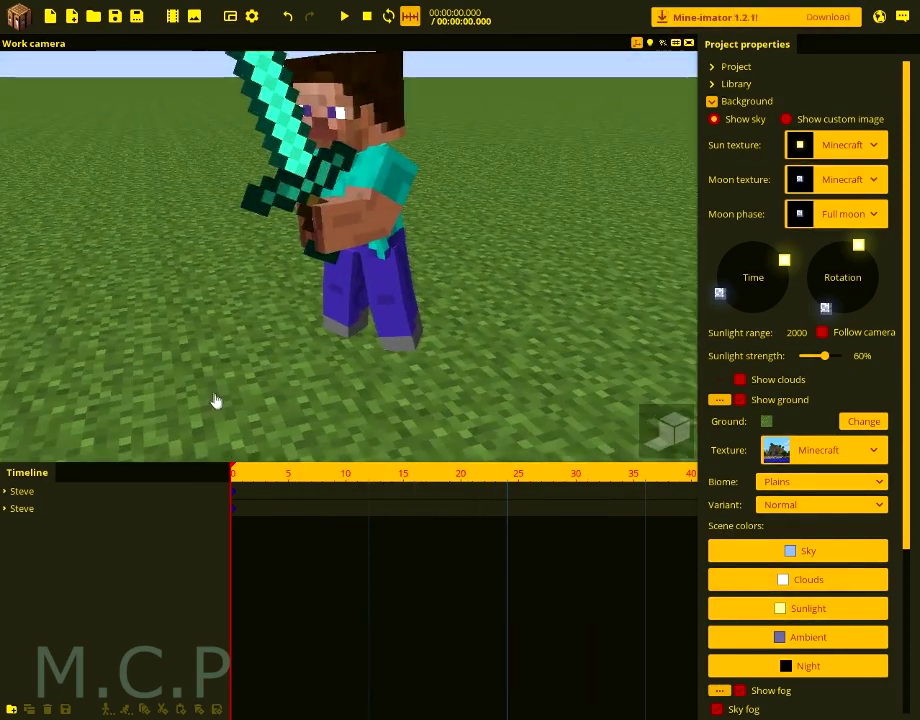
key("ctrl+s")
right_click_drag(349, 256, 350, 312)
key("e")
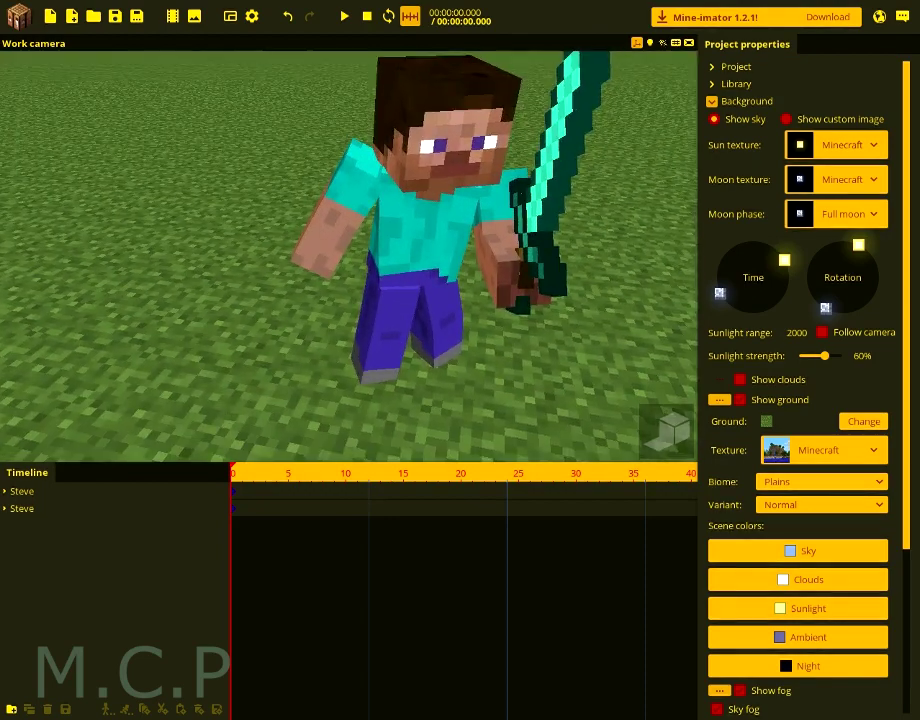
- Hide the second Steve in the timeline and save the project
left_click(220, 510)
key("ctrl+s")
right_click_drag(262, 392, 345, 378)
key("s")
key("w")
key("d")
key("a")
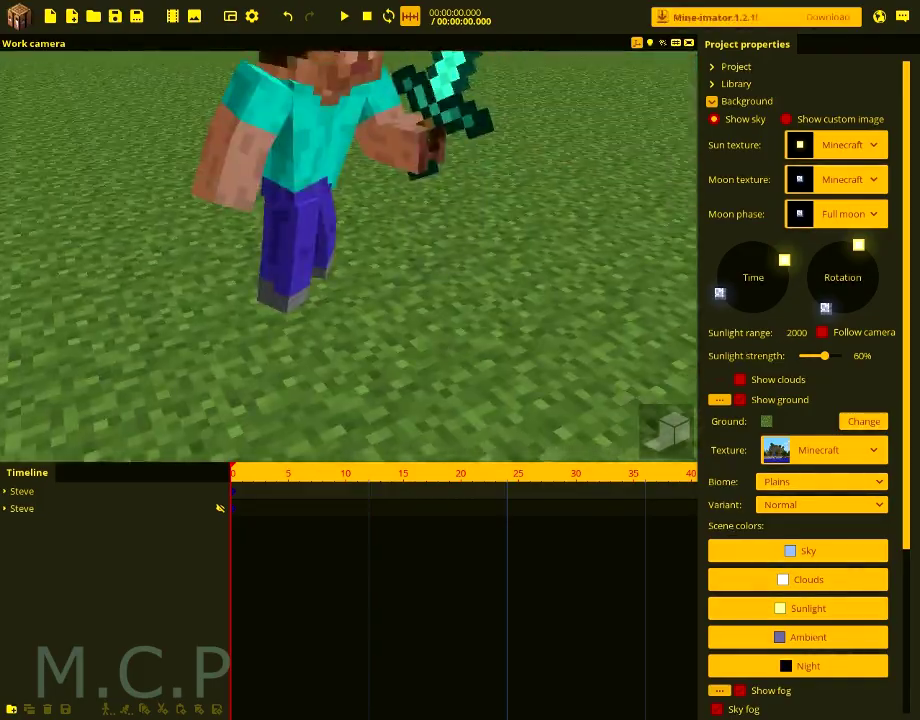
- Examine the first Steve's sword-holding pose from several angles, saving the project along the way
key("s")
right_click_drag(490, 396, 520, 408)
key("w")
key("s")
key("w")
key("ctrl+s")
right_click_drag(452, 337, 425, 337)
key("ctrl+s")
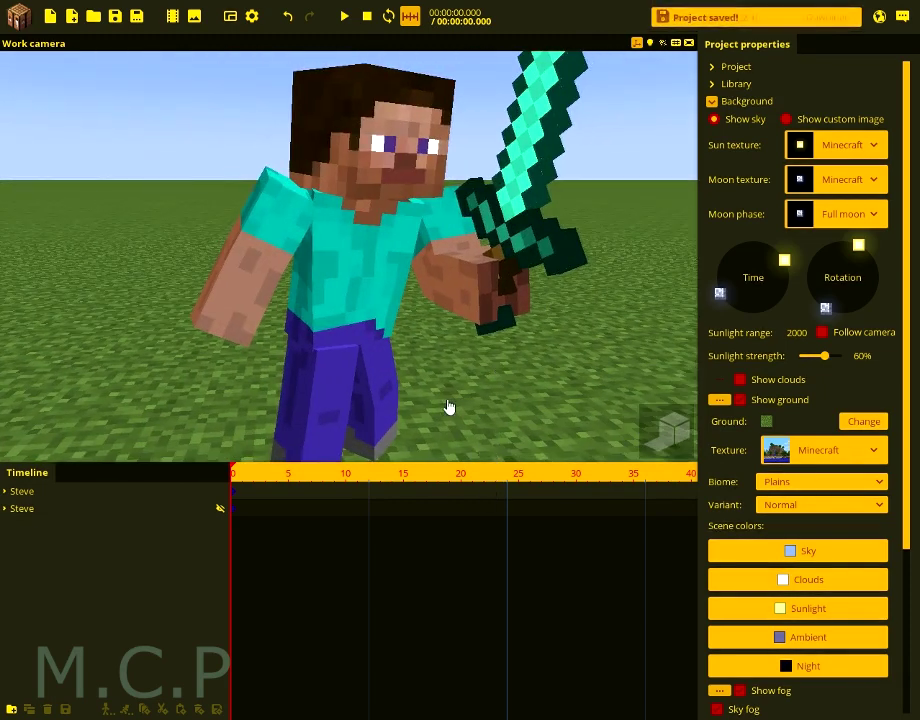
right_click_drag(497, 369, 492, 345)
right_click_drag(523, 382, 531, 374)
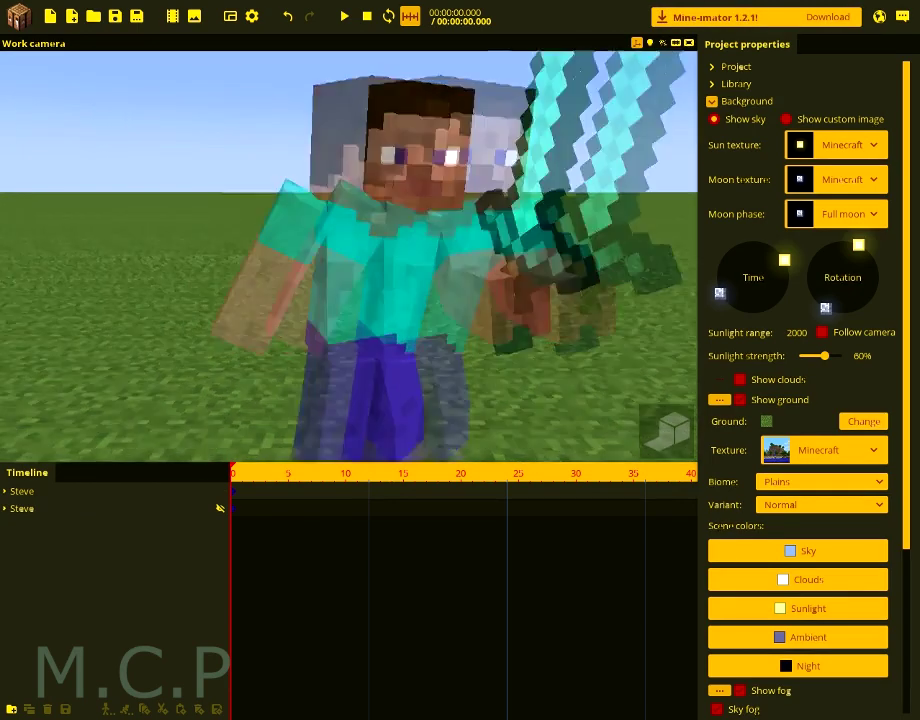
key("ctrl+s")
- Show the second Steve instead of the first one and save the project
left_click(219, 509)
right_click_drag(309, 322, 410, 334)
mouse_move(410, 334)
left_mouse_down()
mouse_move(335, 334)
mouse_move(470, 344)
mouse_move(415, 340)
left_mouse_up()
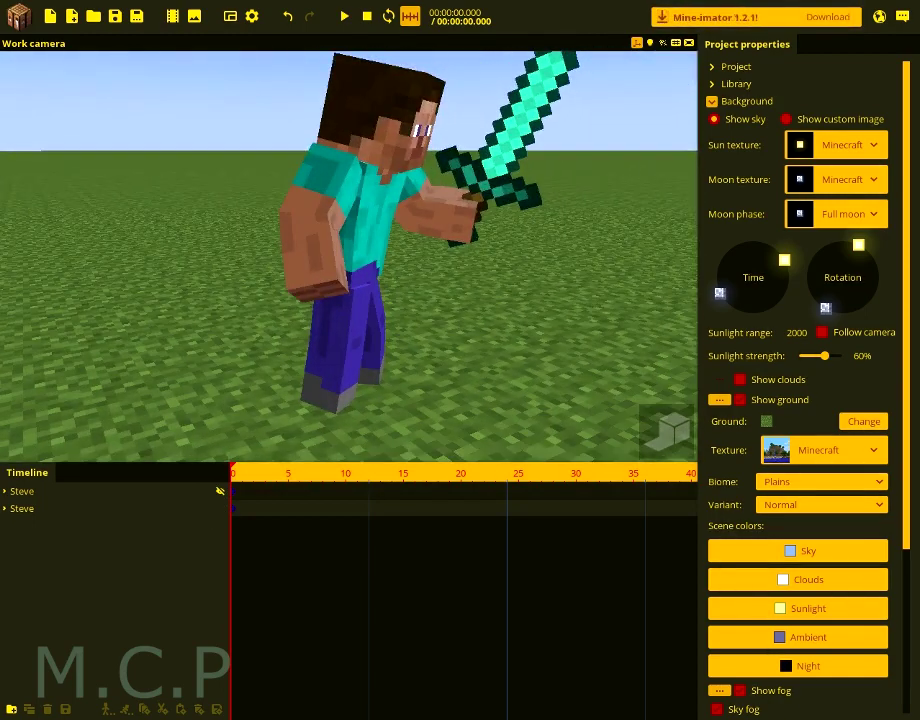
right_click_drag(410, 241, 402, 210)
key("w")
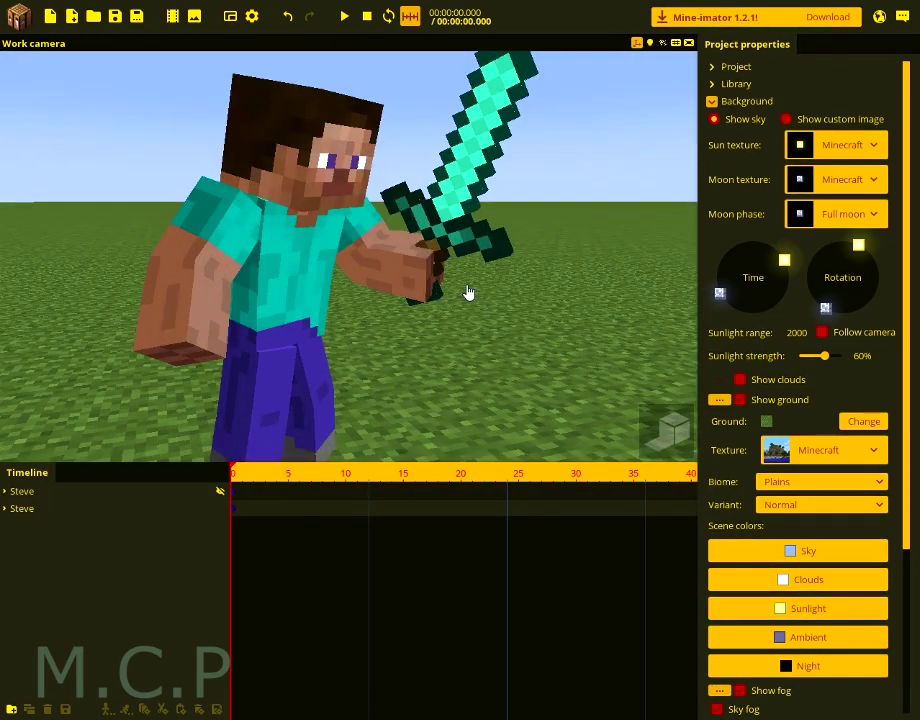
key("ctrl+s")
- Select the second Steve's left leg, save the project, and rotate the leg to Z 1.04°
right_click_drag(484, 294, 390, 383)
left_click(368, 287)
left_click(247, 190)
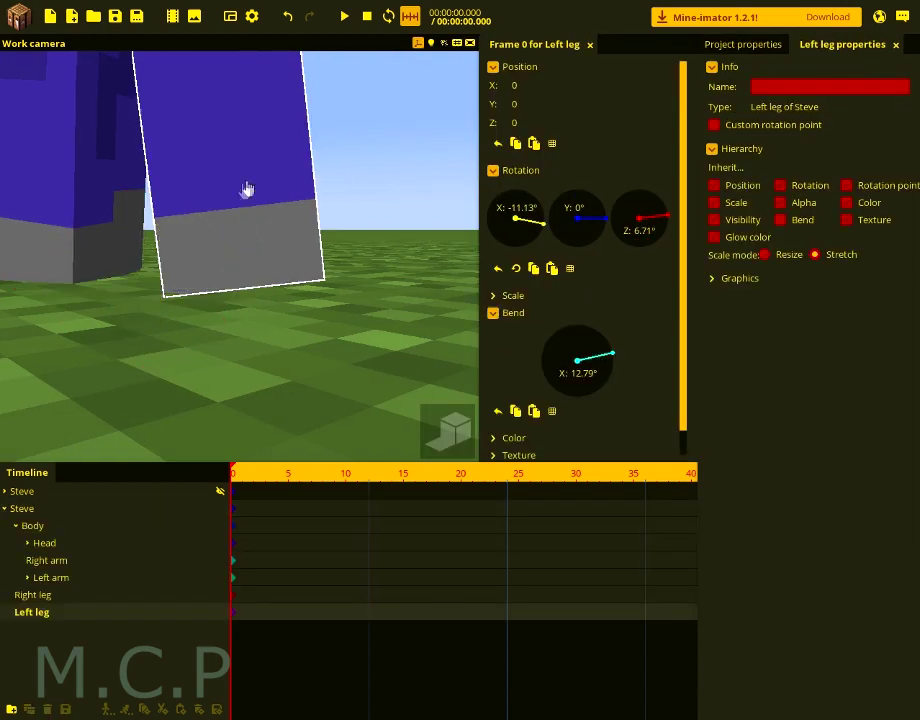
key("ctrl+s")
left_click_drag(289, 156, 290, 163)
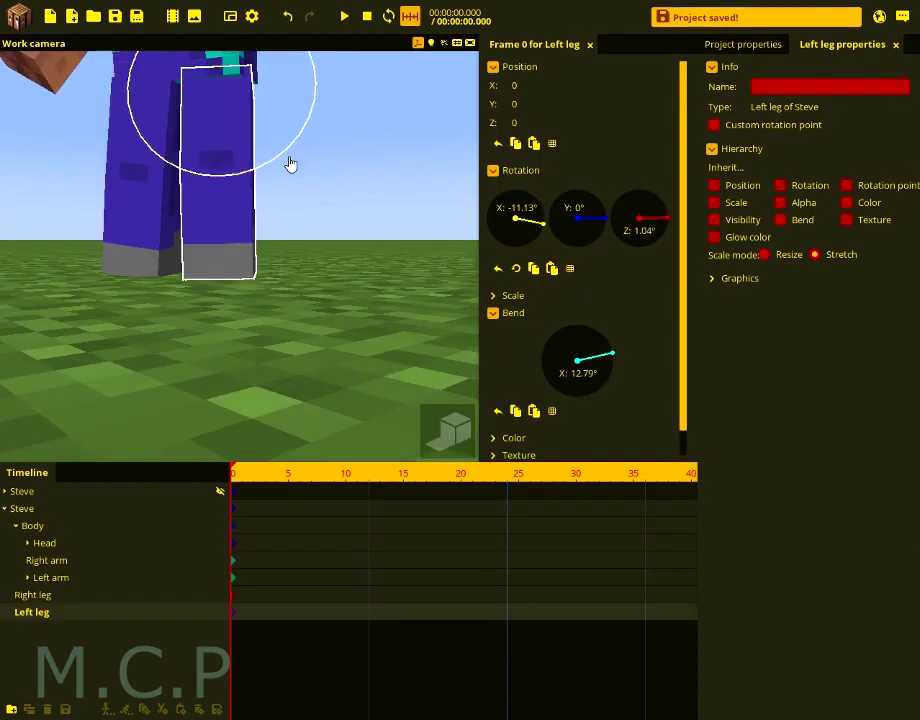
- Reselect the second Steve's left leg, adjust its rotation further, and deselect it to check the whole figure
left_click(40, 510)
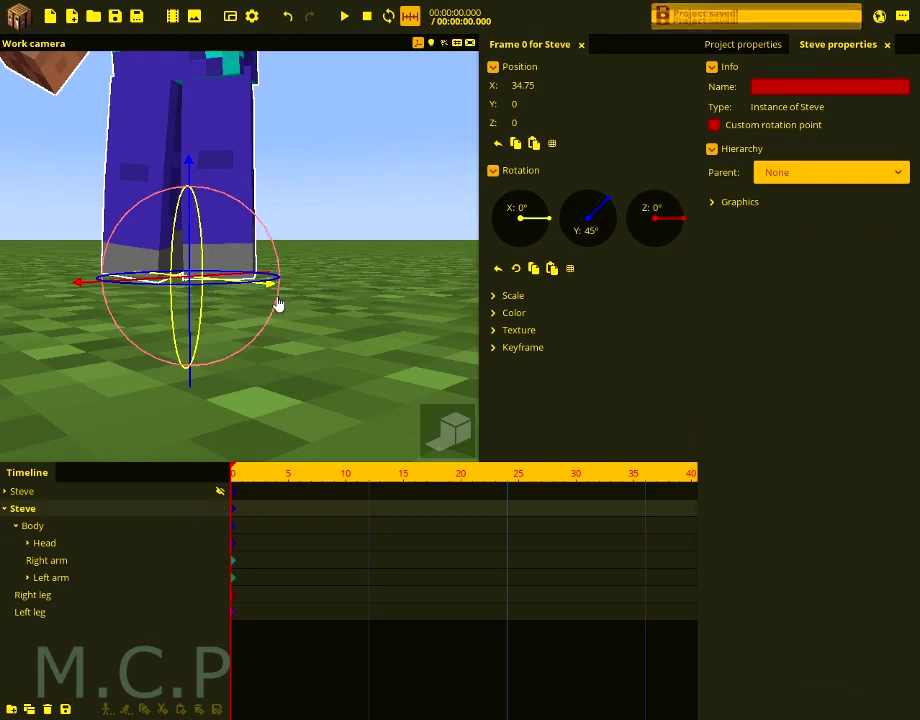
left_click(262, 252)
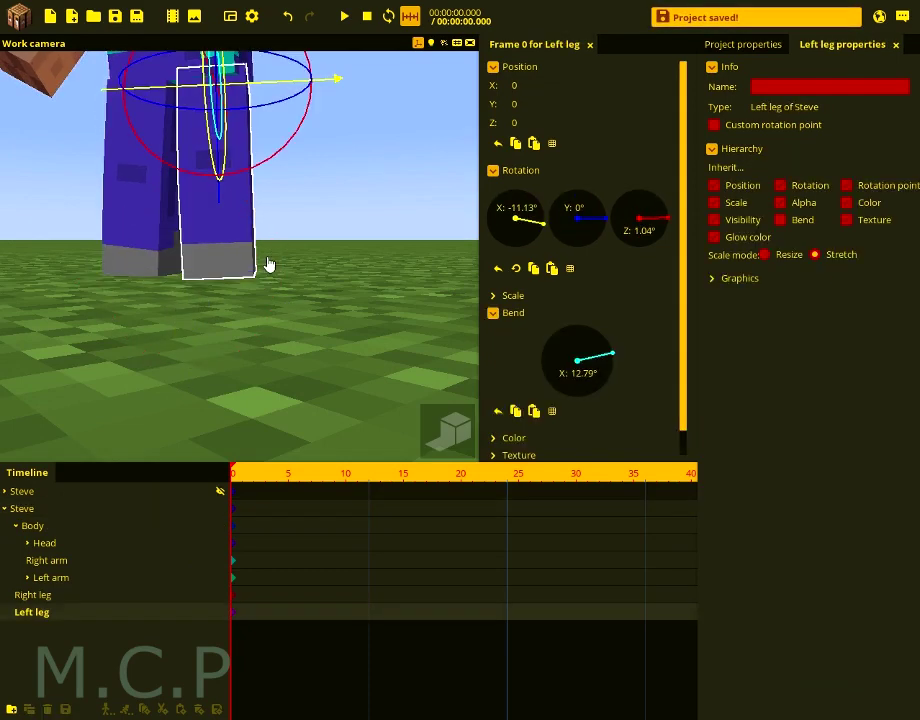
middle_click_drag(296, 300, 272, 130)
left_click_drag(272, 130, 300, 122)
left_click_drag(244, 113, 253, 118)
left_click(328, 263)
key("s")
right_click_drag(328, 263, 374, 206)
key("w")
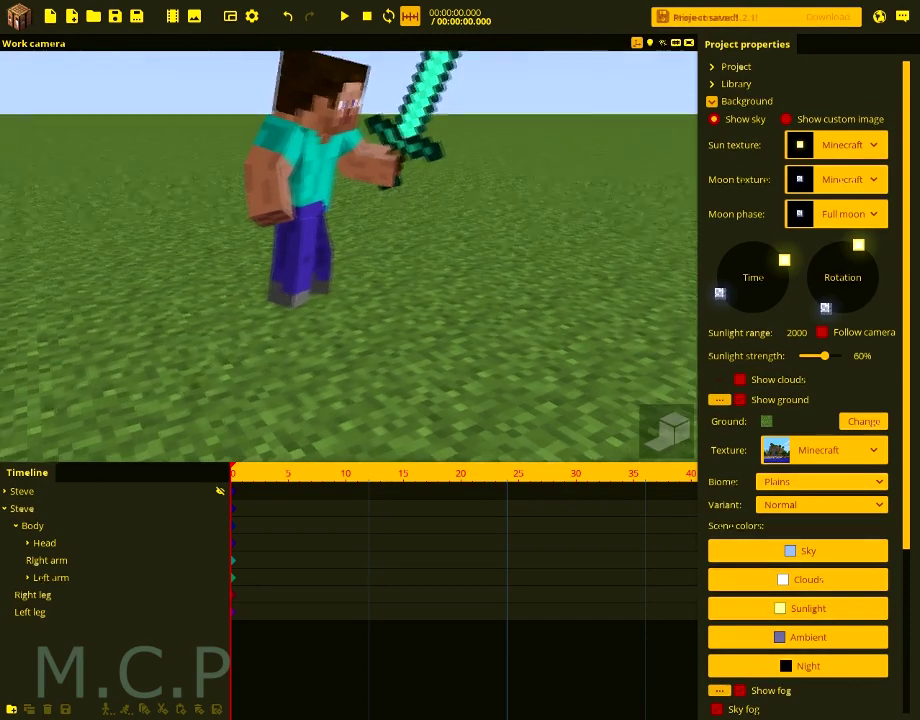
- Select the second Steve's leg, adjust its rotation once more, deselect it, and save the project
left_click(316, 280)
left_click(207, 252)
left_click_drag(249, 283, 266, 285)
left_click(290, 287)
key("ctrl+s")
- Examine the second Steve's sword-holding pose from the side and front, saving the project
right_click_drag(290, 287, 254, 258)
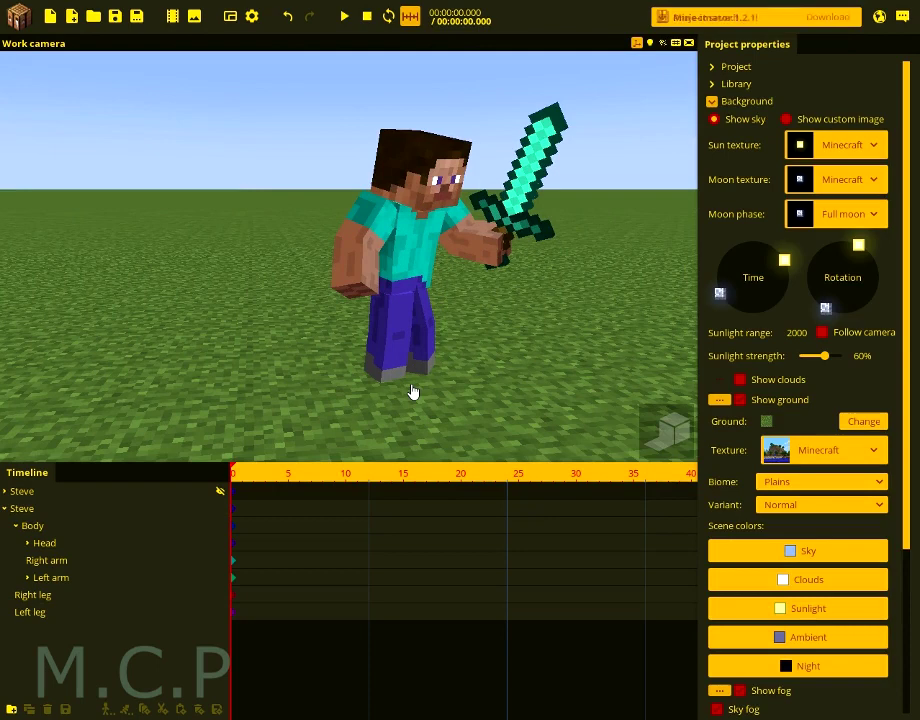
right_click_drag(493, 386, 542, 408)
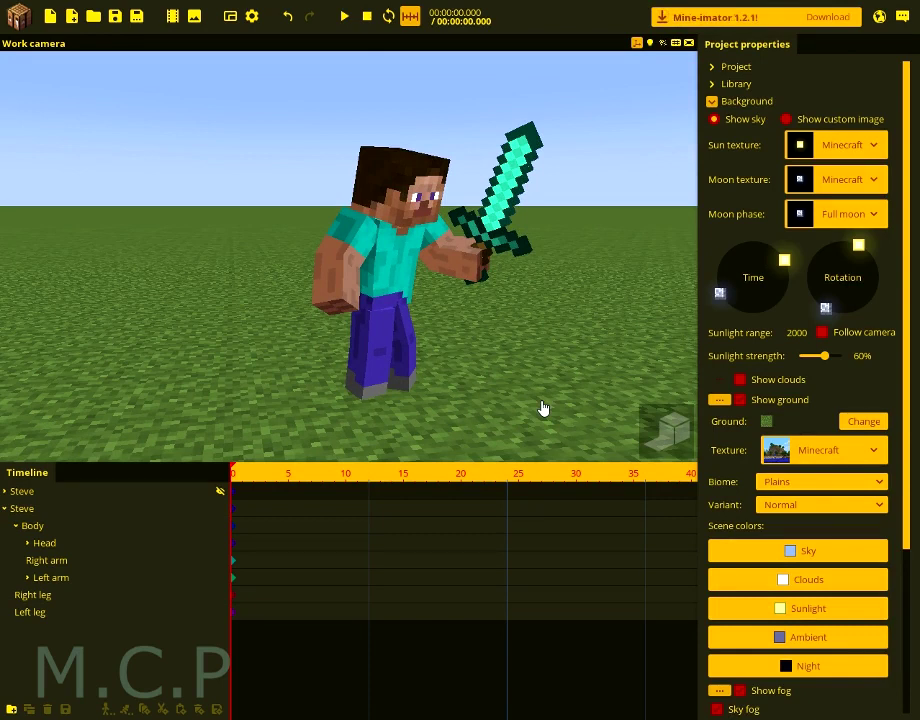
key("ctrl+s")
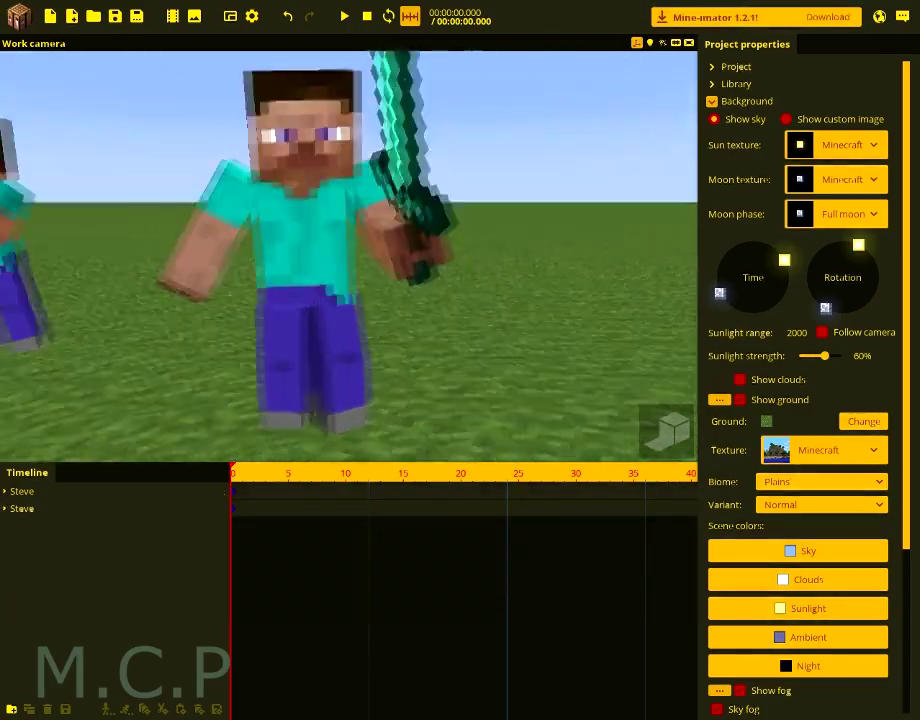
mouse_move(546, 358)
right_mouse_down()
mouse_move(556, 345)
mouse_move(546, 358)
right_mouse_up()
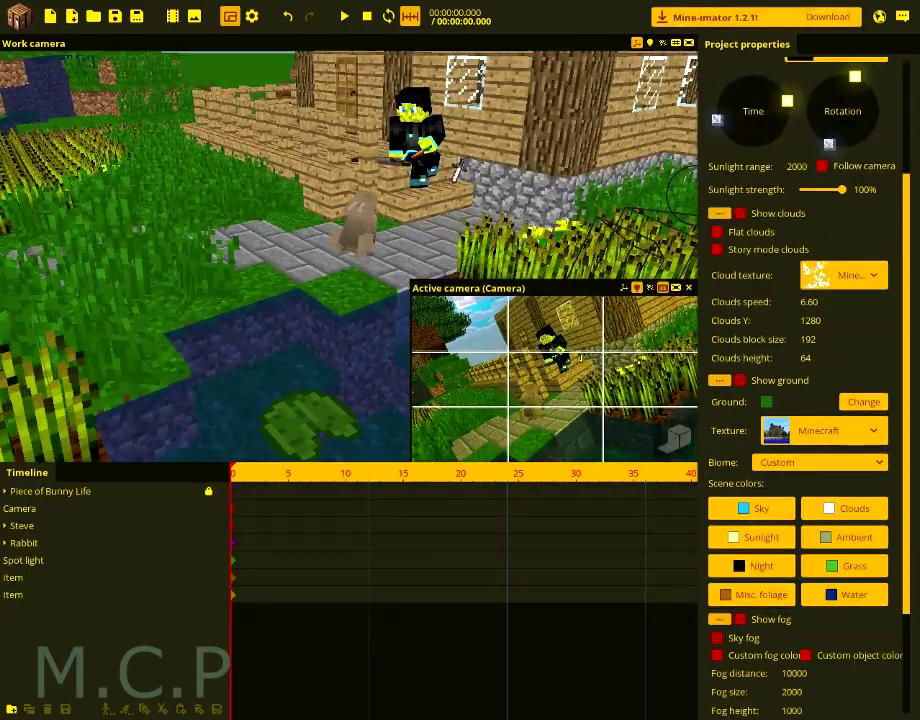
- Examine the house scene around the seated character, rabbit, wooden bridge and pond
right_click_drag(350, 256, 400, 256)
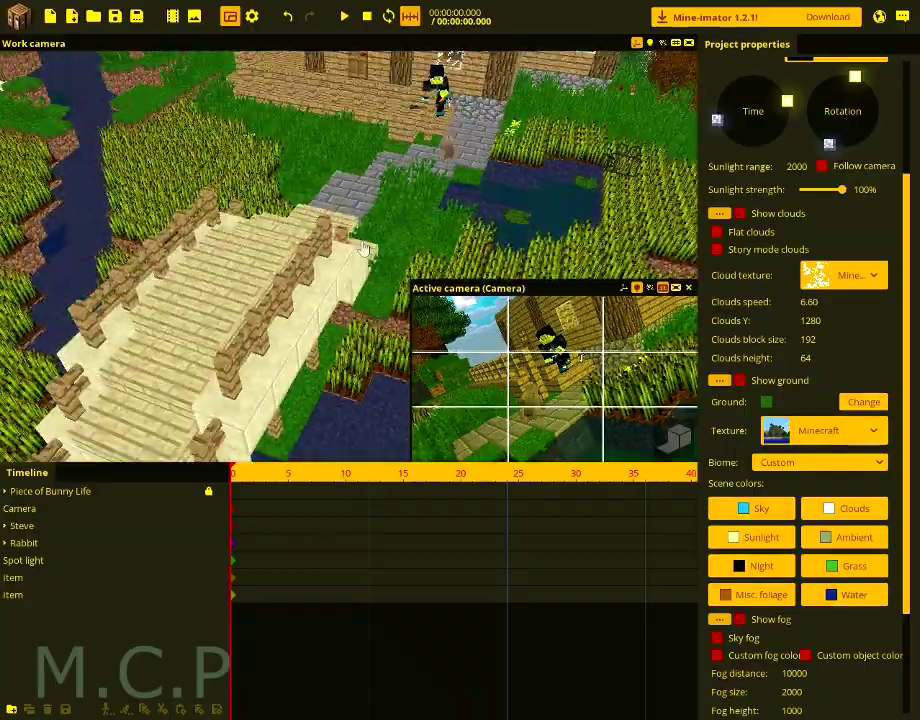
right_click_drag(364, 249, 398, 229)
key("w")
key("w")
key("w")
key("w")
key("w")
key("s")
key("w")
key("s")
key("w")
key("s")
- Enlarge the active camera view to inspect the rendered shot, turn off its rendered preview, and shrink the view again
left_click_drag(415, 289, 1, 57)
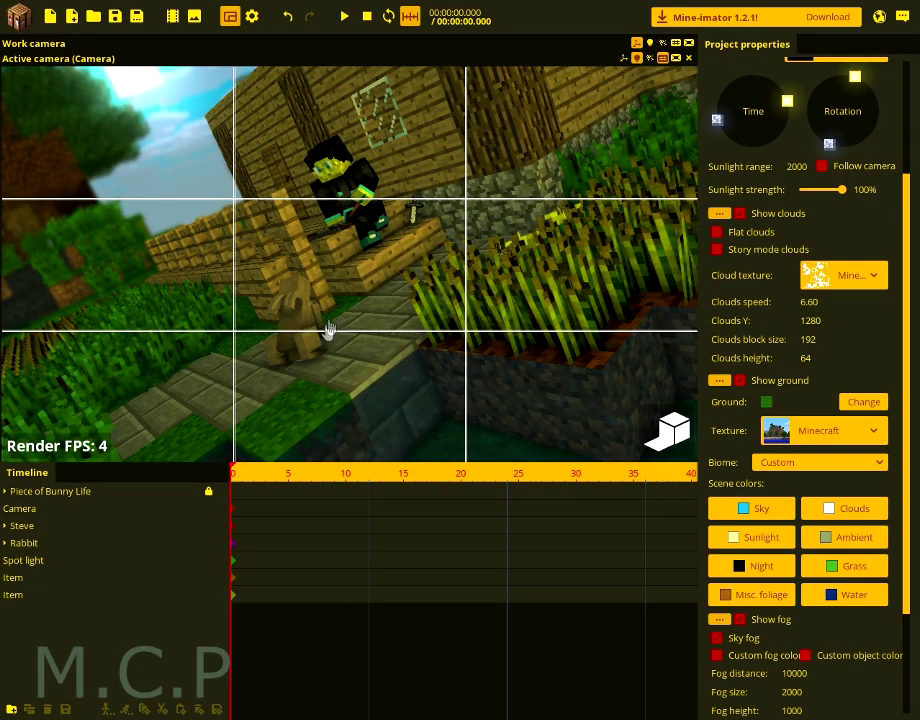
key("F5")
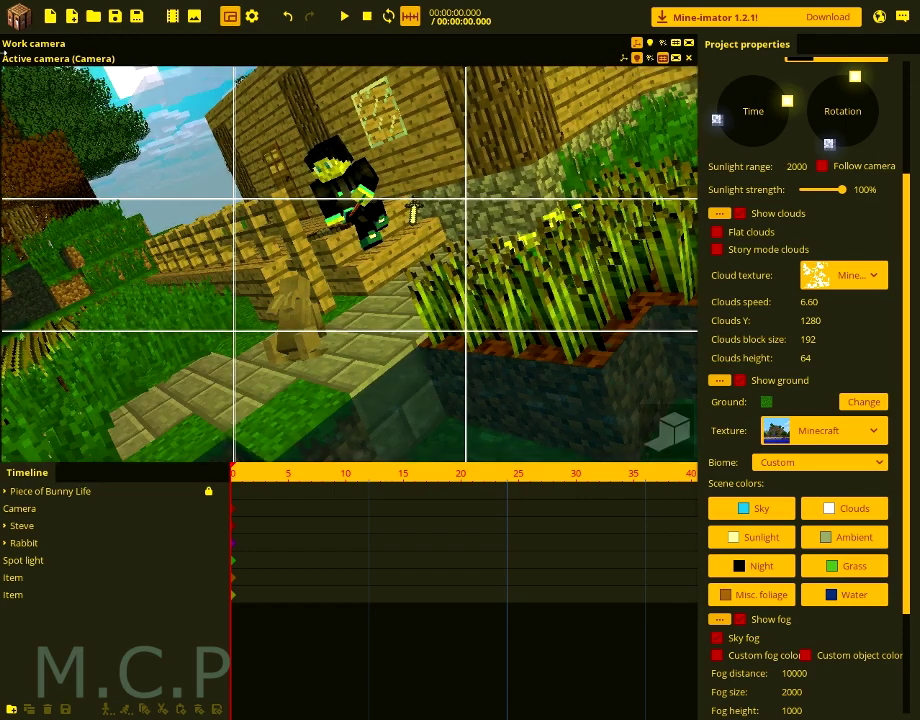
left_click_drag(4, 55, 460, 322)
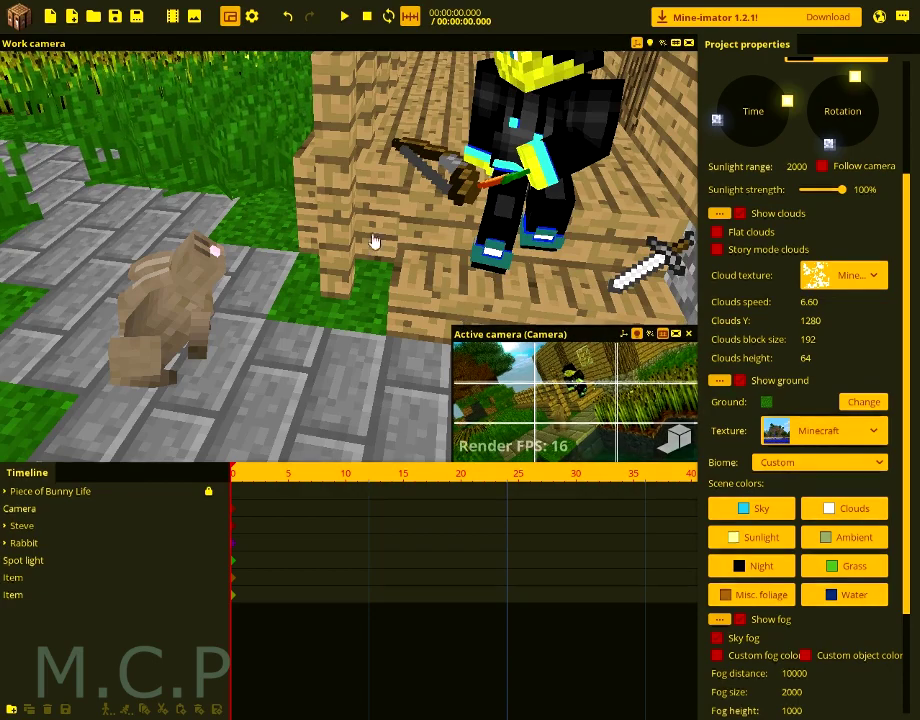
- Examine the sky, trees and house front near the rabbit, saving the project along the way
right_click_drag(255, 205, 257, 170)
right_click_drag(368, 260, 385, 125)
key("ctrl+s")
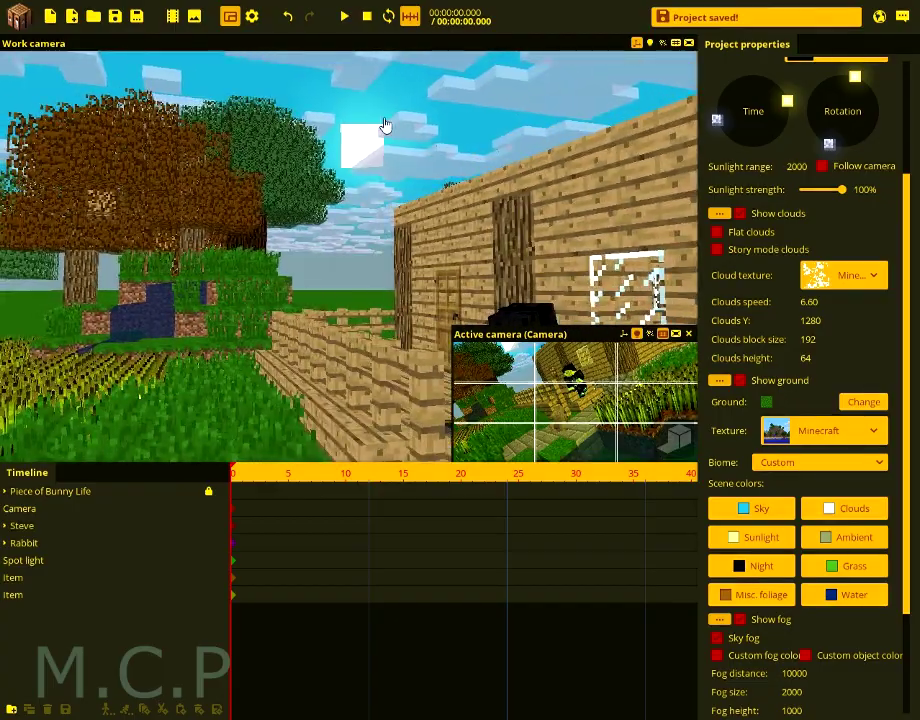
right_click_drag(396, 192, 400, 260)
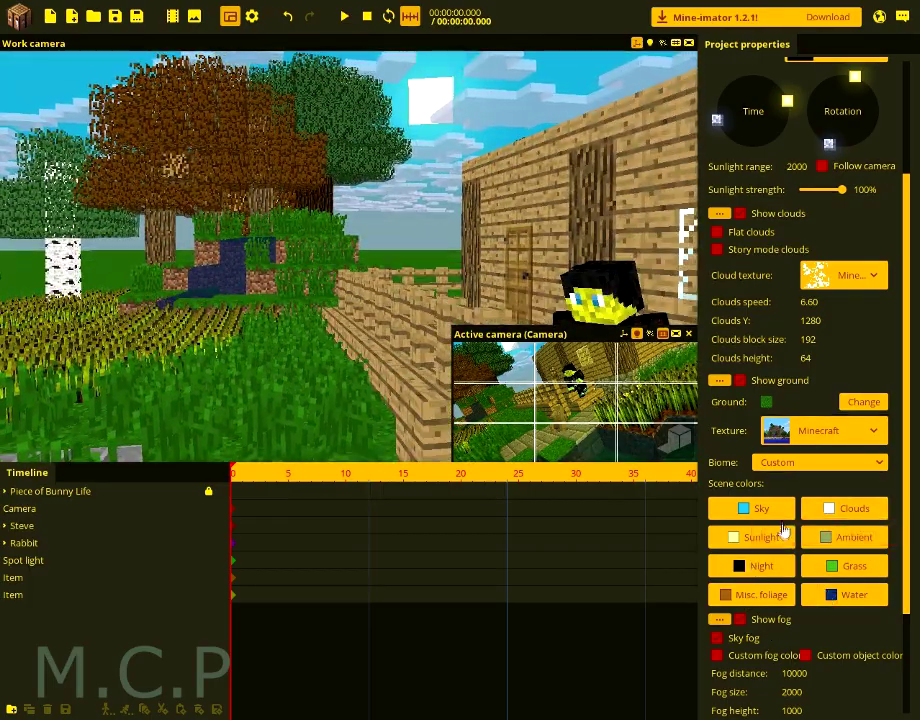
right_click_drag(350, 206, 381, 209)
key("ctrl+s")
right_click_drag(376, 290, 410, 242)
right_click_drag(349, 185, 392, 250)
- Select the carrot item attached to Steve's left arm, rotate it to Z 45°, and save the project
key("w")
left_click(225, 152)
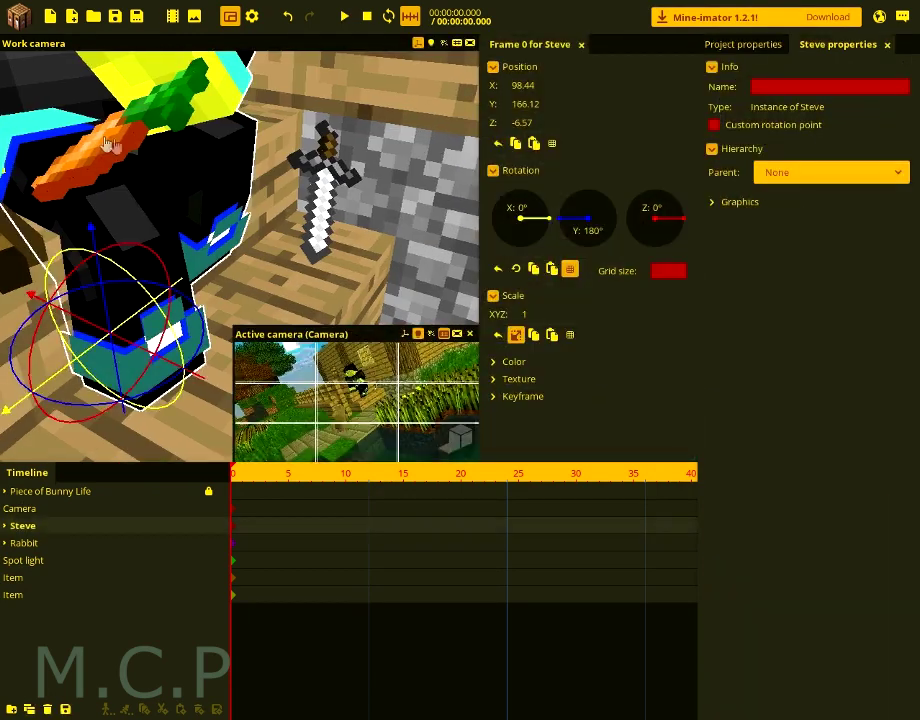
left_click(110, 150)
key("ctrl+s")
left_click_drag(110, 150, 160, 230)
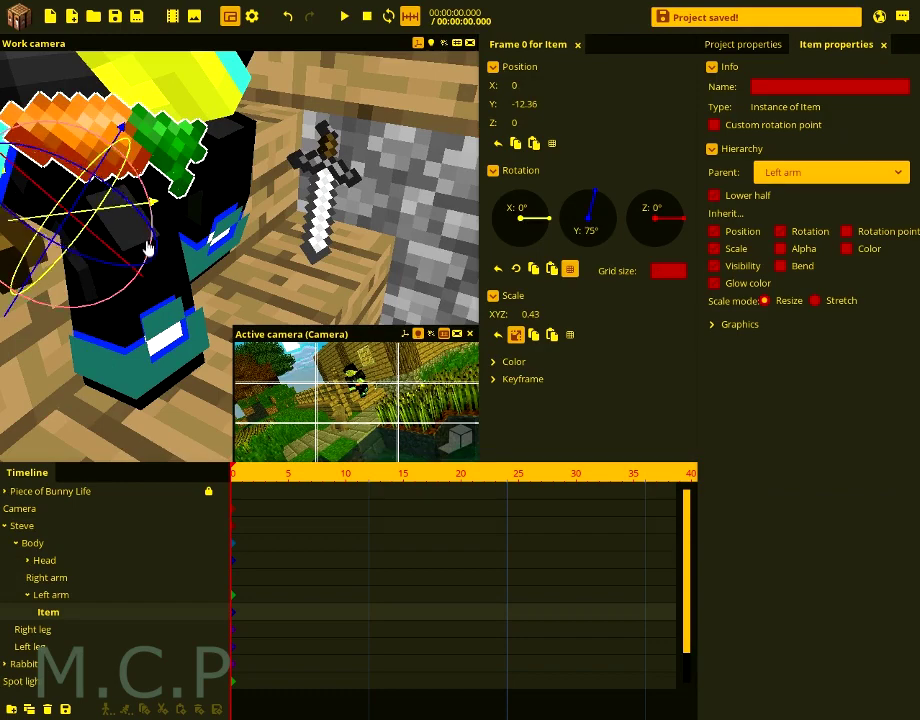
left_click_drag(170, 215, 206, 230)
left_click_drag(137, 154, 125, 165)
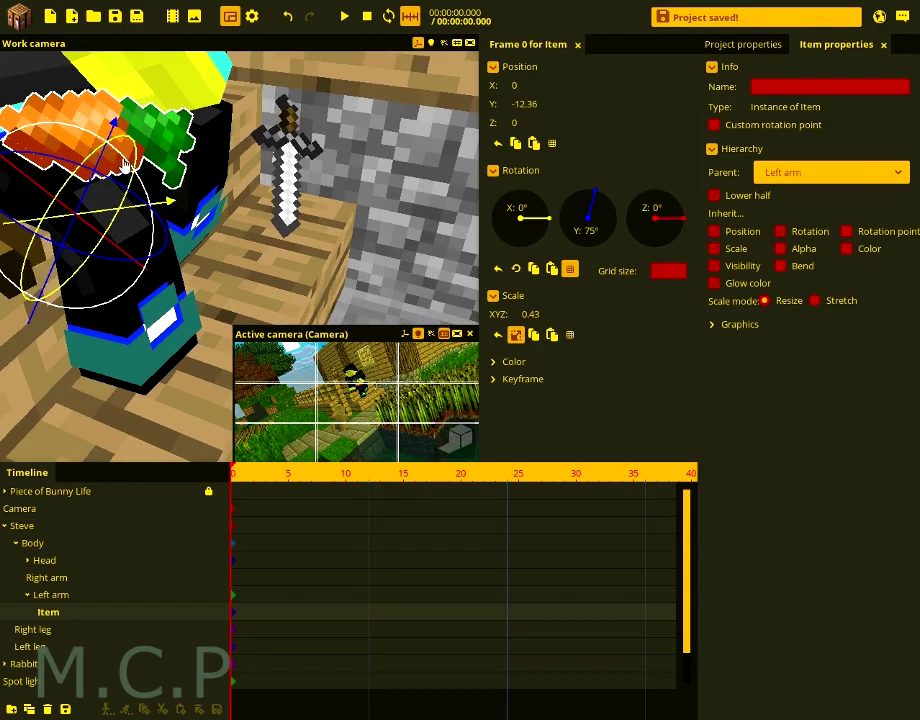
left_click_drag(68, 133, 50, 138)
left_click(386, 281)
left_click_drag(386, 281, 175, 140)
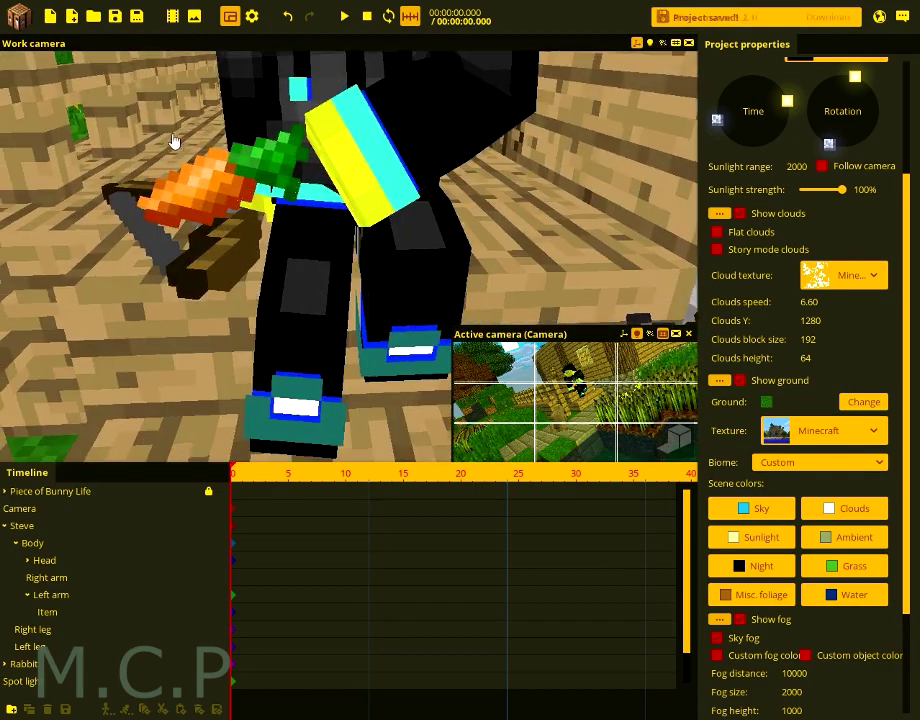
- Reselect the carrot, move it closer to Steve's left hand, deselect it, and save the project
left_click(158, 184)
left_click(82, 198)
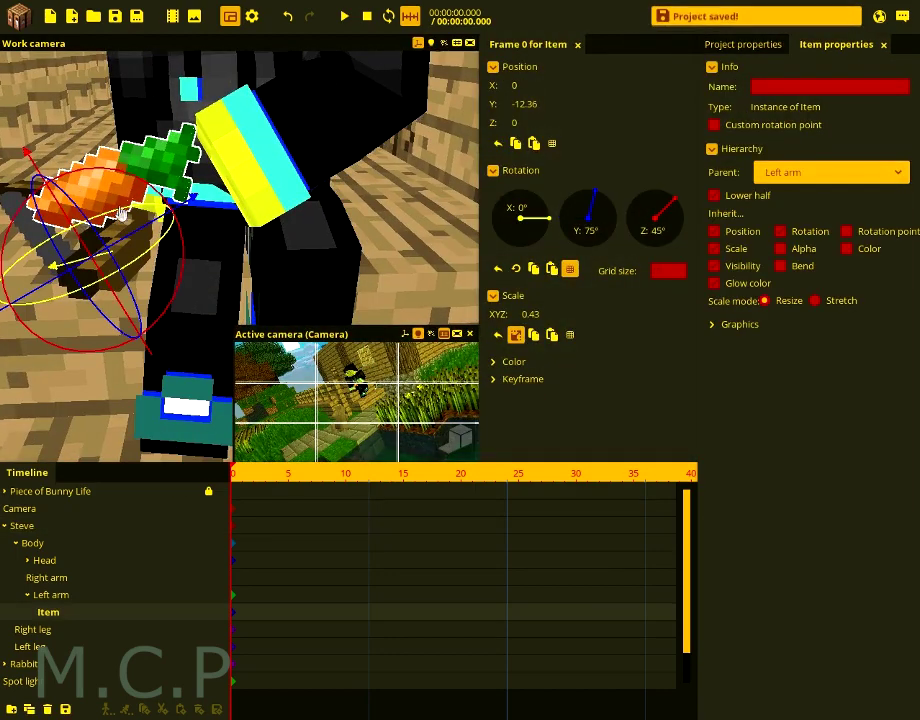
mouse_move(99, 213)
left_mouse_down()
mouse_move(88, 224)
mouse_move(109, 223)
left_mouse_up()
left_click(150, 264)
key("ctrl+s")
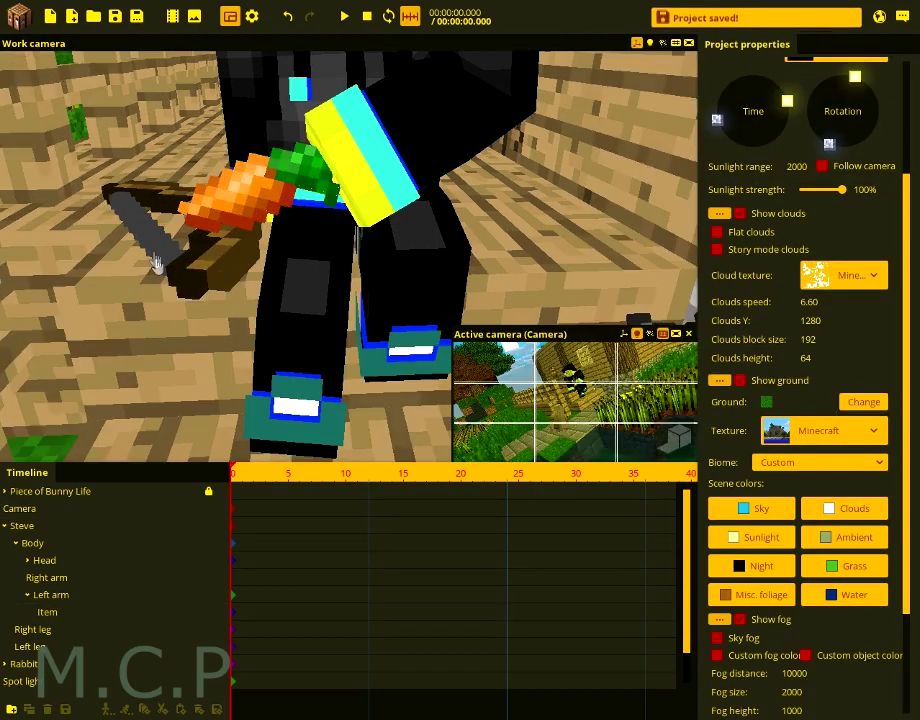
- Enlarge the active camera view to check how the held carrot looks in the shot
right_click_drag(155, 260, 472, 403)
left_click_drag(453, 326, 3, 74)
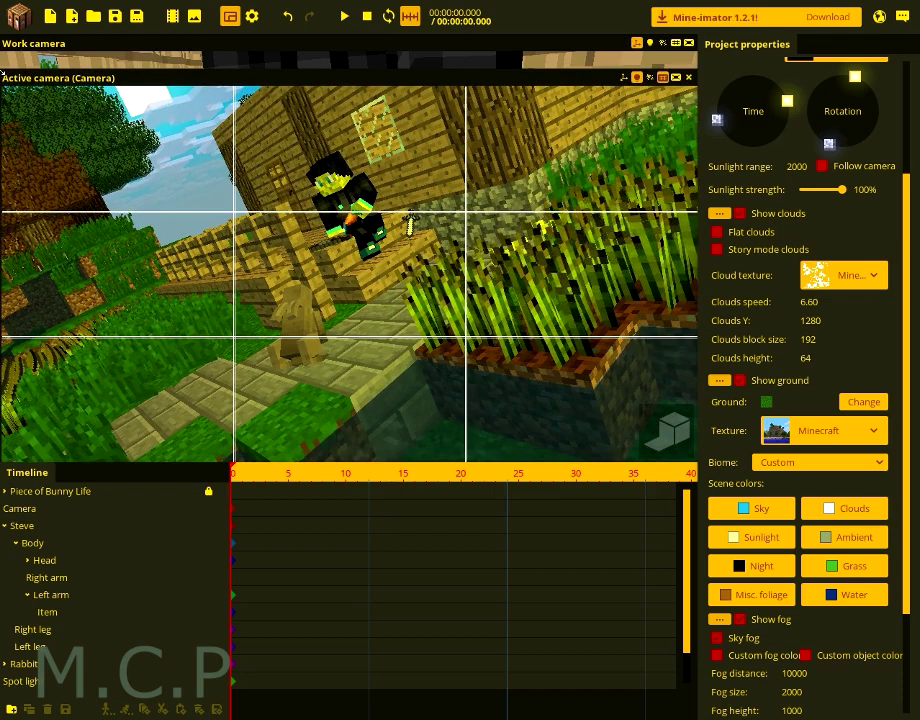
left_click(668, 431)
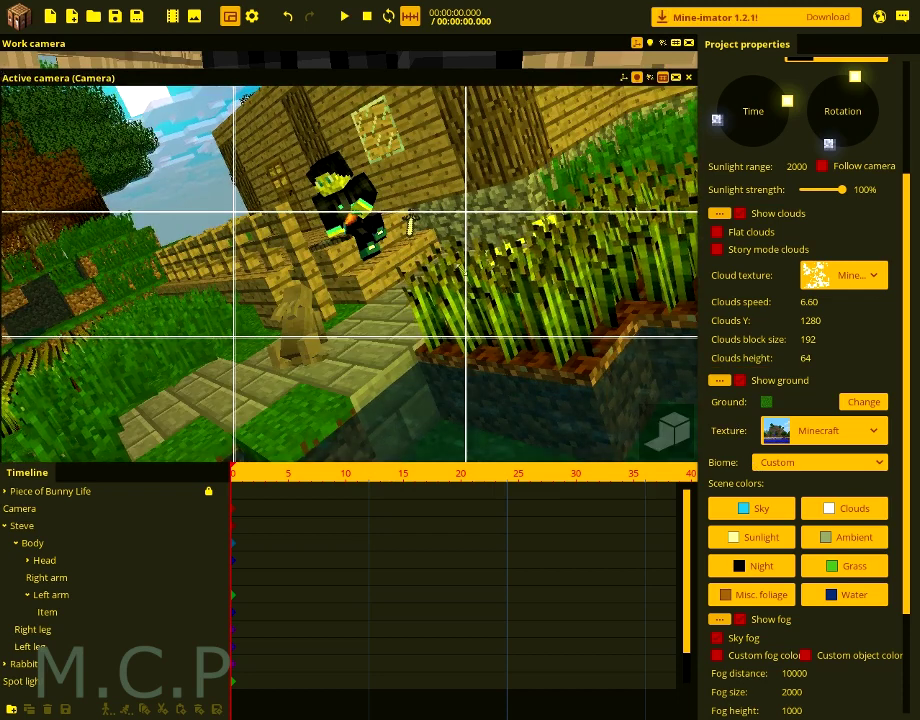
- Collapse Steve's parts in the timeline, save the project, and shrink the active camera view to a small preview
left_click(4, 527)
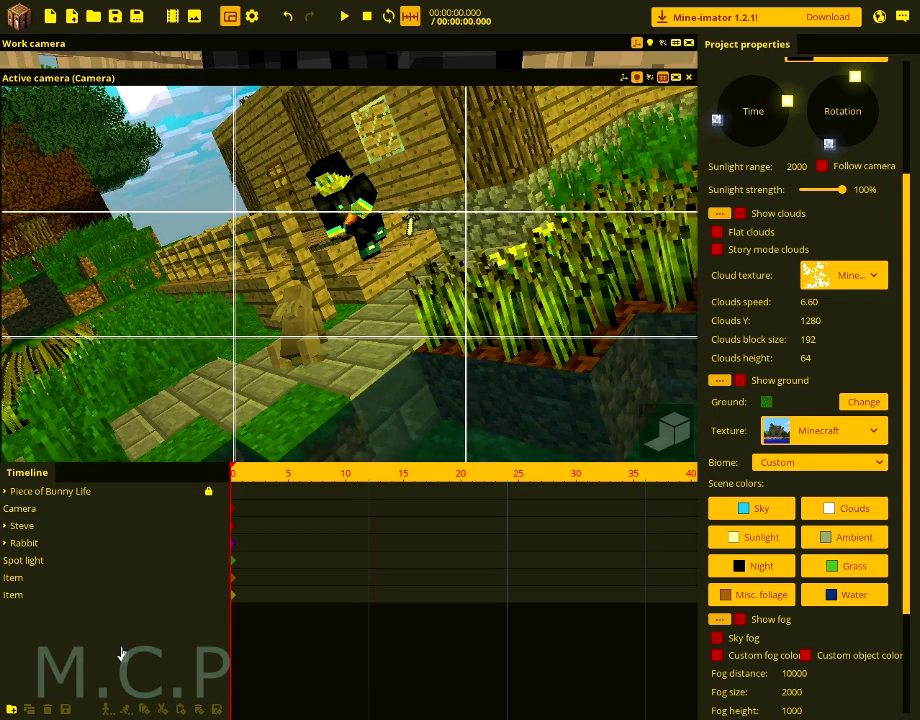
key("ctrl+s")
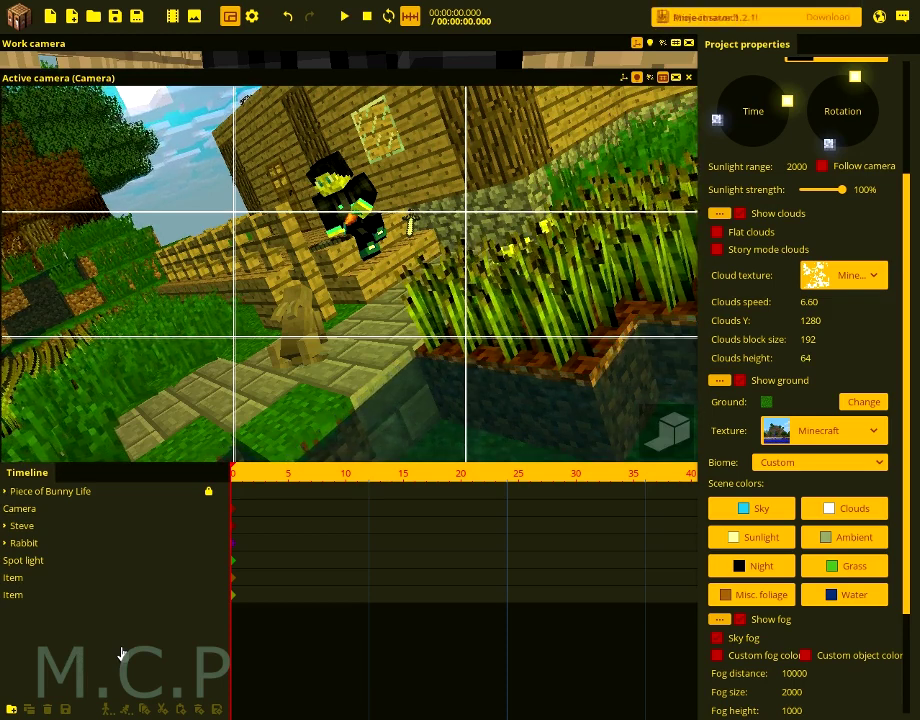
left_click_drag(1, 180, 580, 160)
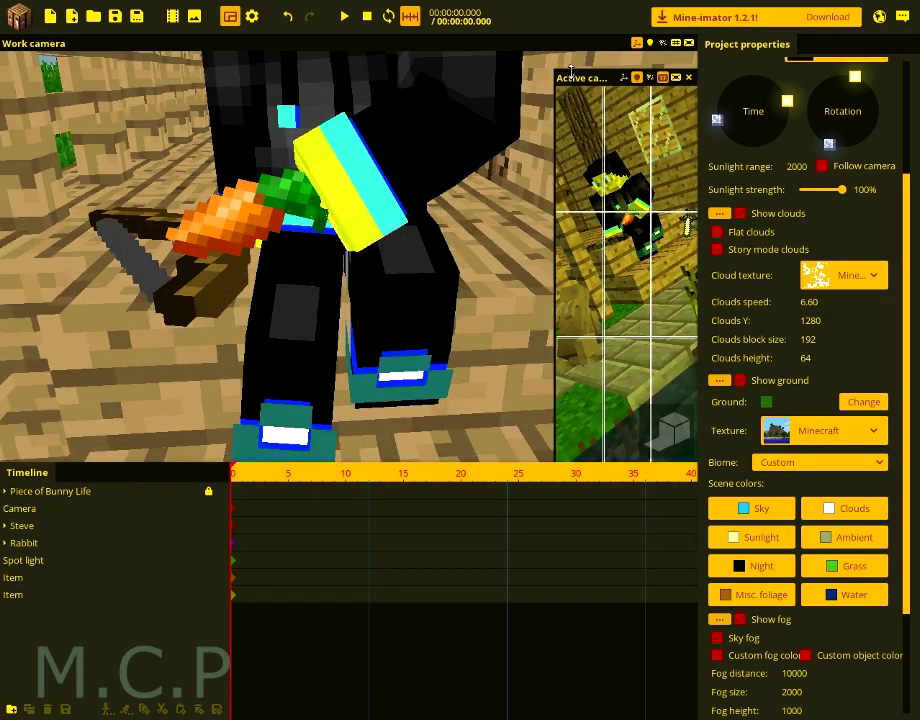
left_click_drag(572, 70, 571, 363)
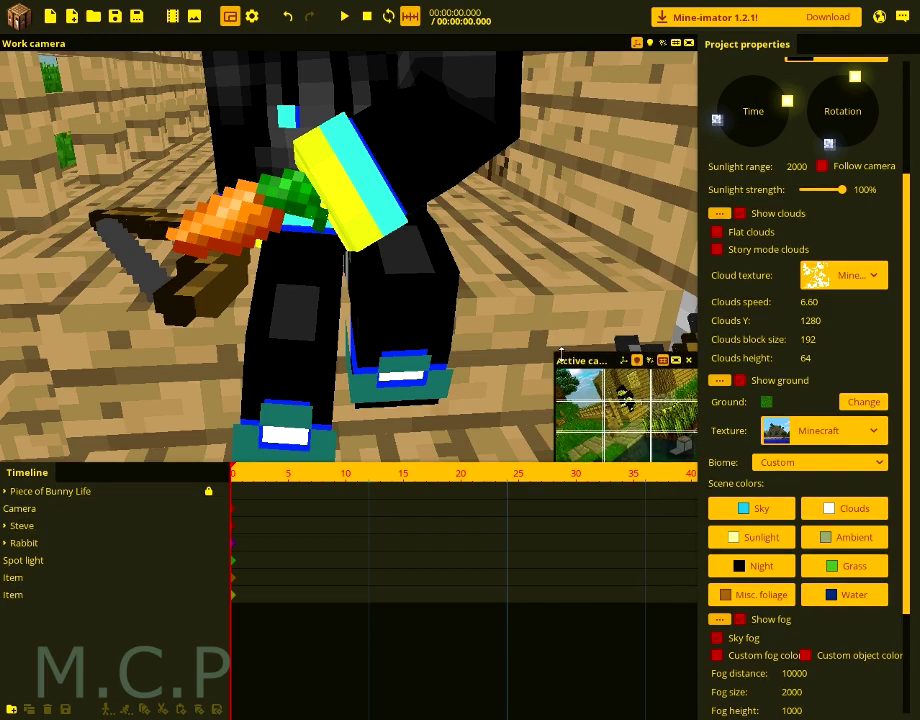
- Examine the small details around the rabbit, the stone path and the edge of the pond
right_click_drag(576, 205, 576, 268)
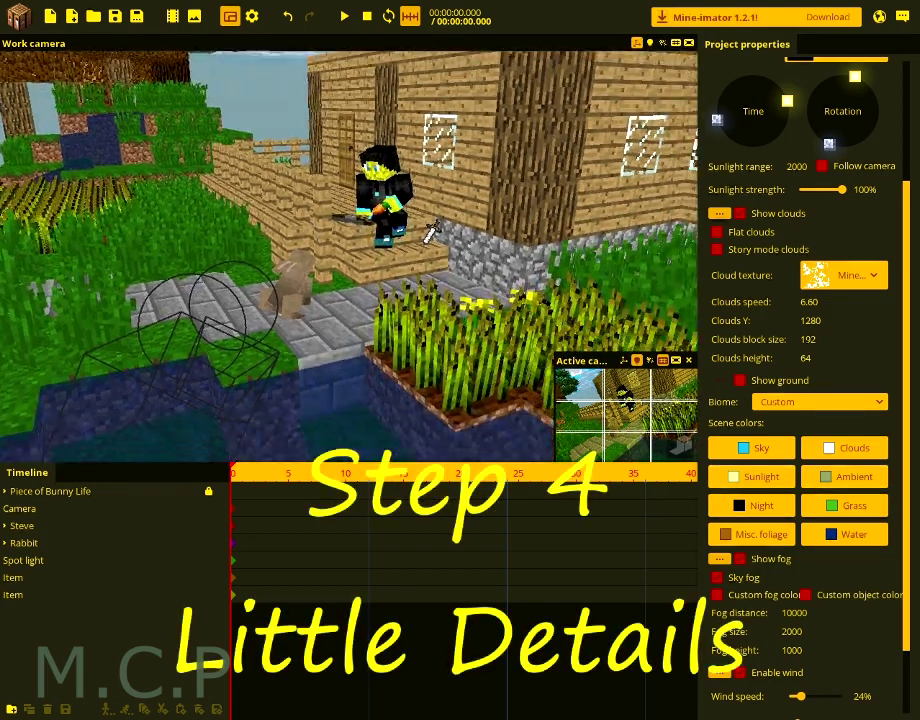
key("w")
mouse_move(431, 346)
right_mouse_down()
mouse_move(429, 338)
mouse_move(376, 339)
mouse_move(367, 313)
mouse_move(430, 324)
mouse_move(414, 332)
mouse_move(418, 342)
mouse_move(372, 322)
mouse_move(412, 334)
mouse_move(436, 324)
right_mouse_up()
key("a")
key("a")
key("w")
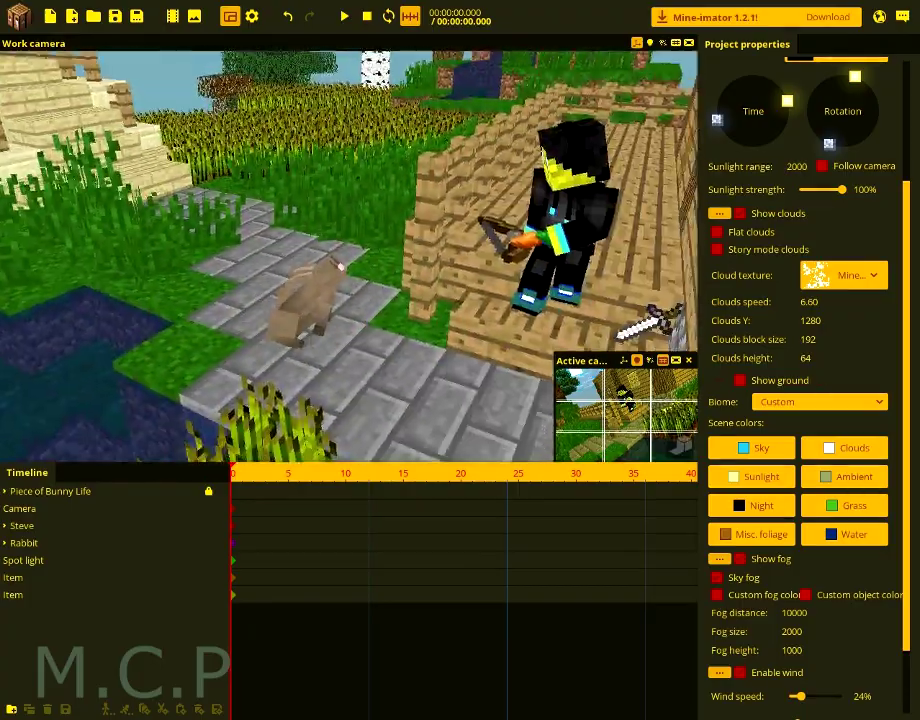
key("w")
right_click_drag(165, 337, 148, 348)
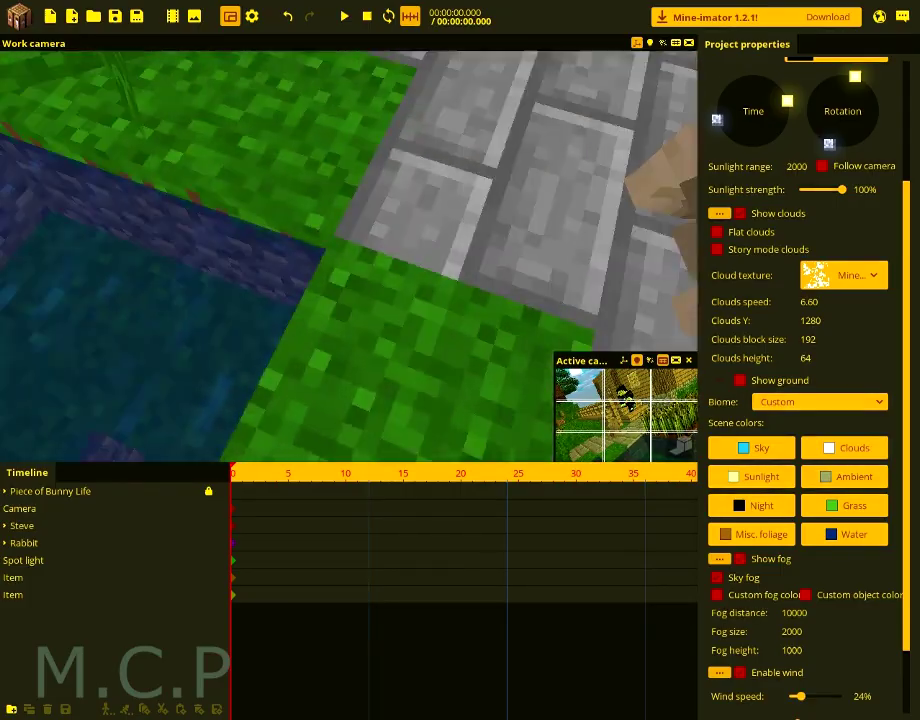
- Save the project and examine Steve up close with his bow, carrot and the sword beside him
right_click_drag(302, 358, 365, 350)
key("ctrl+s")
key("ctrl+s")
key("w")
right_click_drag(369, 415, 436, 463)
right_click_drag(470, 410, 490, 390)
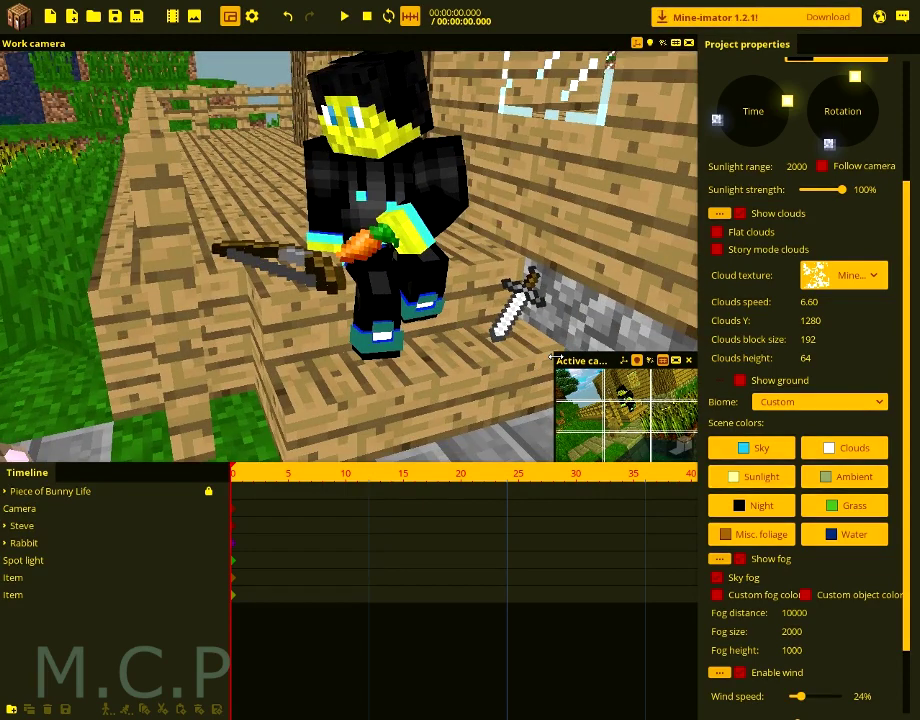
- Enlarge the active camera view to inspect the rendered composition, and shrink it back to a medium preview
left_click_drag(556, 405, 49, 317)
left_click_drag(290, 362, 281, 86)
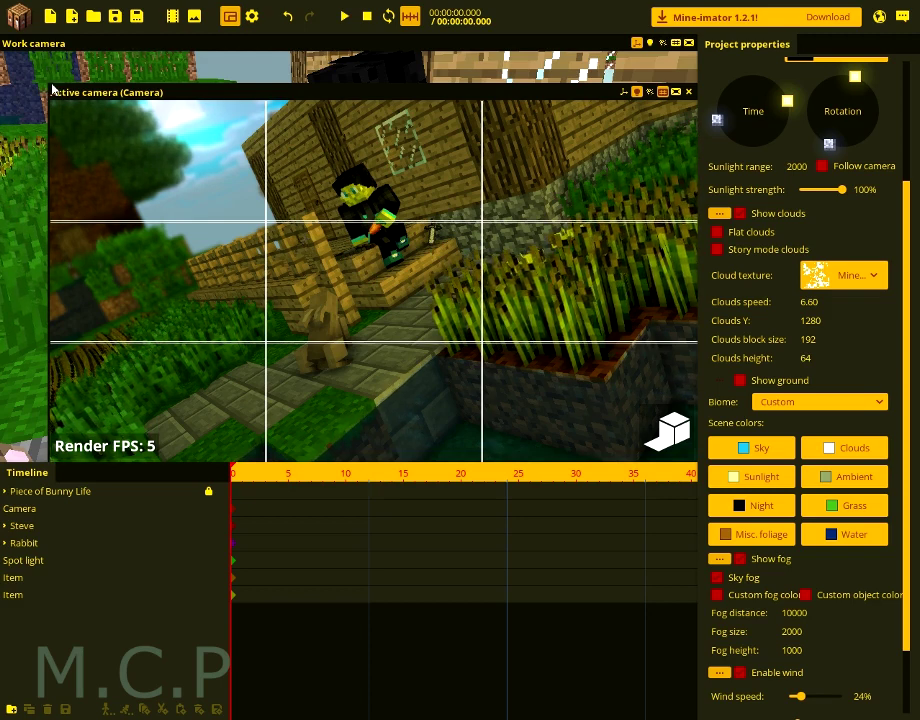
left_click_drag(50, 85, 395, 280)
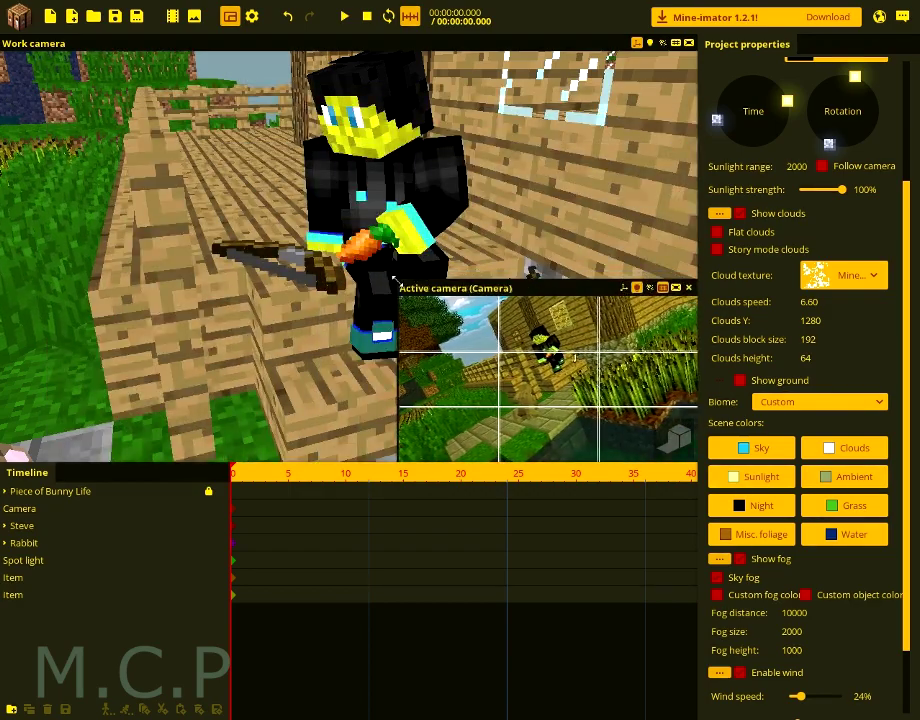
- Examine the rabbit, crop fields, pond and house from several angles, saving the project along the way
right_click_drag(540, 202, 330, 232)
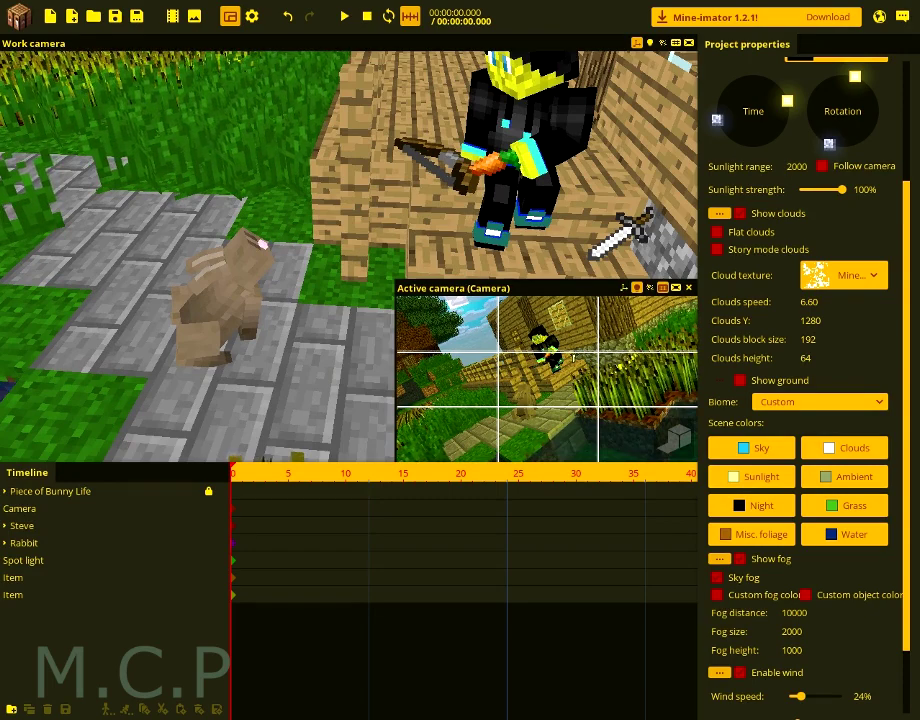
key("ctrl+s")
right_click_drag(323, 233, 344, 178)
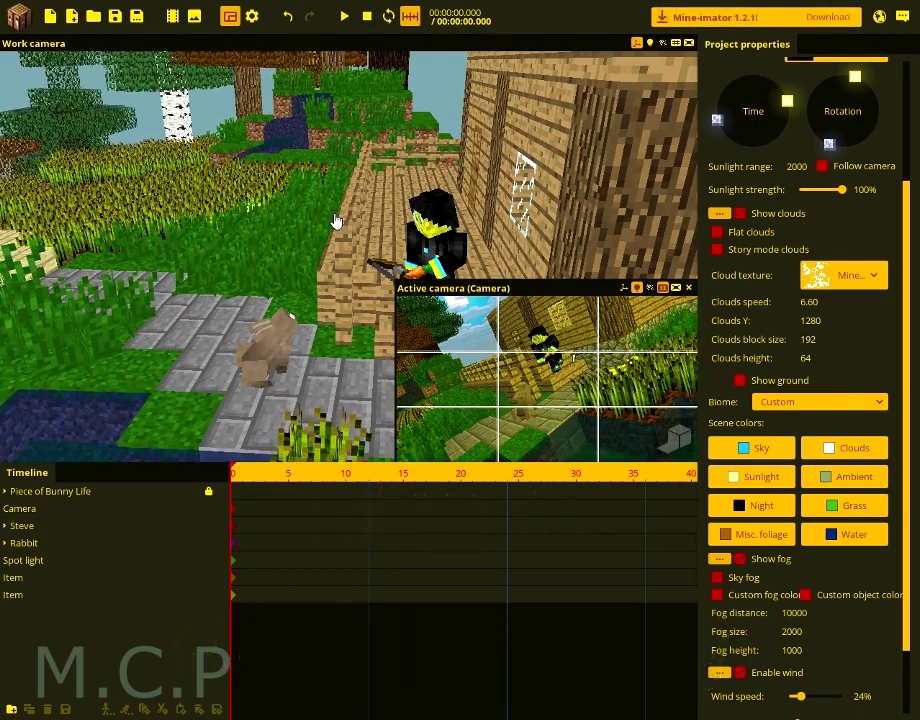
right_click_drag(344, 190, 265, 188)
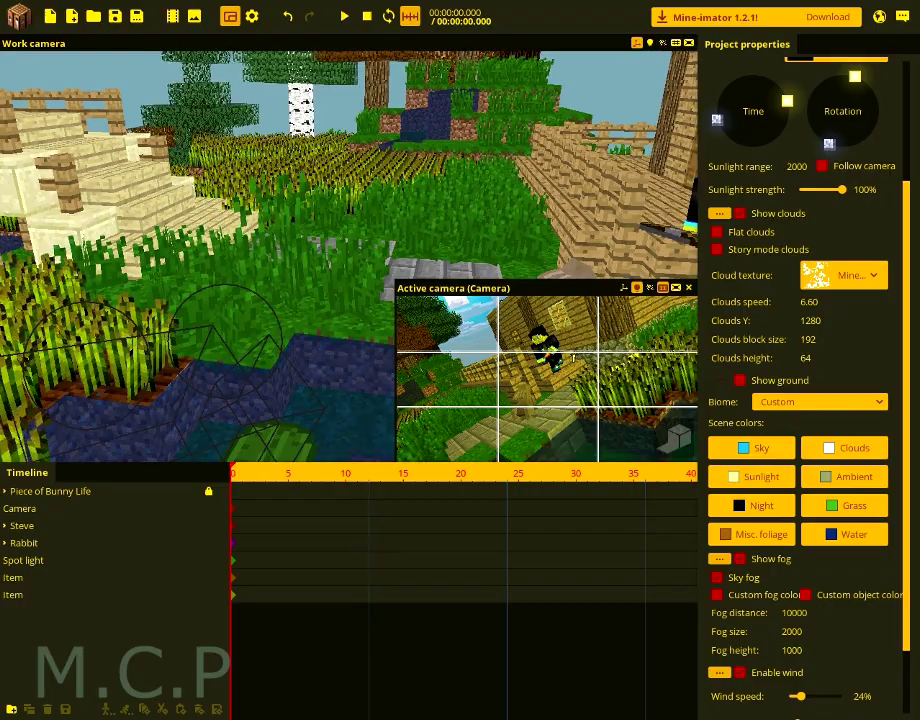
mouse_move(345, 207)
right_mouse_down()
mouse_move(380, 232)
mouse_move(334, 194)
mouse_move(326, 208)
mouse_move(338, 220)
right_mouse_up()
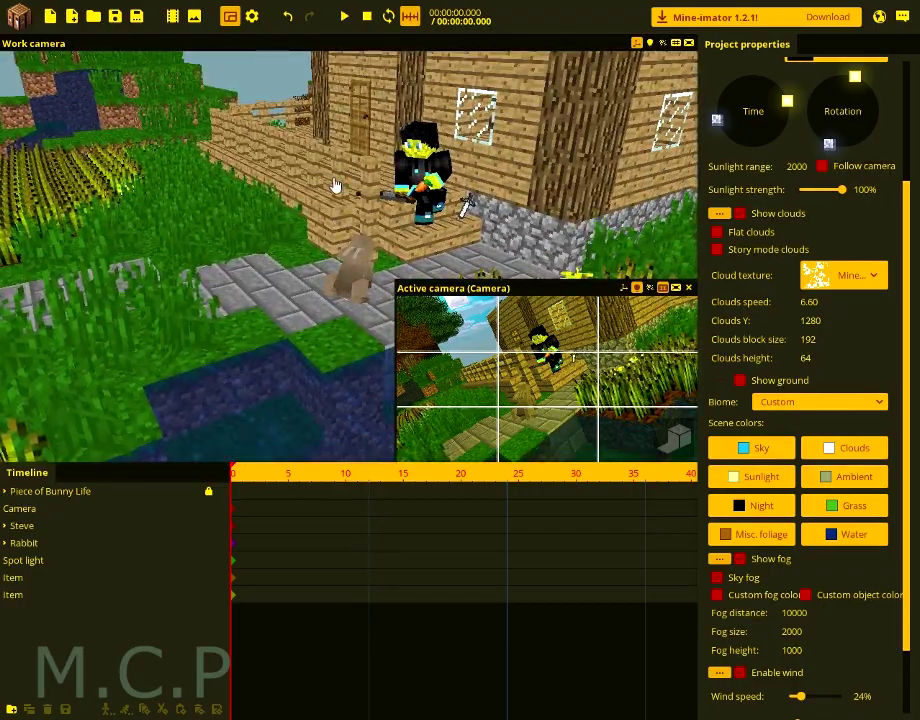
right_click_drag(322, 315, 257, 244)
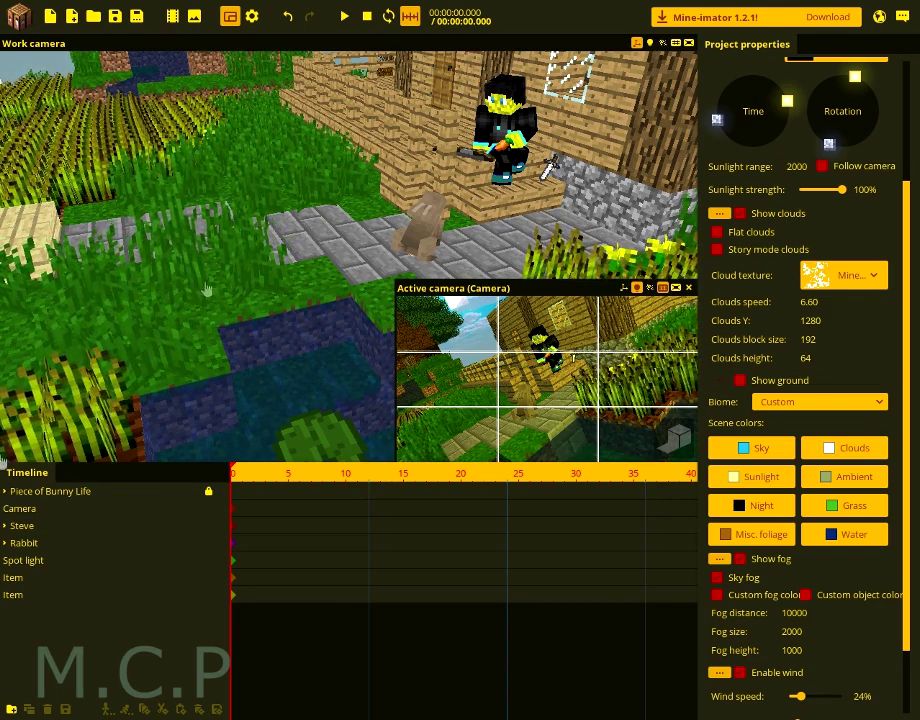
right_click_drag(159, 390, 161, 391)
key("ctrl+s")
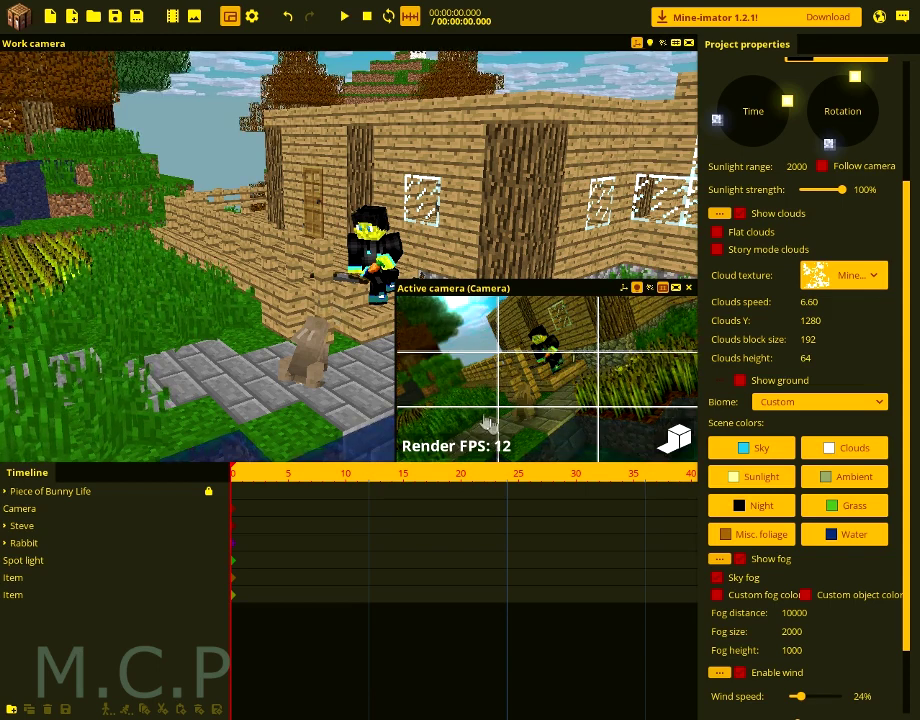
left_click_drag(324, 443, 318, 441)
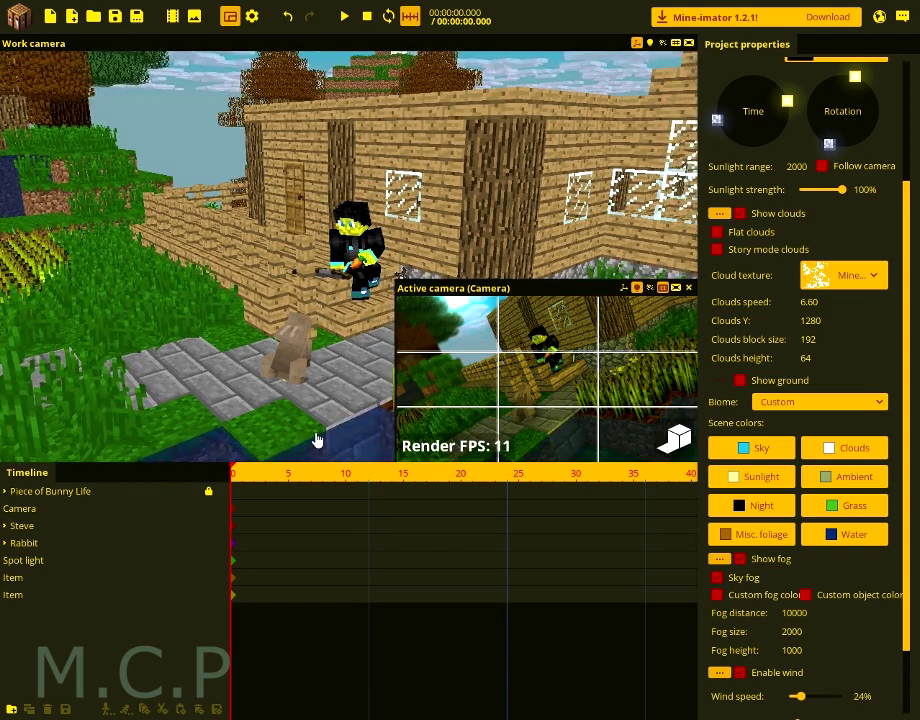
- Save the project and close the camera preview along with the camera's frame settings
key("ctrl+s")
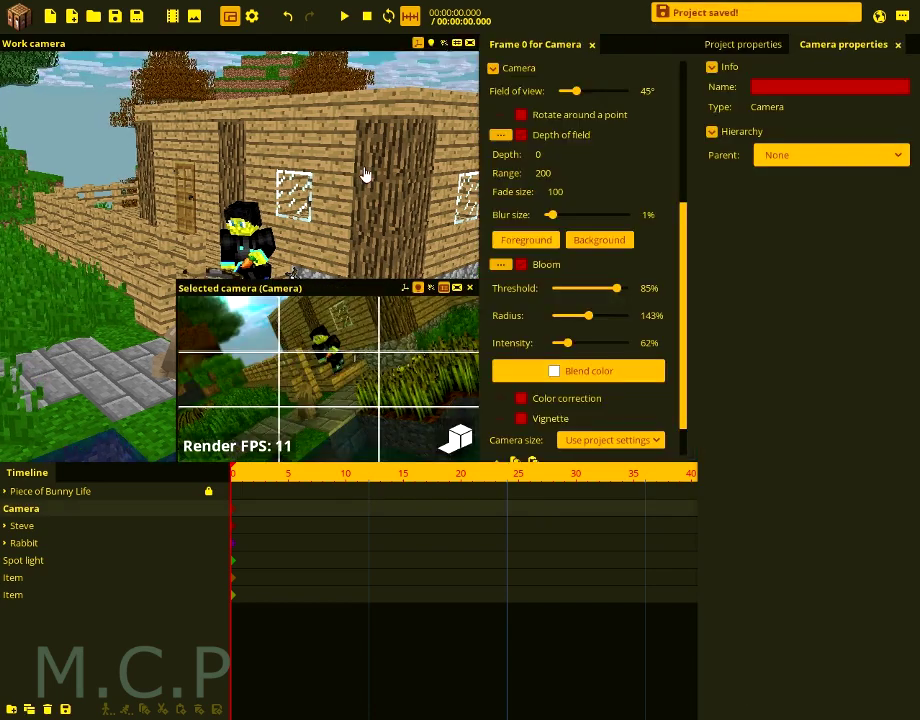
right_click_drag(366, 176, 205, 178)
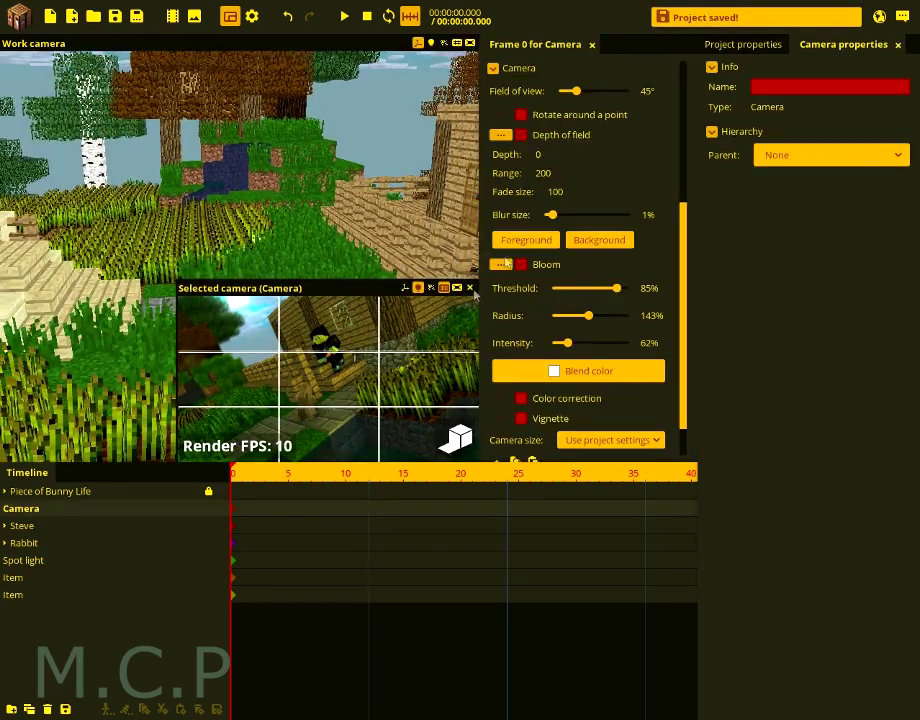
left_click(470, 289)
left_click(592, 44)
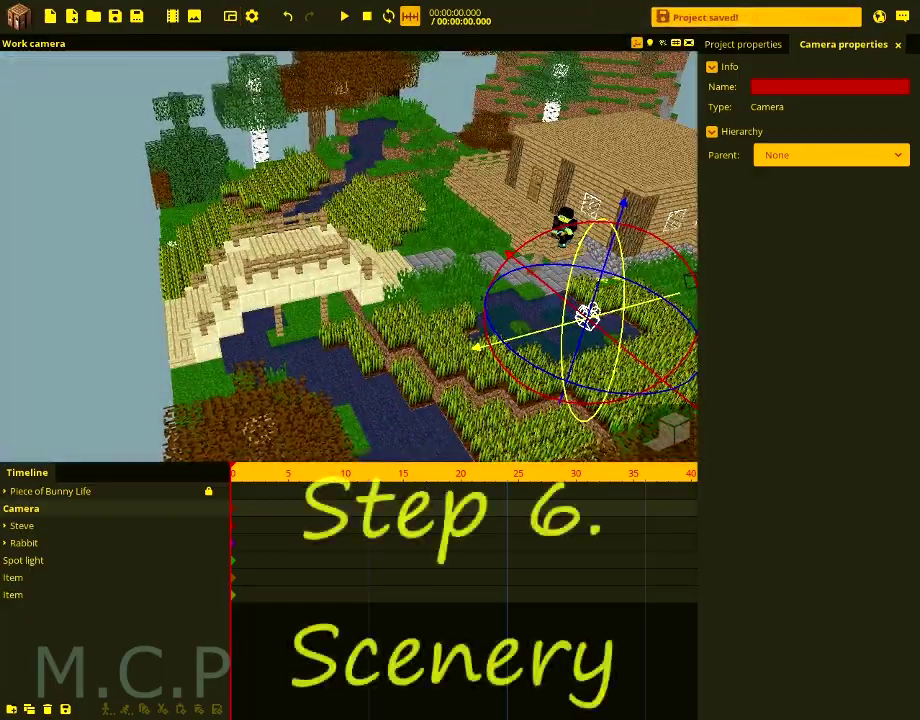
- Save the project, deselect the camera and view the whole scenery from above the bridge
right_click_drag(341, 248, 418, 297)
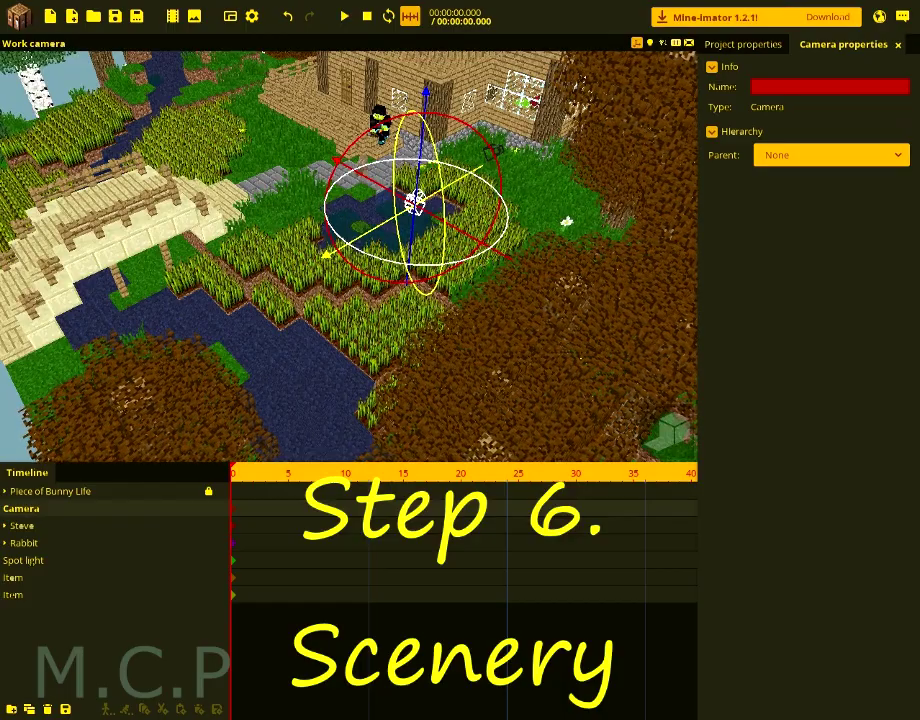
key("ctrl+s")
right_click_drag(392, 287, 345, 262)
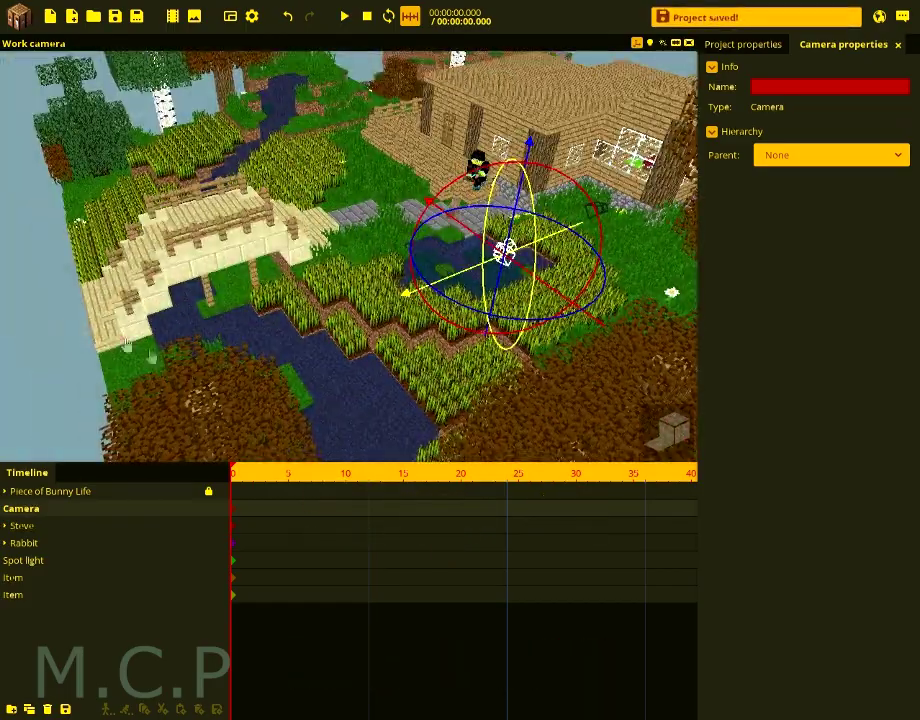
left_click(90, 339)
right_click_drag(515, 236, 530, 190)
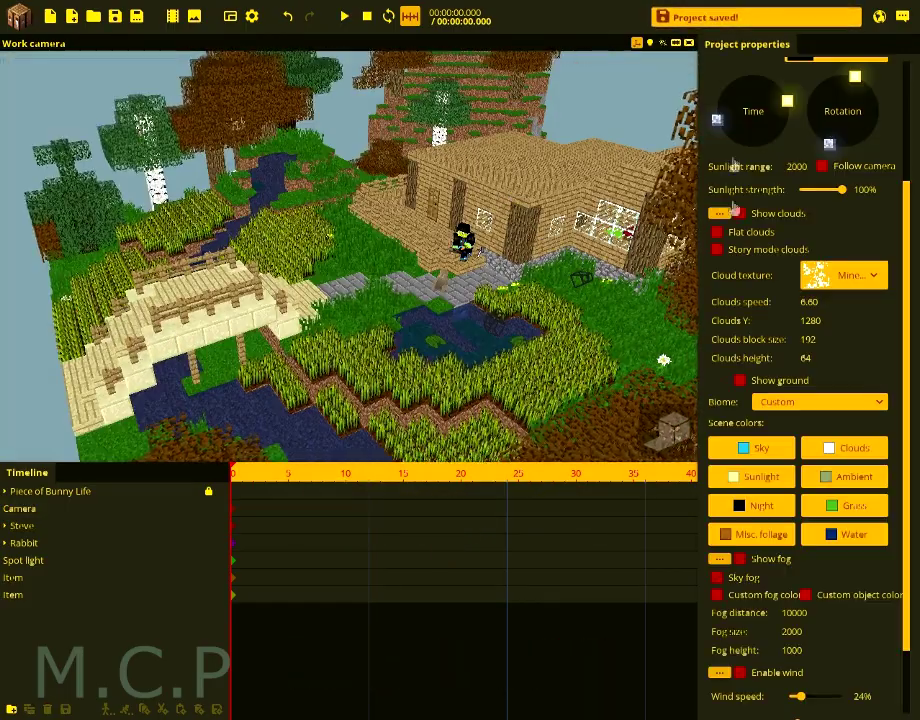
right_click_drag(450, 270, 511, 238)
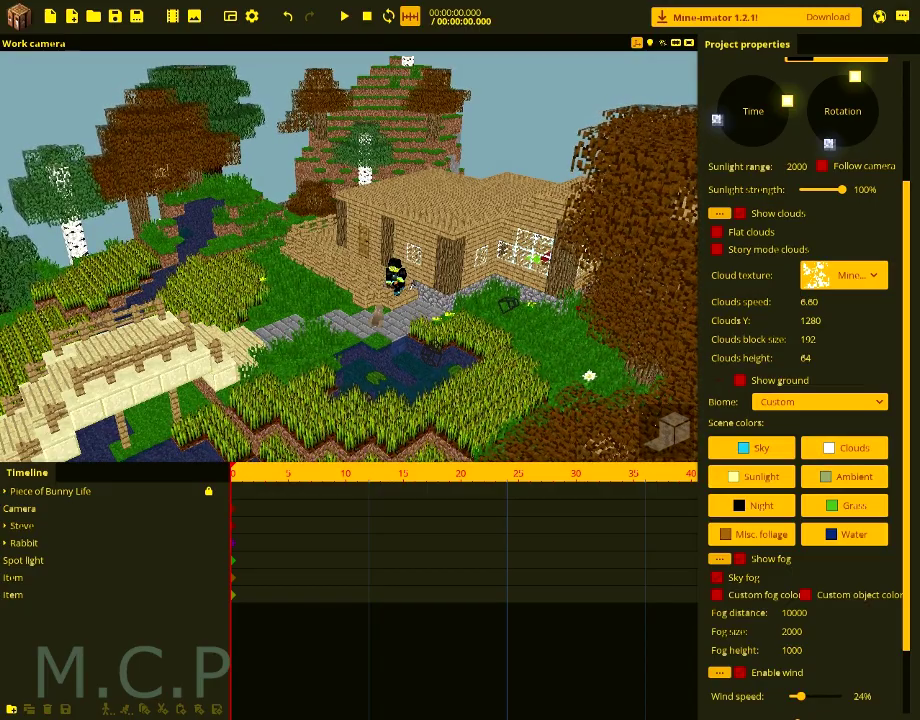
- Examine the trees, river, bridge, crop fields and hill surrounding the house, saving the project along the way
key("ctrl+s")
right_click_drag(441, 402, 320, 314)
key("w")
key("ctrl+s")
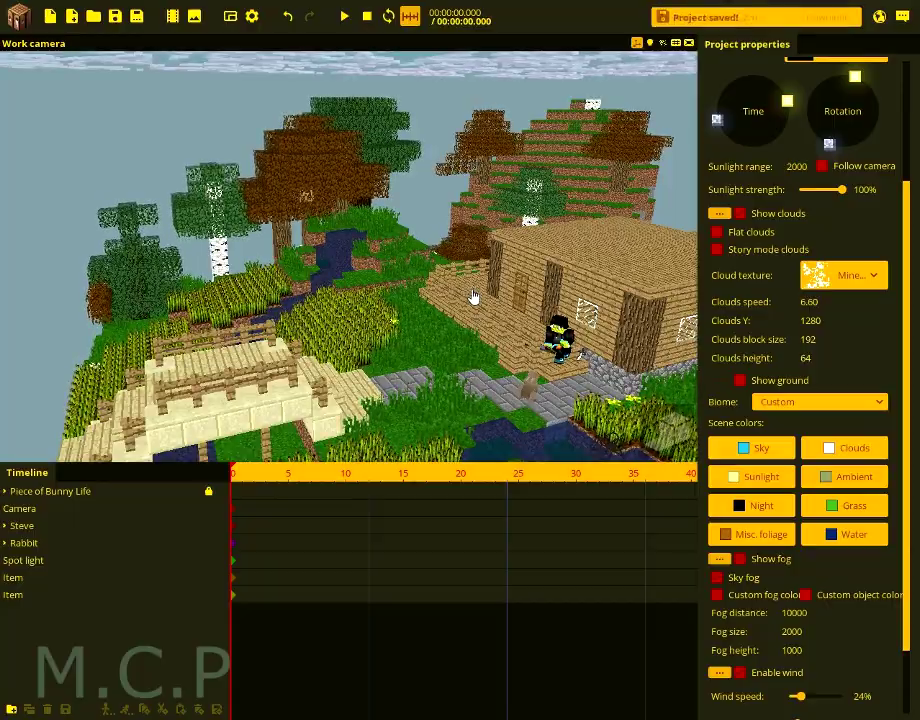
right_click_drag(474, 299, 492, 312)
key("w")
key("w")
key("s")
key("s")
key("w")
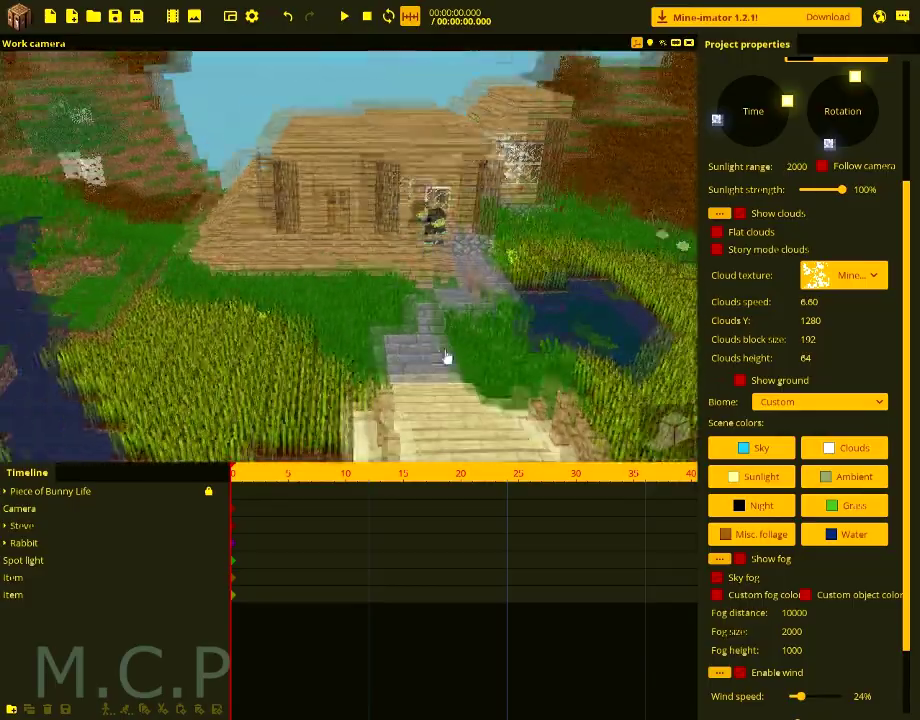
right_click_drag(446, 357, 359, 344)
key("ctrl+s")
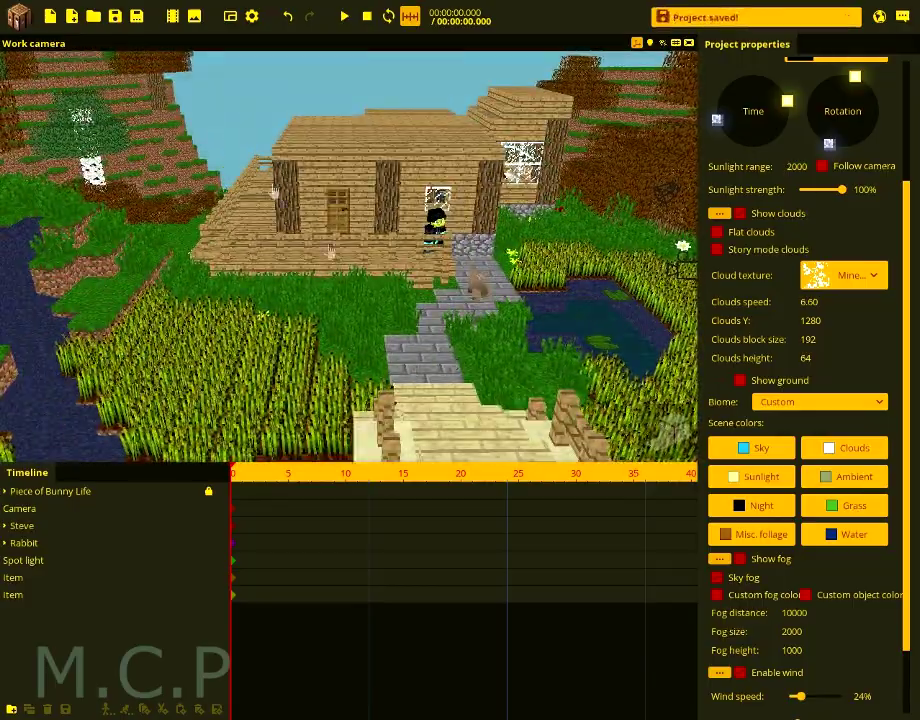
- Show the active camera preview again and save the project while moving in toward Steve
left_click(229, 16)
right_click_drag(272, 345, 298, 359)
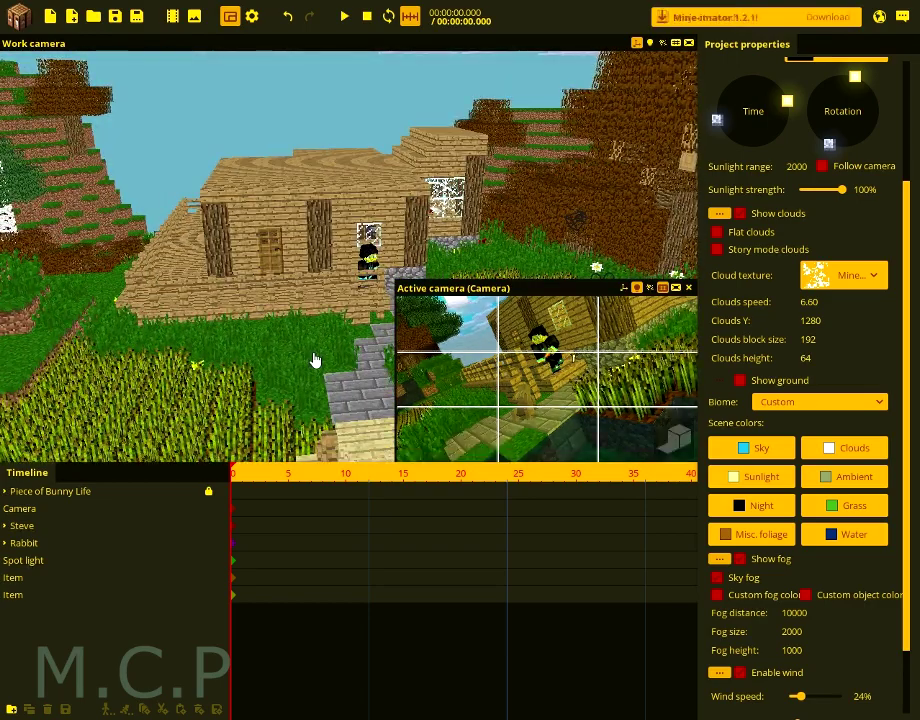
key("ctrl+s")
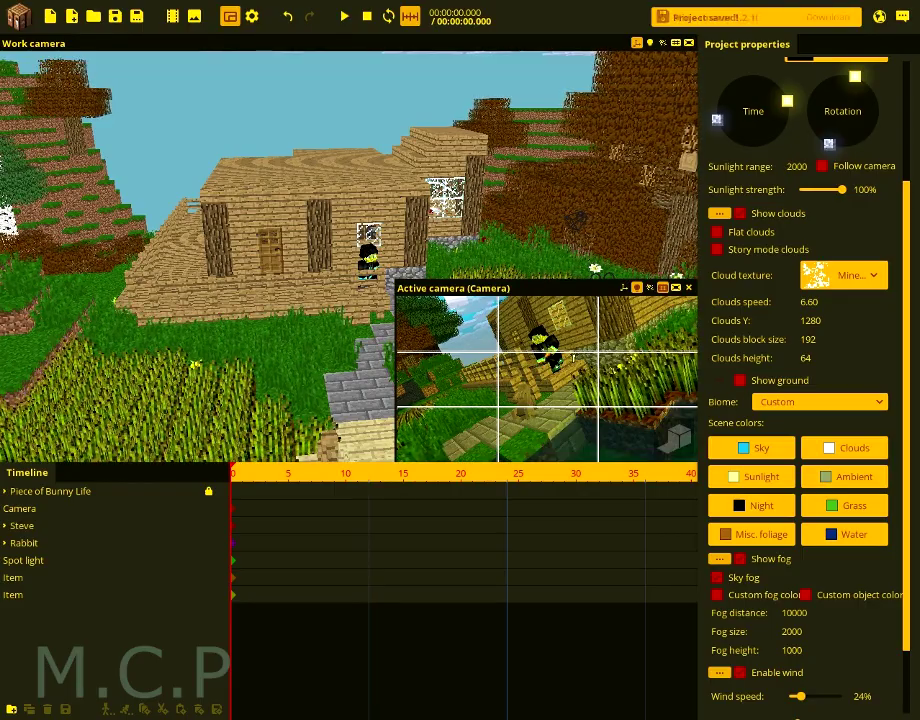
right_click_drag(368, 215, 300, 201)
key("ctrl+s")
key("w")
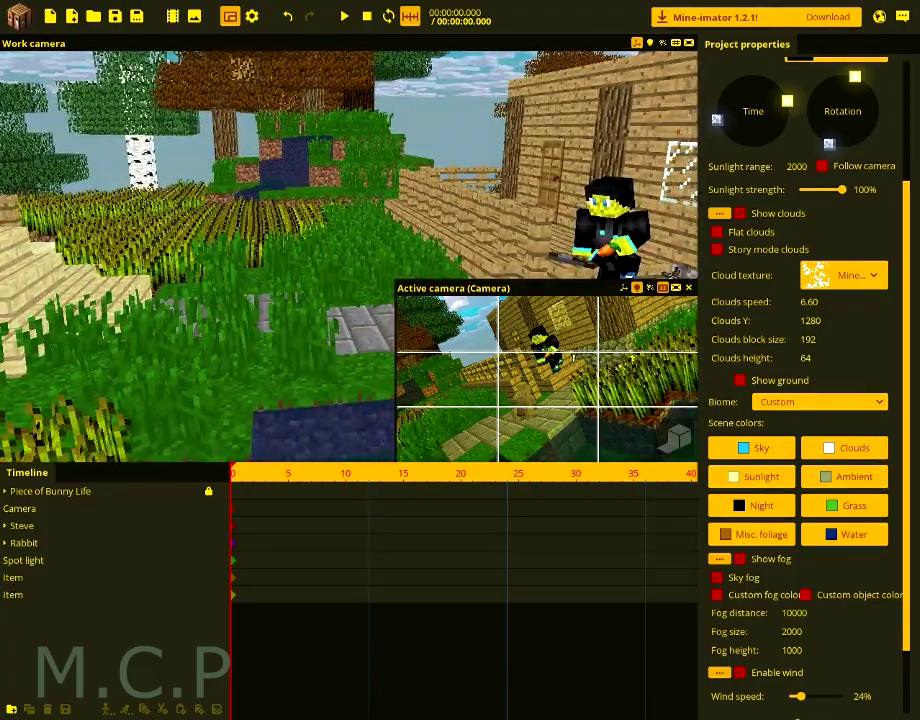
- Toggle the ground's visibility and back, and examine the background around Steve and the house, saving the project
left_click(752, 380)
left_click(752, 380)
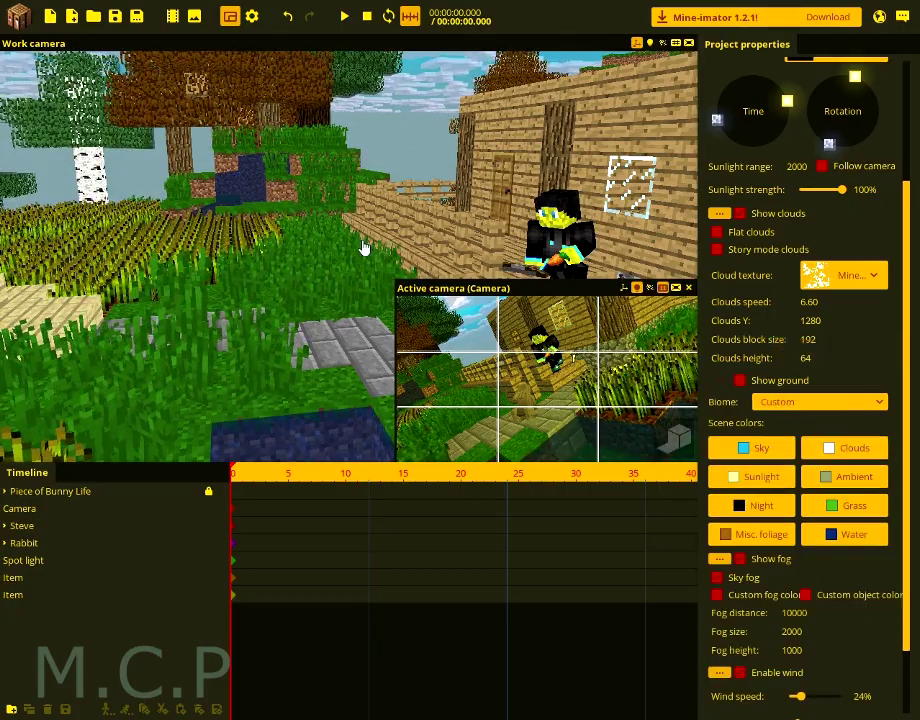
key("ctrl+s")
right_click_drag(386, 230, 362, 212)
key("w")
key("s")
key("s")
key("ctrl+s")
key("ctrl+s")
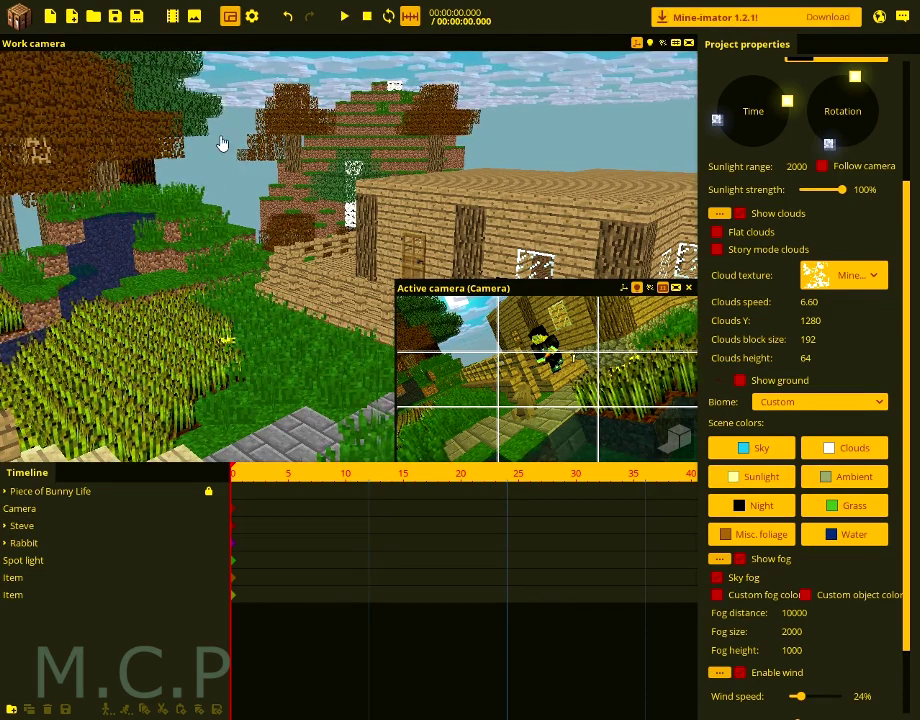
- Inspect the house front, stone path and bridge against the camera's composition, saving before and after
key("ctrl+s")
right_click_drag(251, 198, 263, 250)
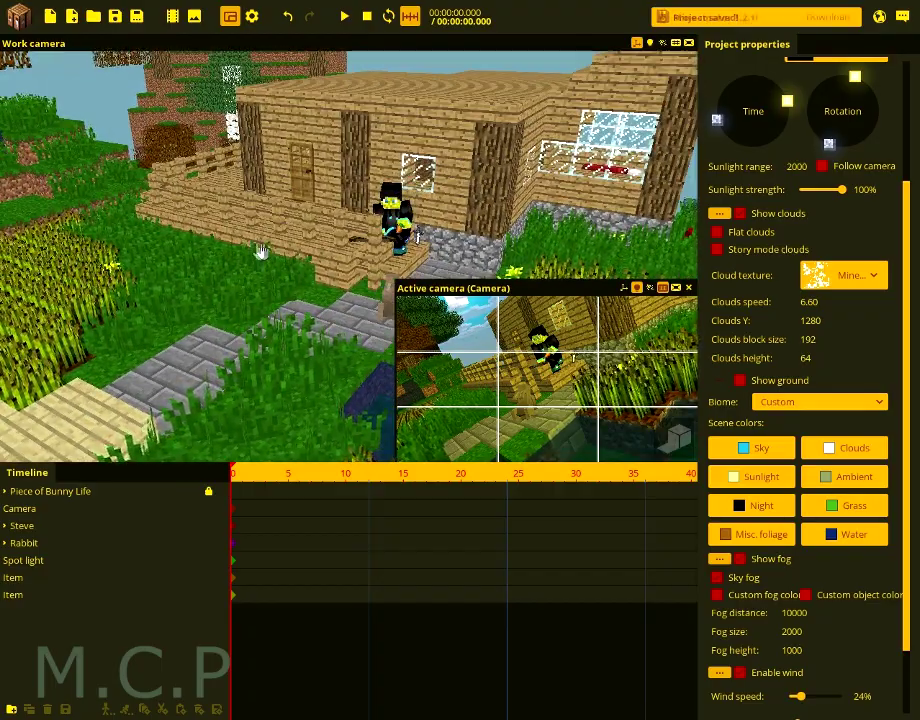
key("w")
right_click_drag(326, 290, 282, 308)
key("w")
key("s")
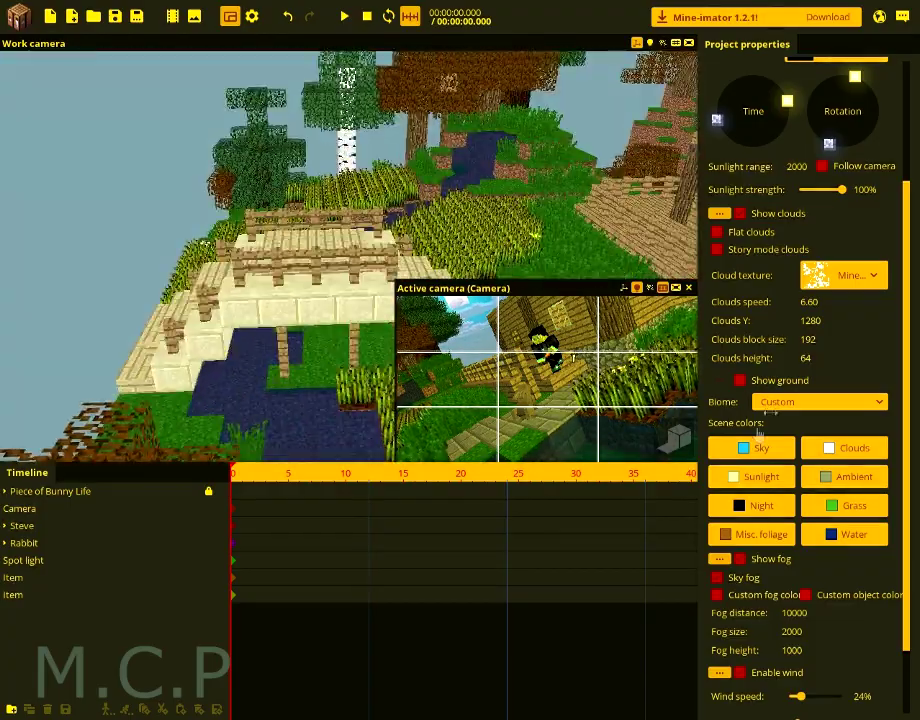
key("ctrl+s")
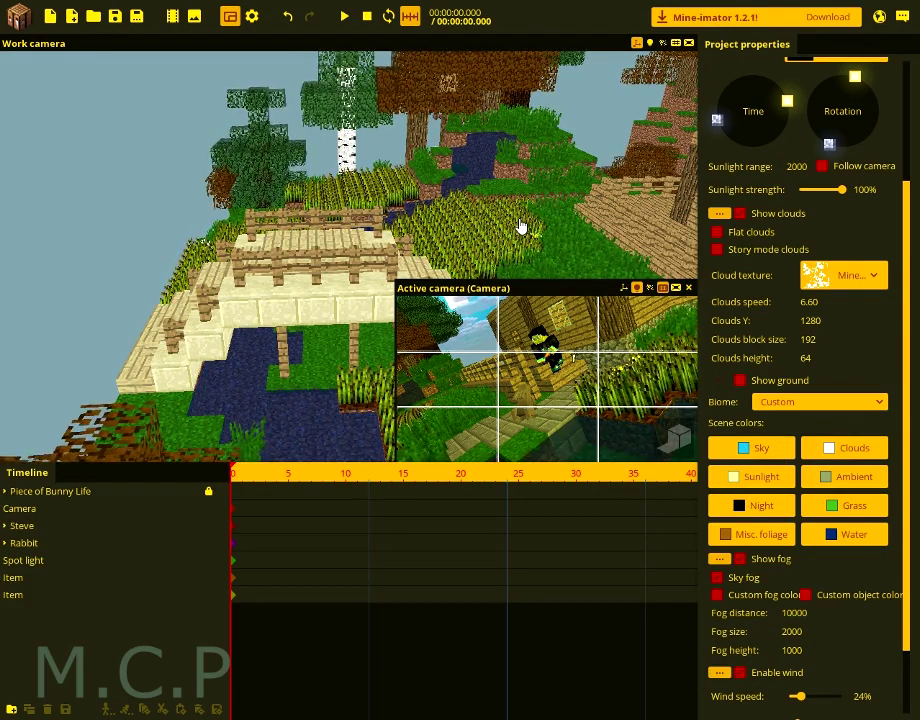
- Check the active camera preview in rendered quality and without its grid, restoring the unrendered view and the grid
key("F5")
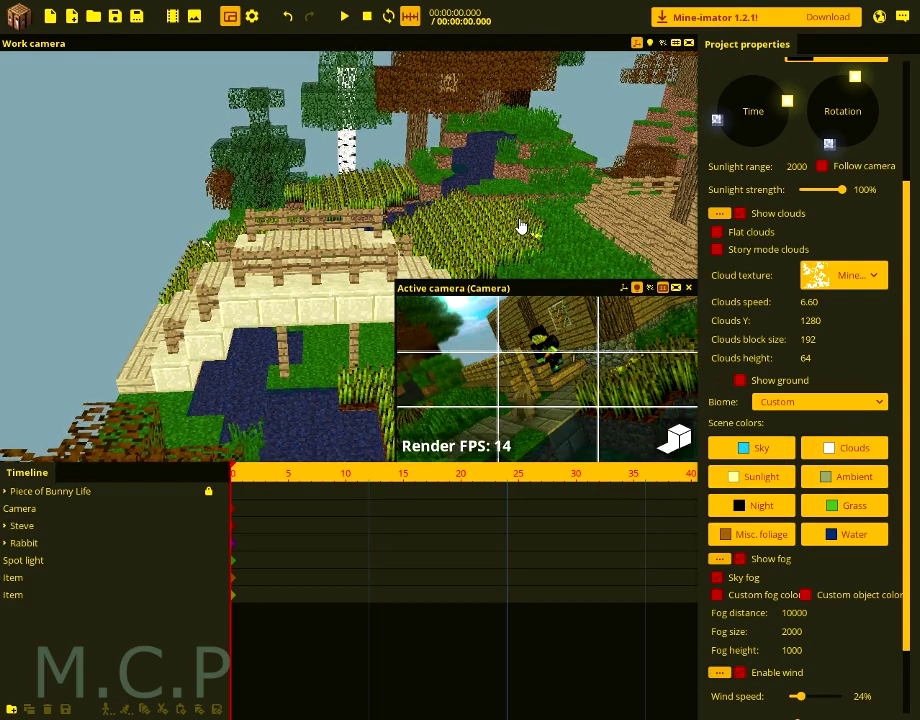
key("F5")
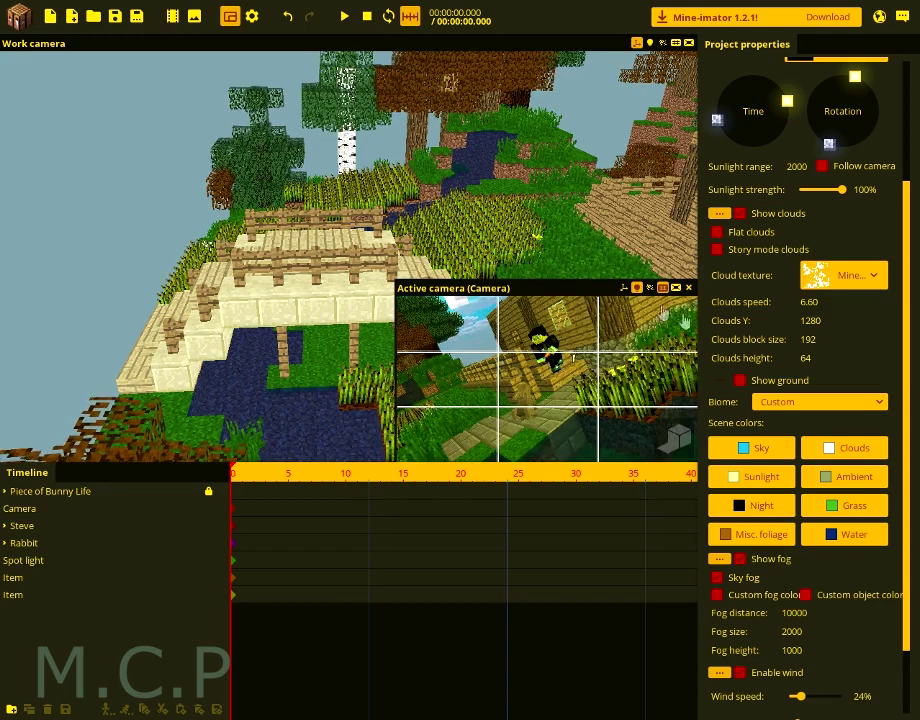
left_click(665, 289)
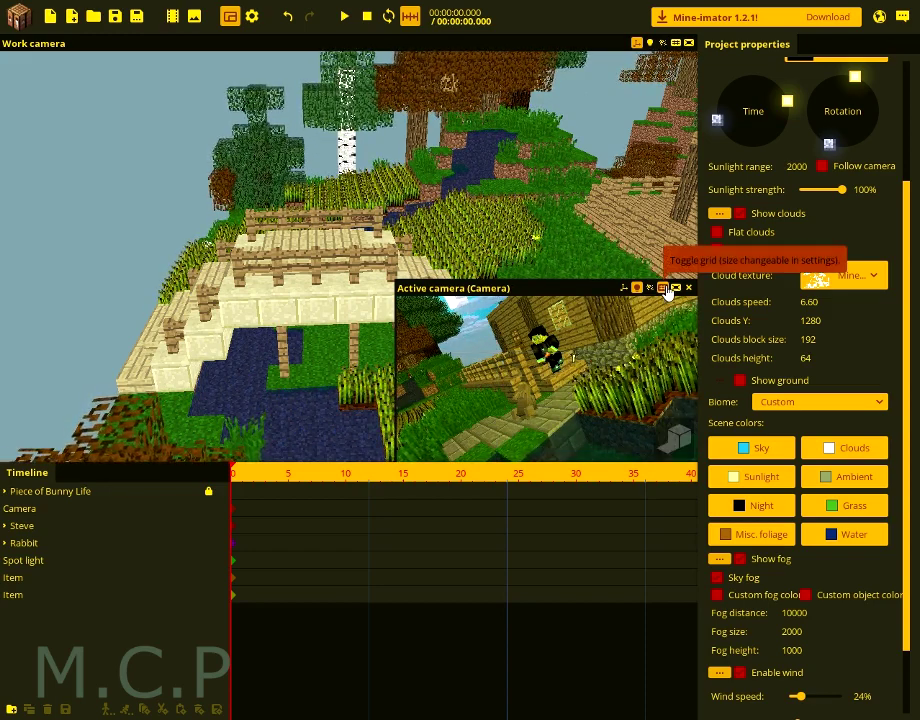
left_click(665, 289)
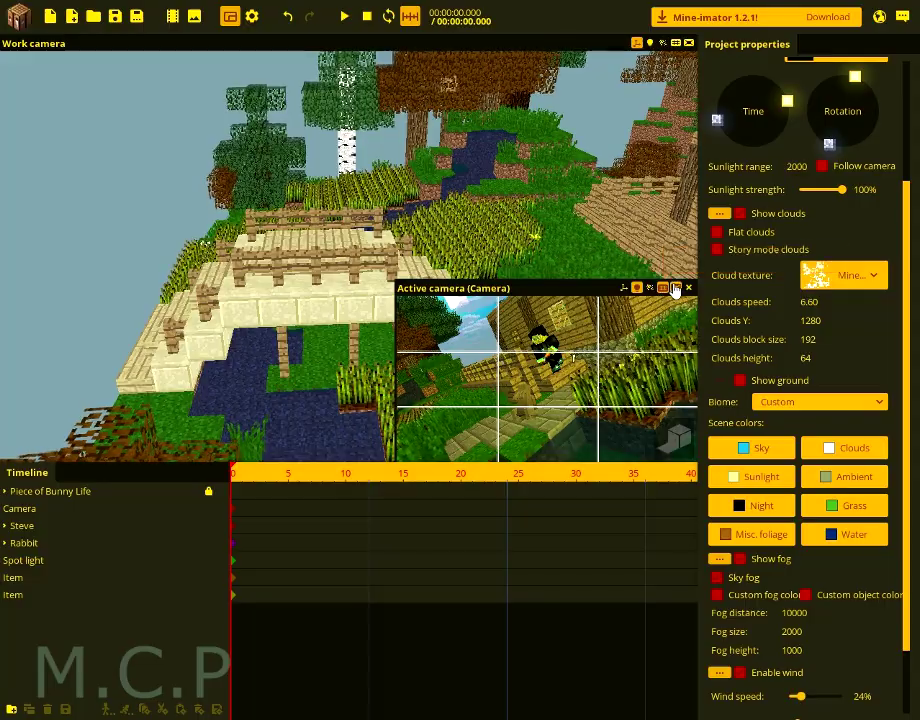
- Reframe the camera to include the trees and sky beside Steve, without the composition grid, and save the project
right_click_drag(419, 172, 436, 202)
key("ctrl+s")
key("w")
key("ctrl+s")
key("w")
right_click_drag(612, 385, 573, 364)
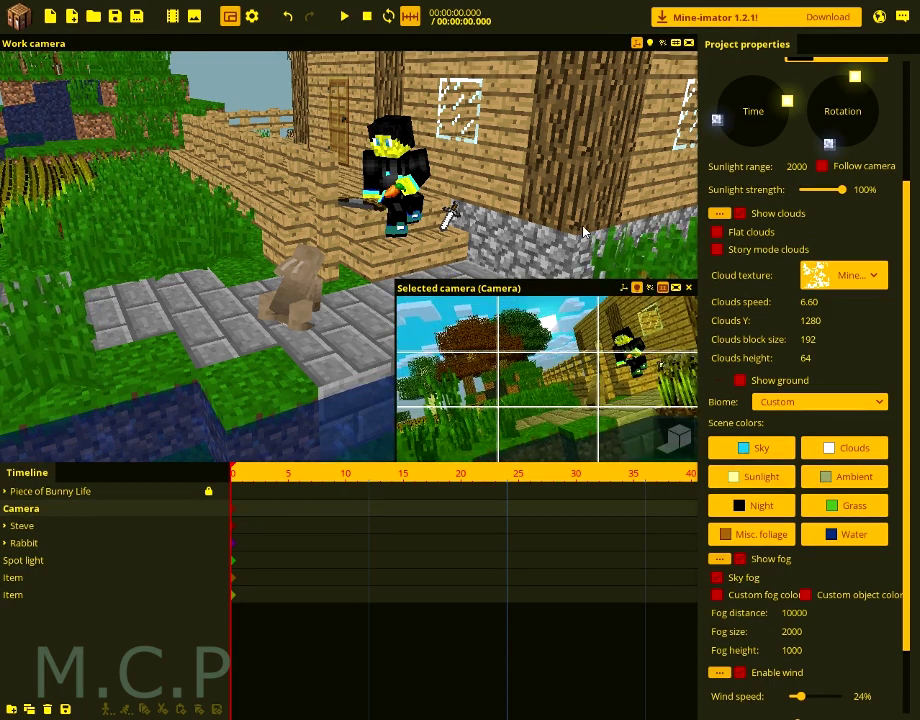
left_click(675, 439)
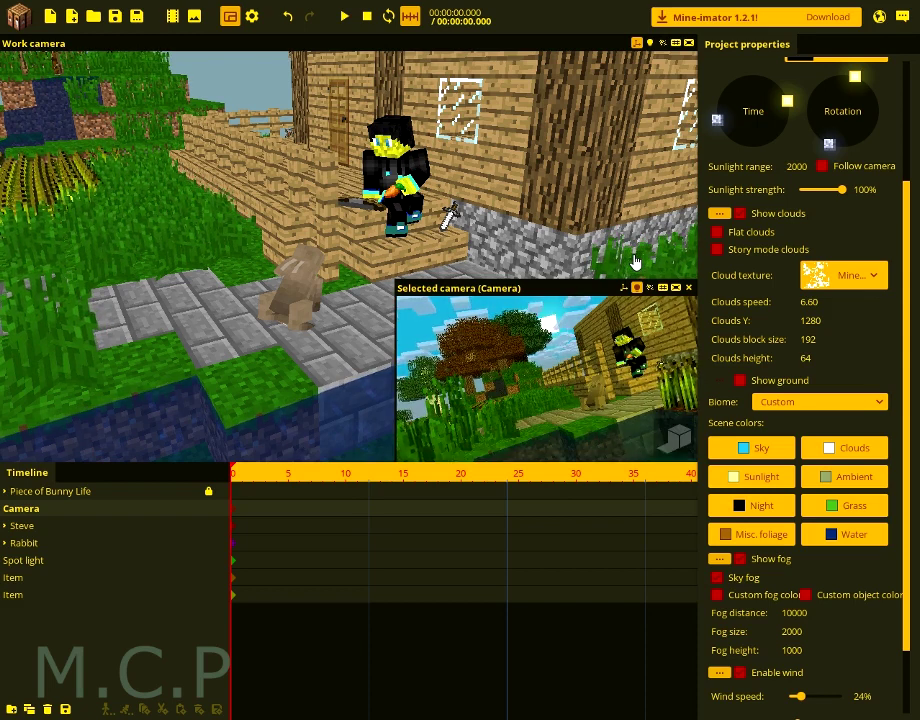
key("ctrl+s")
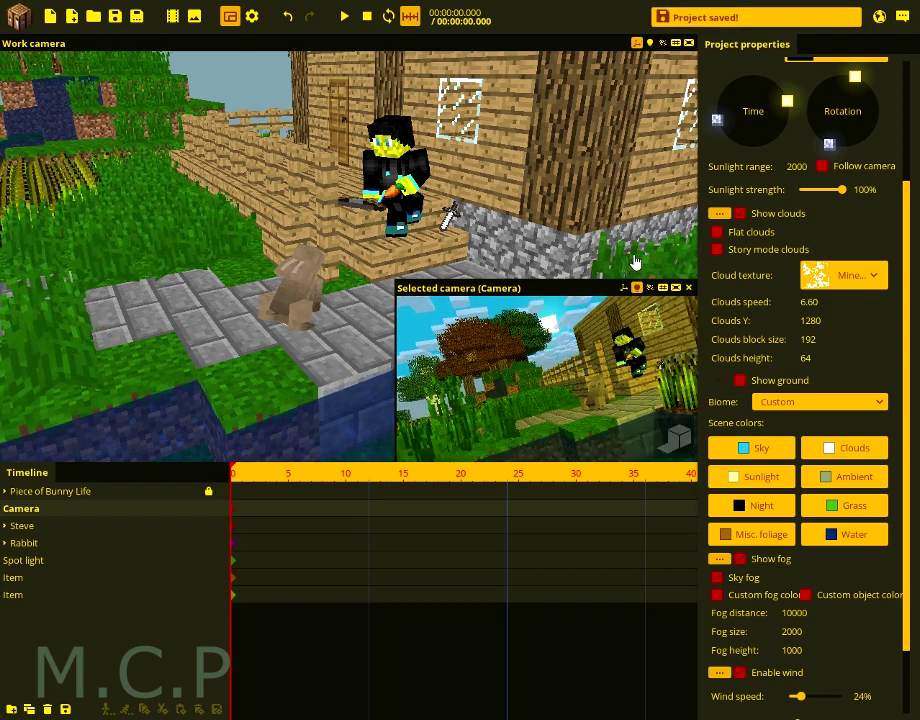